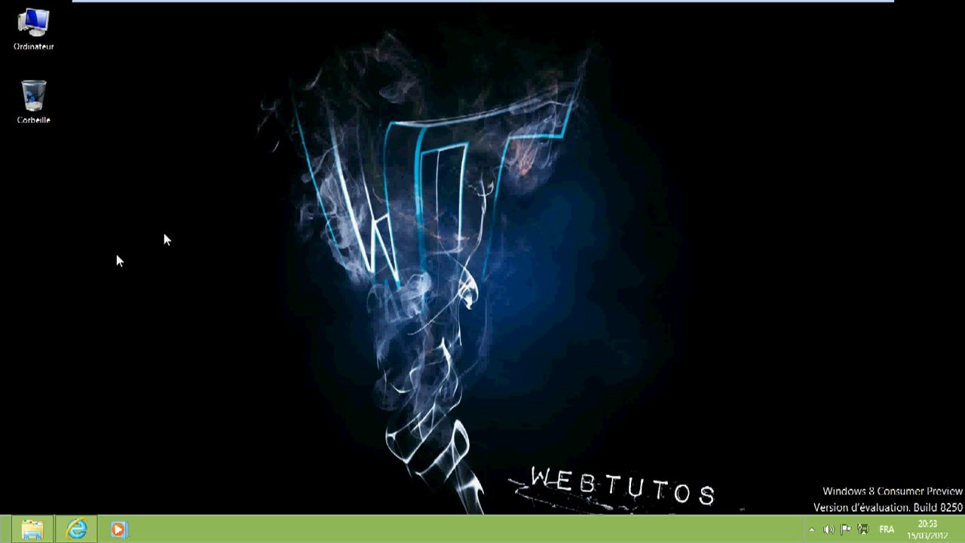
Examine the WebTutos home page in Internet Explorer from its header to its footer, and minimize the browser.
mouse_move(83, 530)
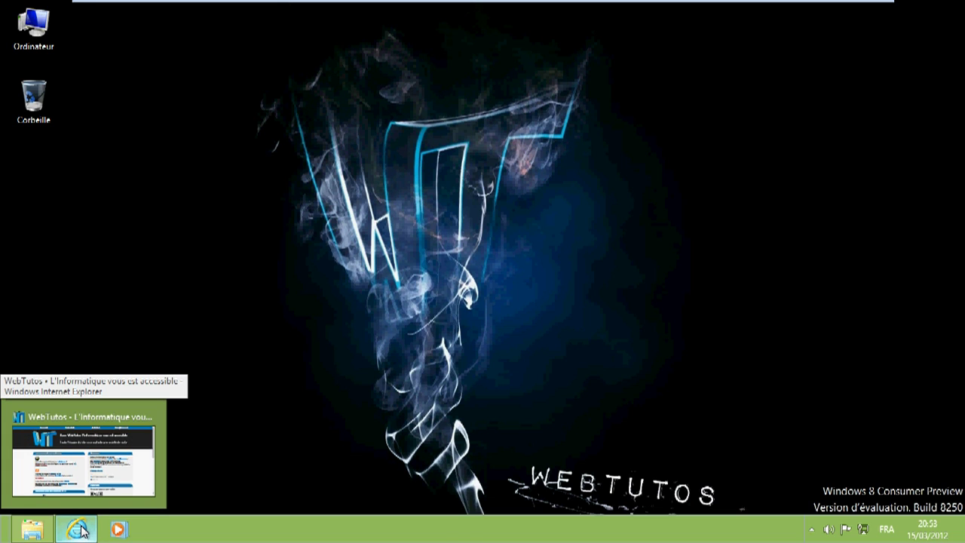
left_click(83, 530)
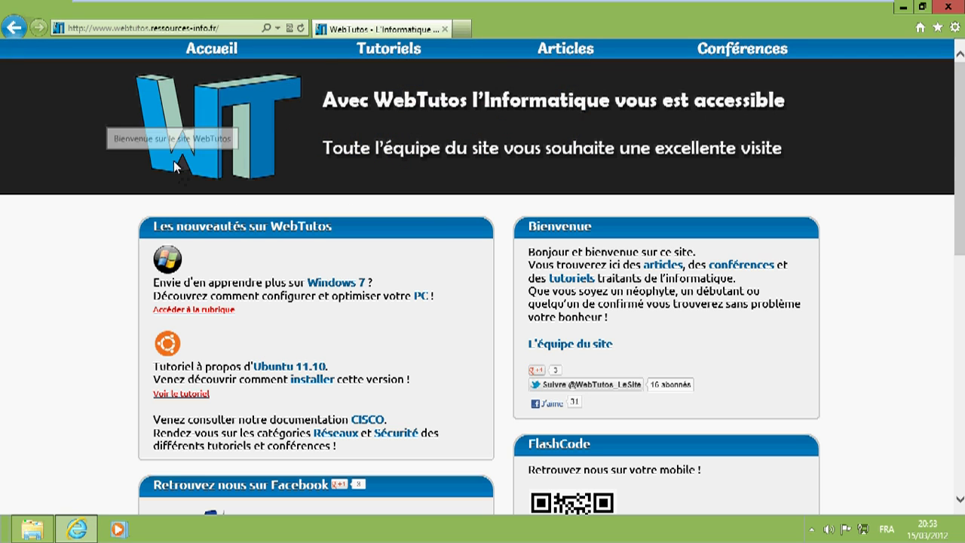
scroll(110, 229, "down", 6)
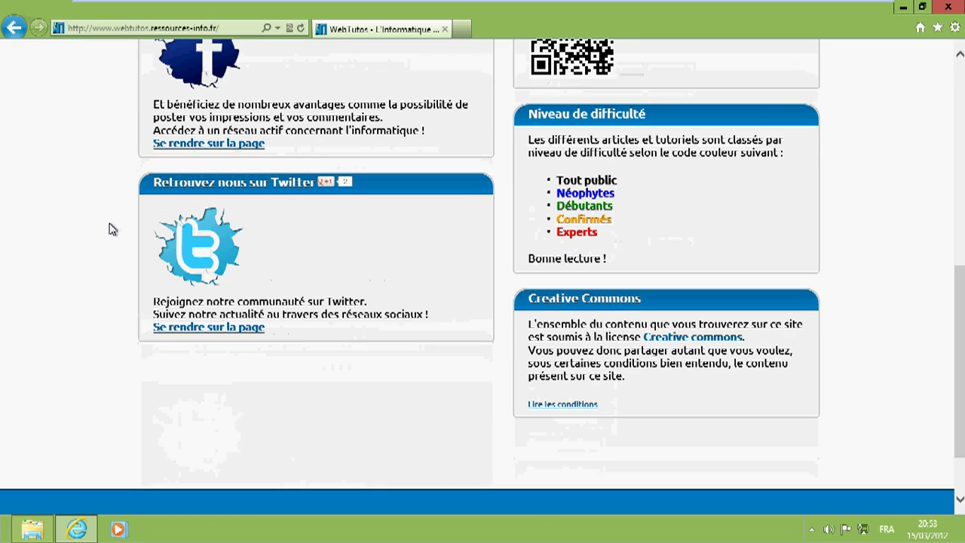
scroll(109, 229, "down", 2)
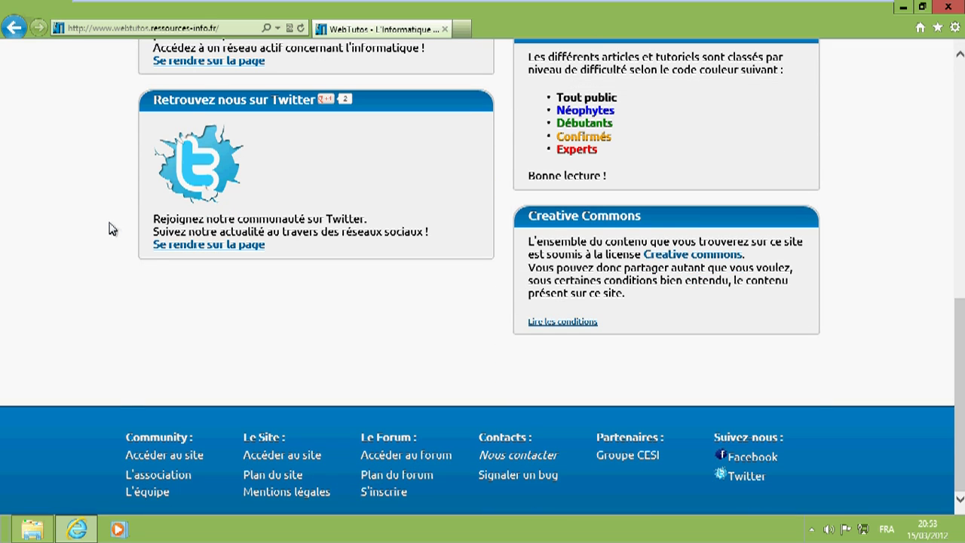
scroll(116, 319, "up", 10)
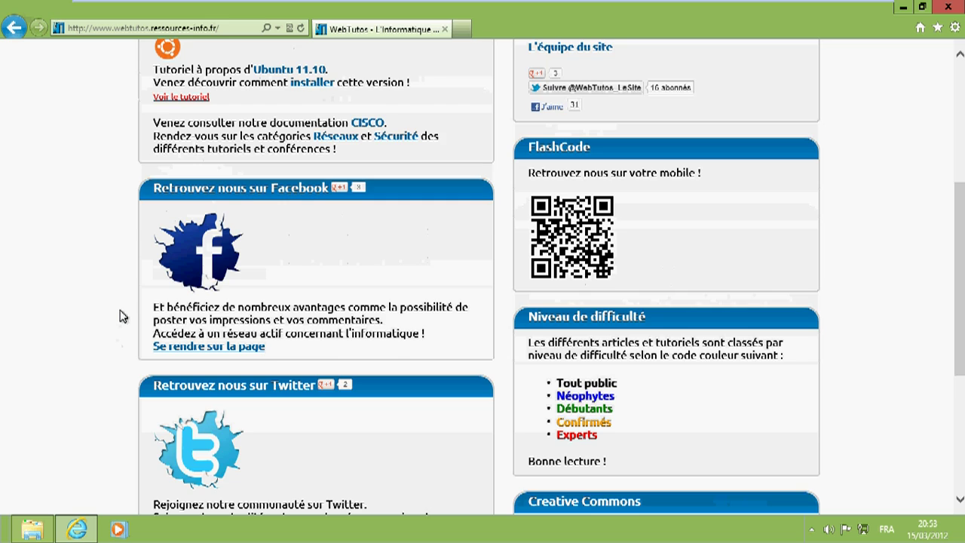
scroll(116, 317, "up", 2)
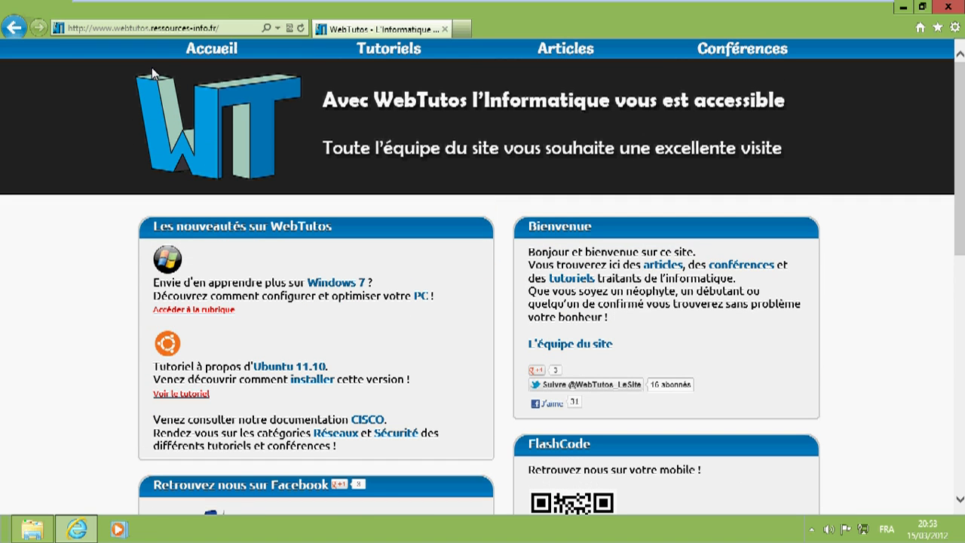
mouse_move(400, 51)
scroll(484, 125, "down", 4)
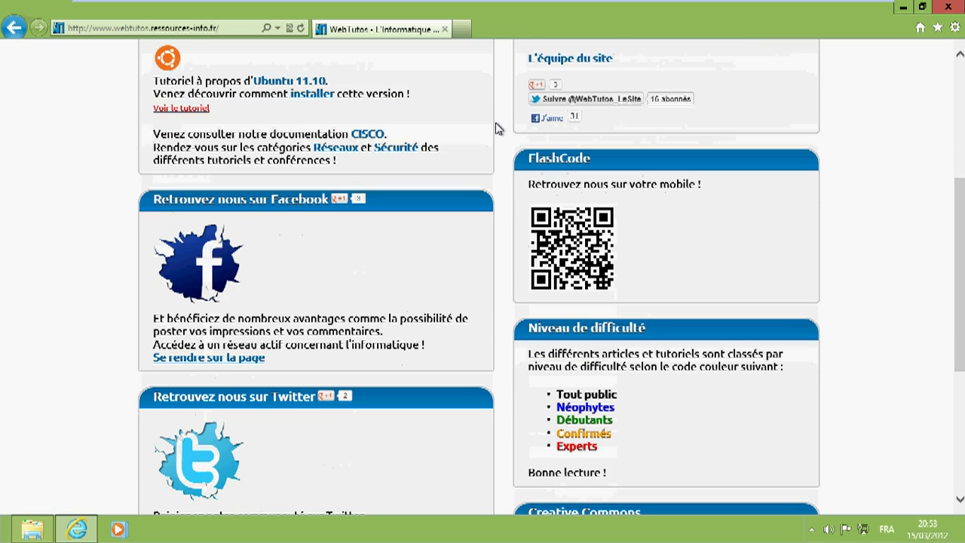
scroll(505, 128, "down", 4)
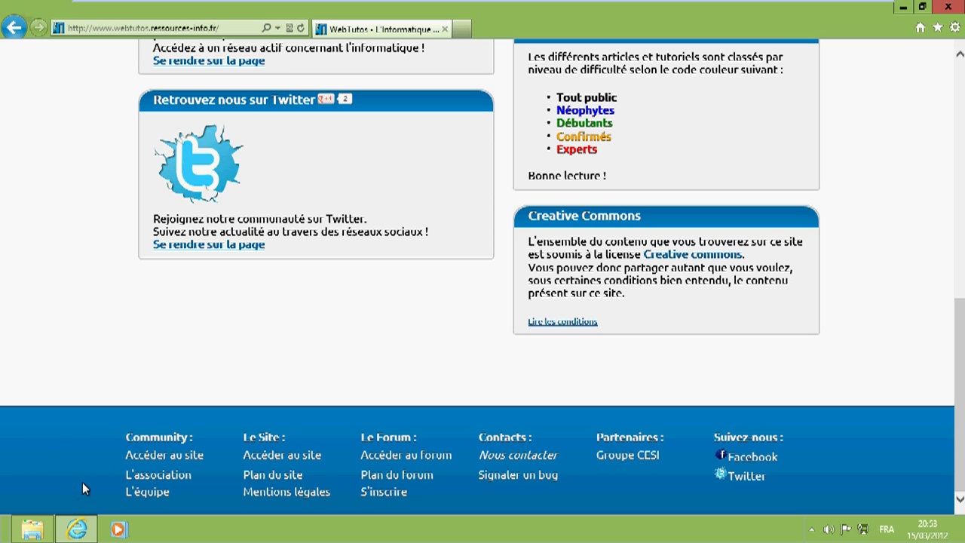
scroll(86, 434, "up", 4)
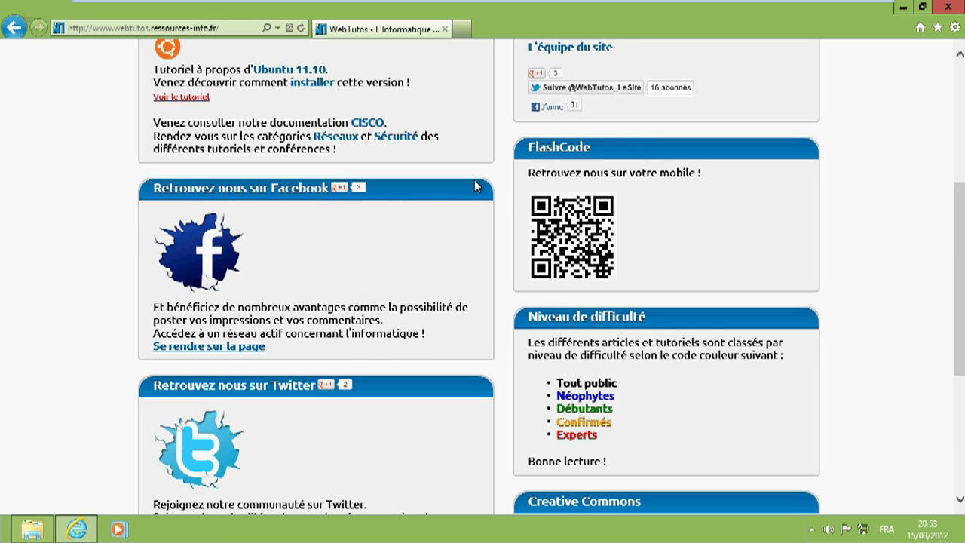
scroll(474, 179, "up", 4)
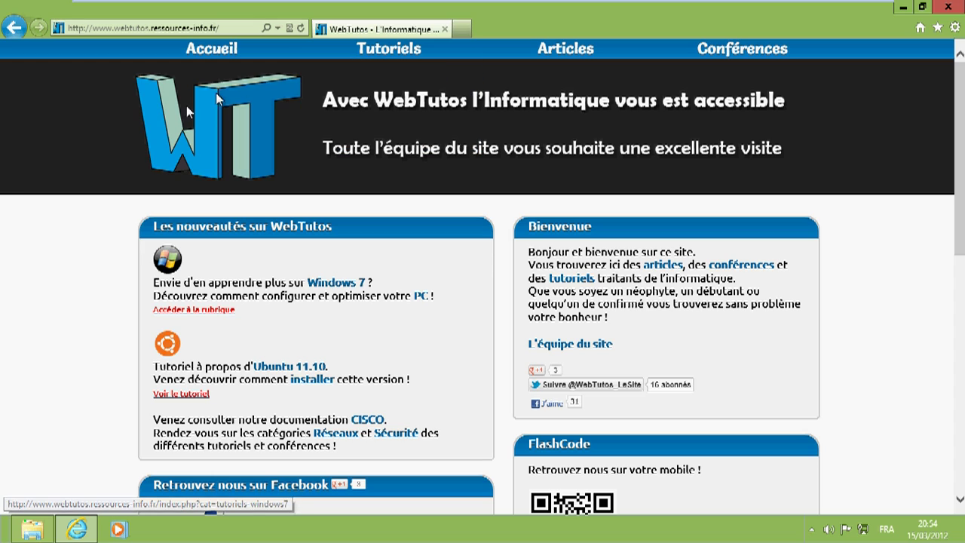
scroll(885, 217, "down", 8)
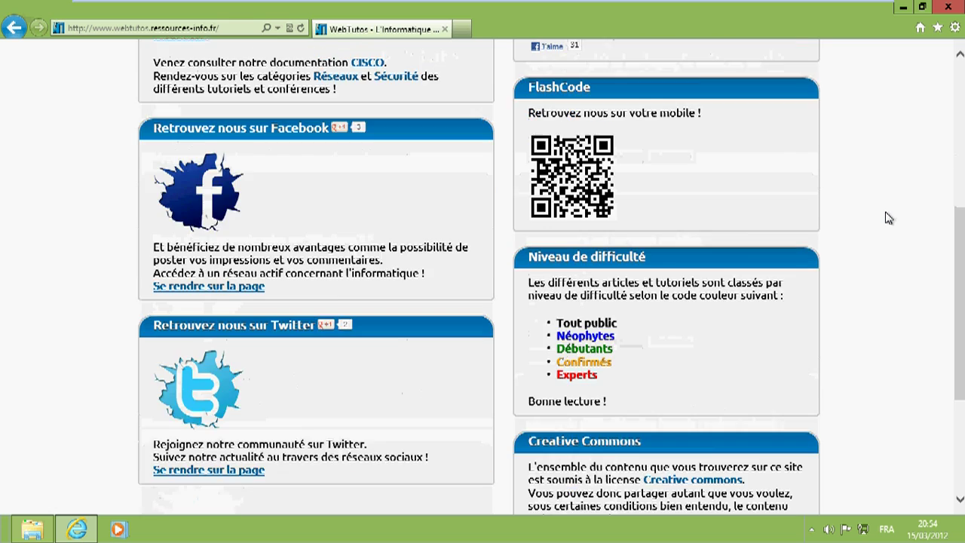
scroll(885, 217, "up", 8)
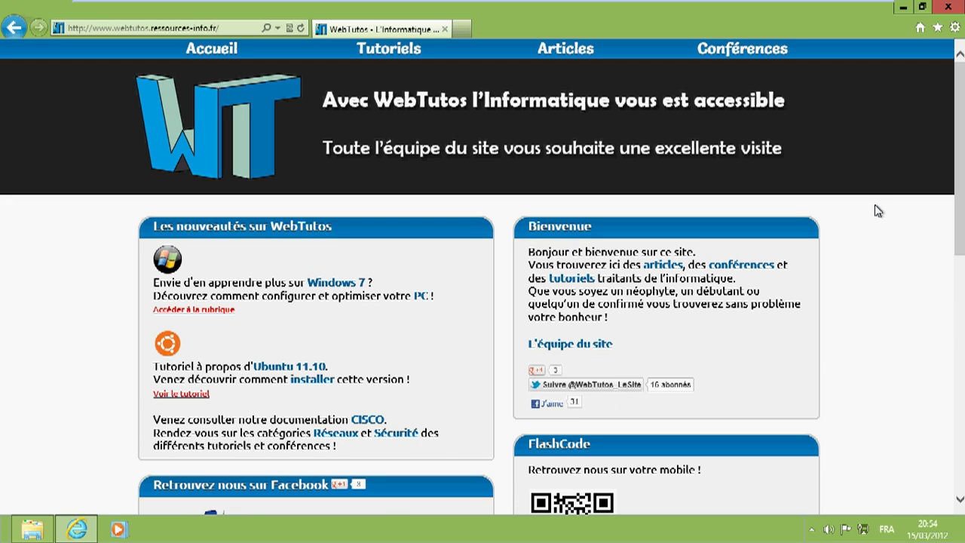
left_click(902, 9)
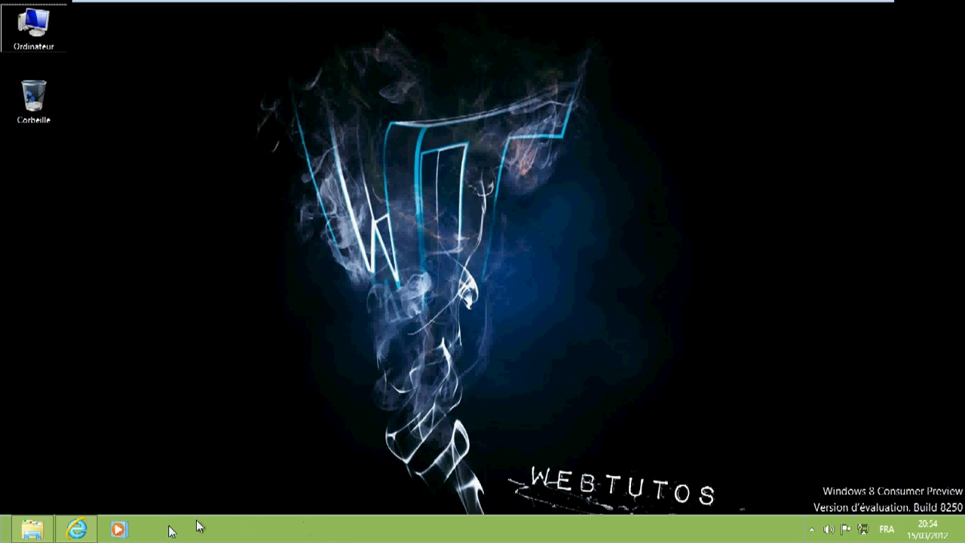
View the taskbar options of the pinned Windows Media Player and dismiss them.
right_click(118, 529)
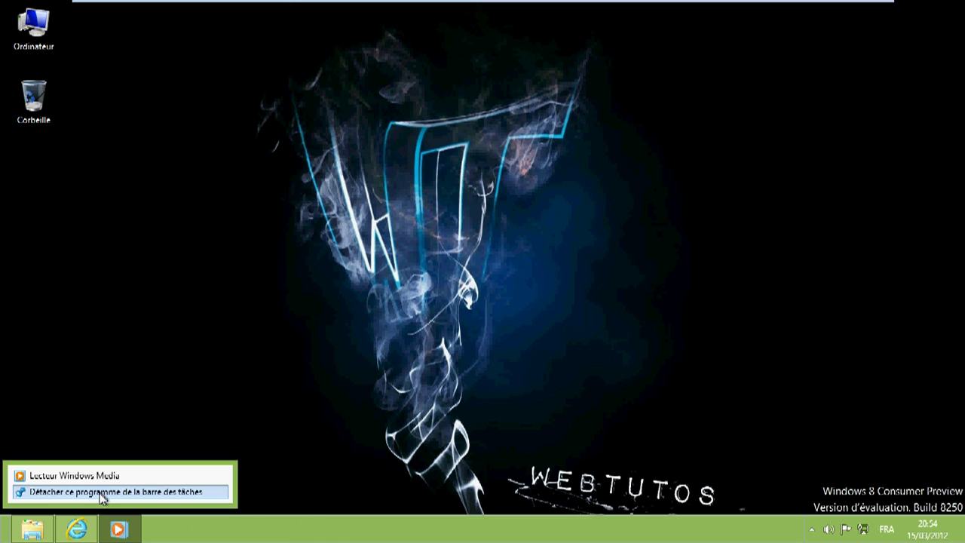
left_click(380, 398)
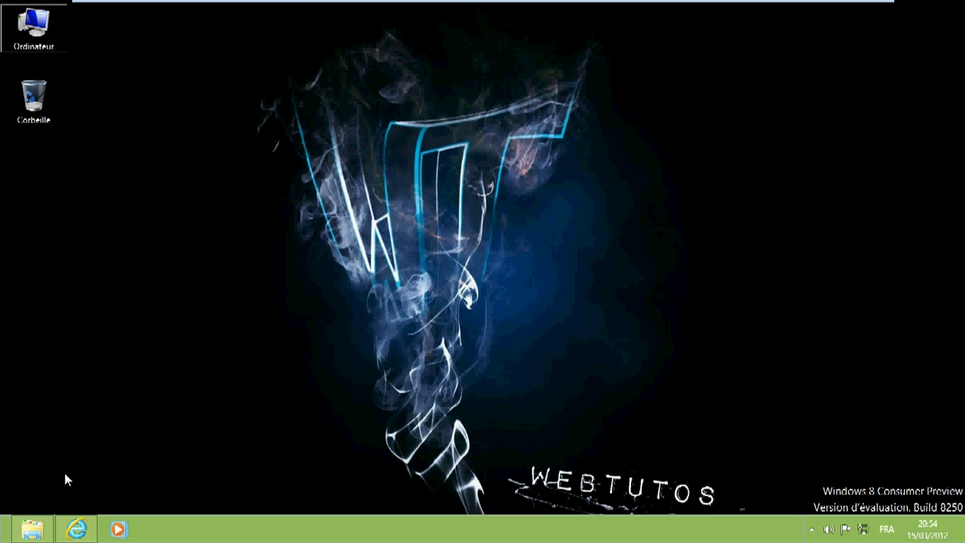
Switch back and forth between the Start screen and the desktop several times, ending on the desktop.
key("super")
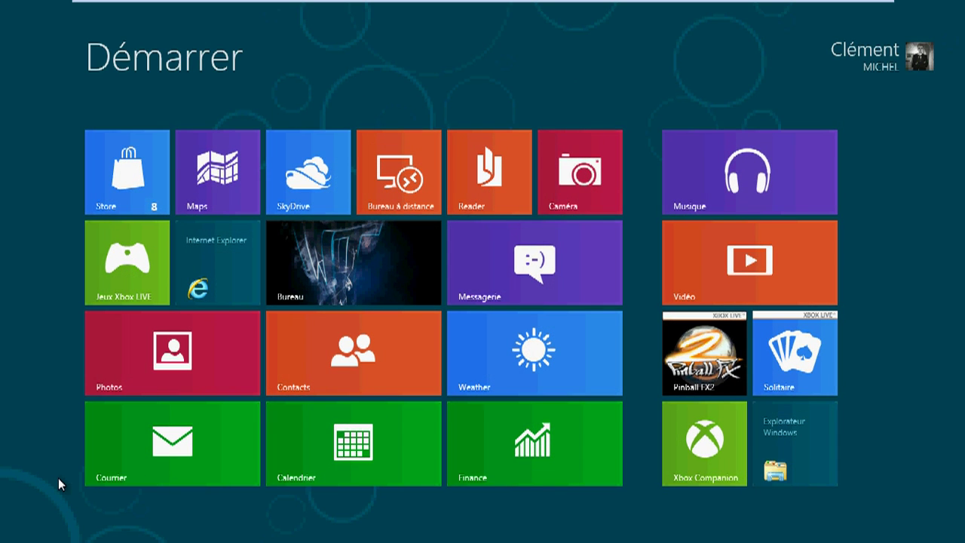
key("super+d")
key("super")
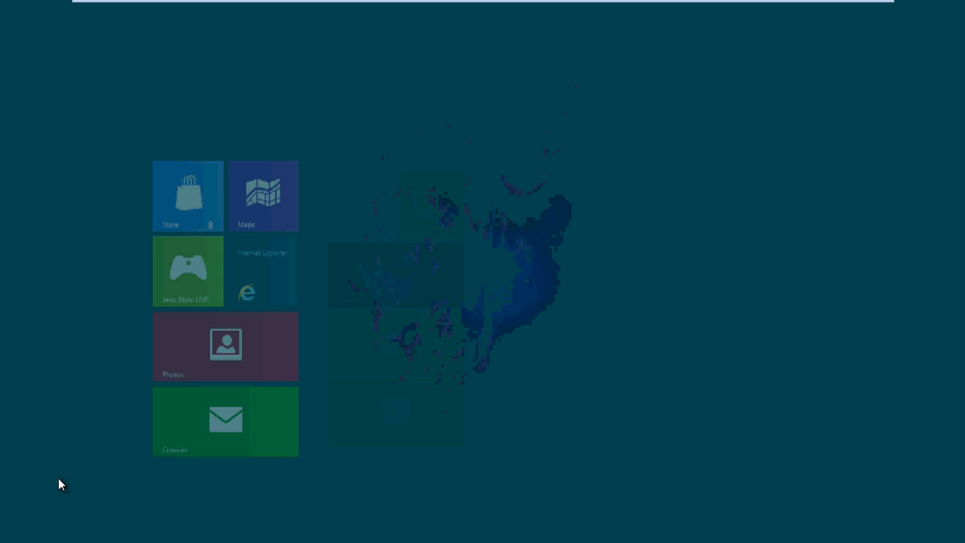
key("super")
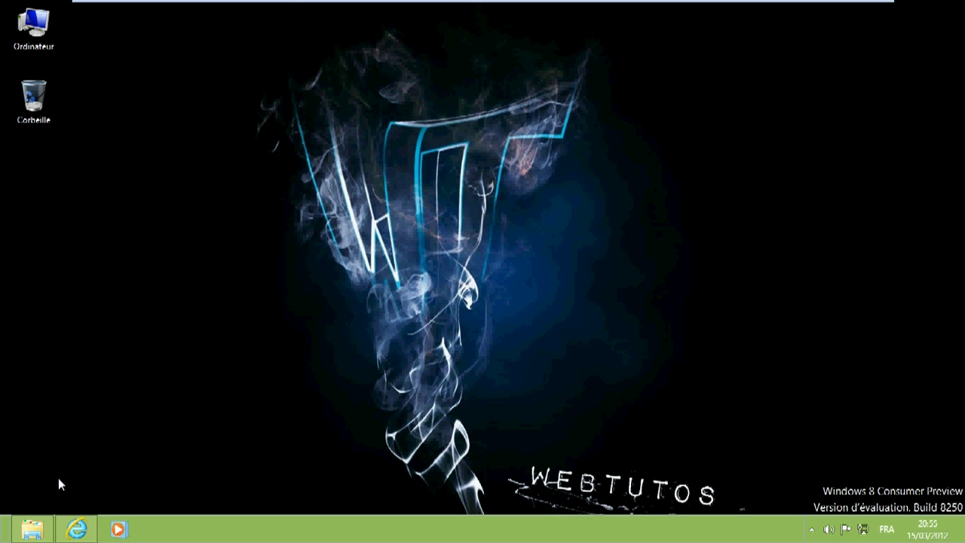
key("super")
key("super")
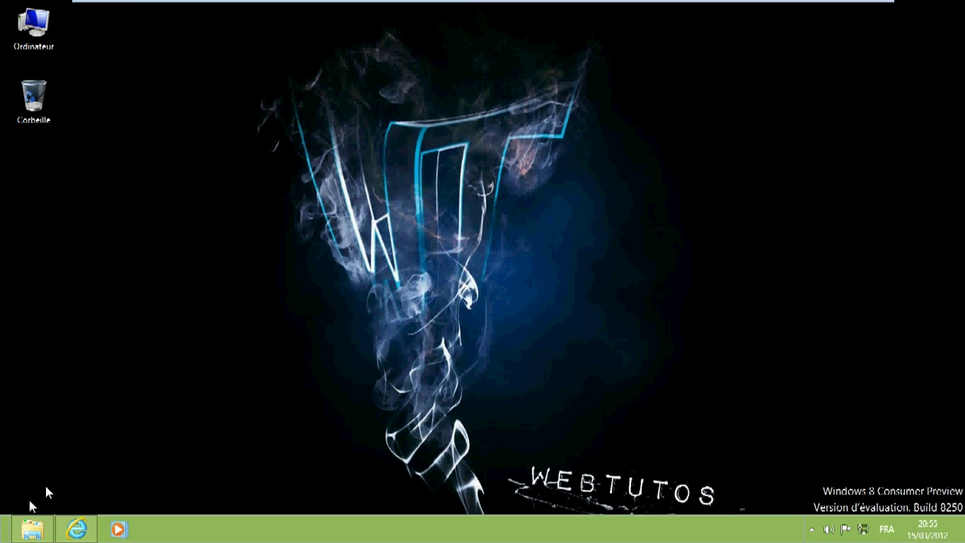
Open the Start screen through its preview thumbnail, and return to the desktop through the desktop's thumbnail.
mouse_move(4, 538)
mouse_move(31, 529)
left_click(4, 537)
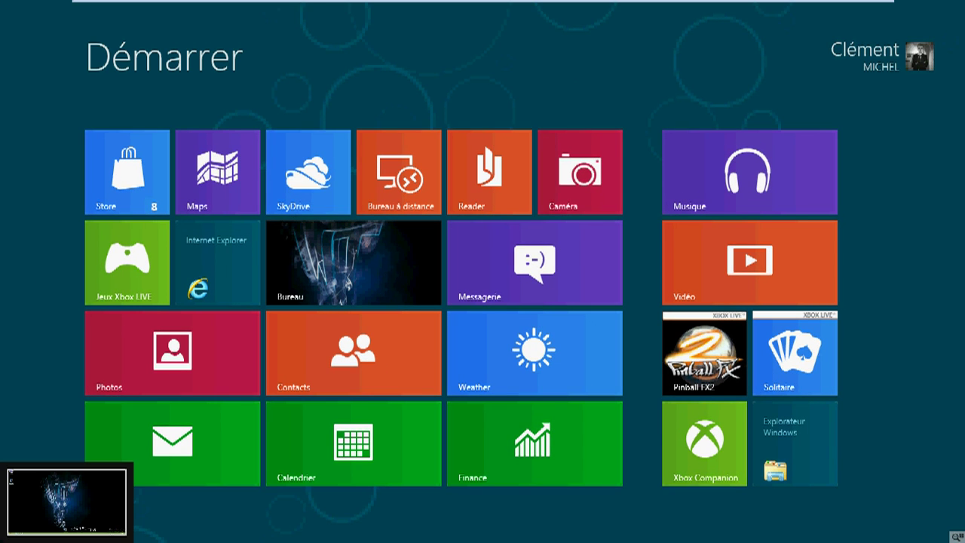
left_click(3, 536)
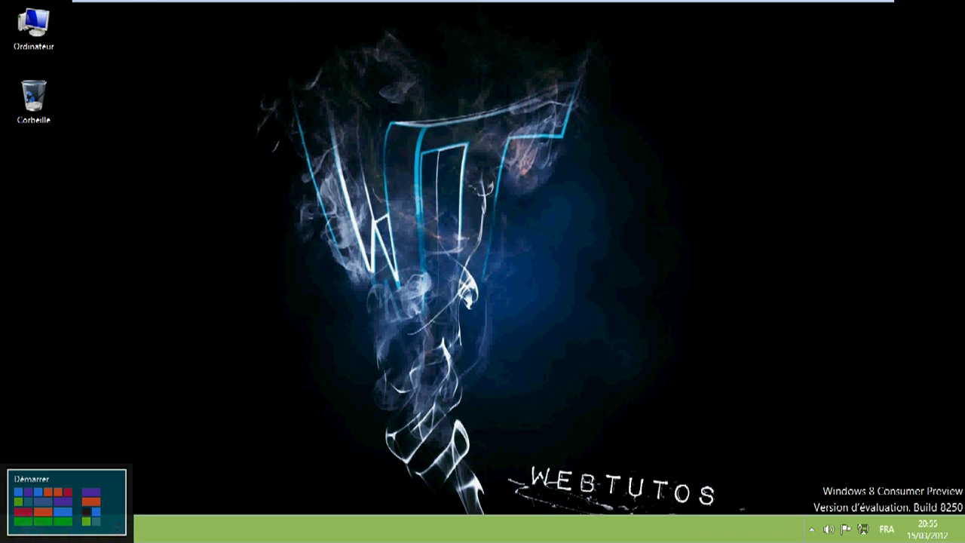
Show the Bibliothèques window of the file explorer and minimize it.
left_click(30, 530)
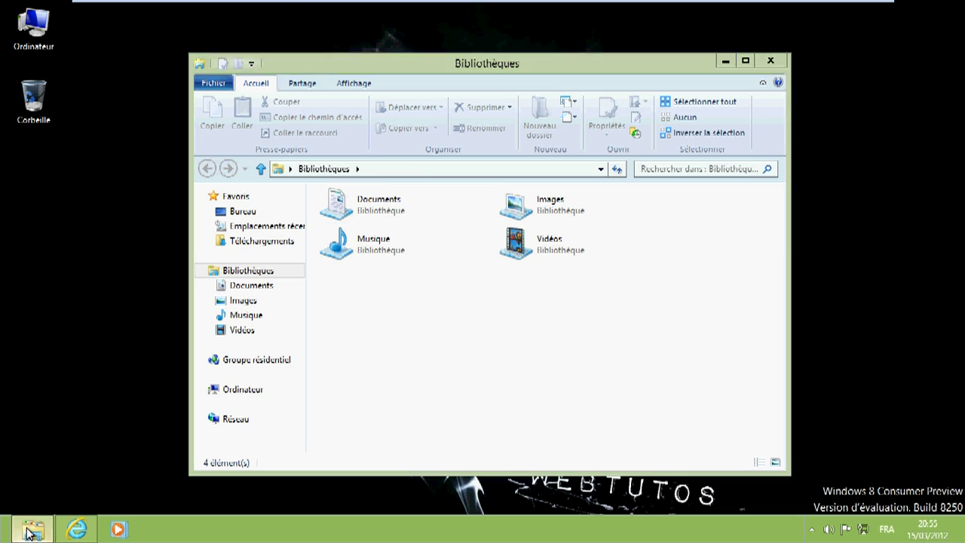
left_click(30, 529)
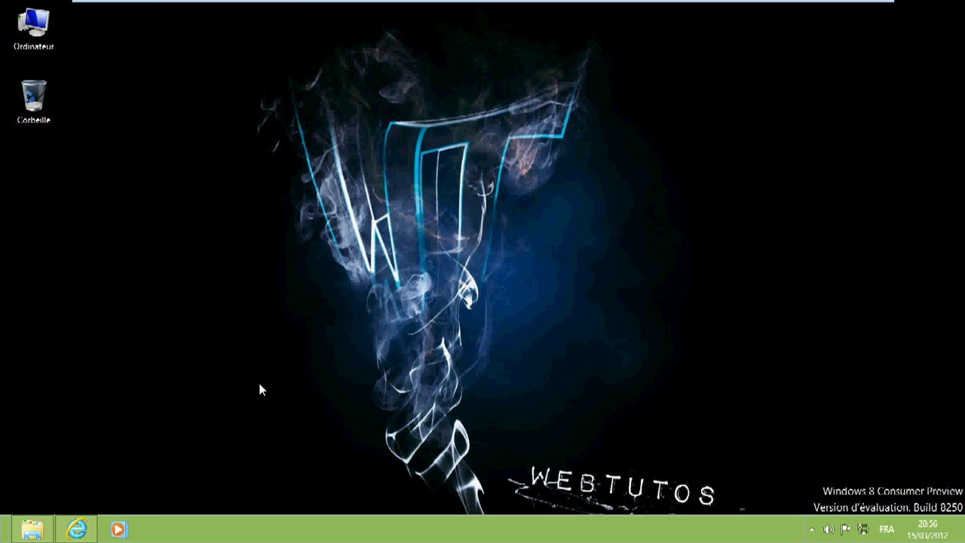
Snap the WebTutos browser window to each half of the desktop, restore its maximized size and minimize it.
left_click(76, 529)
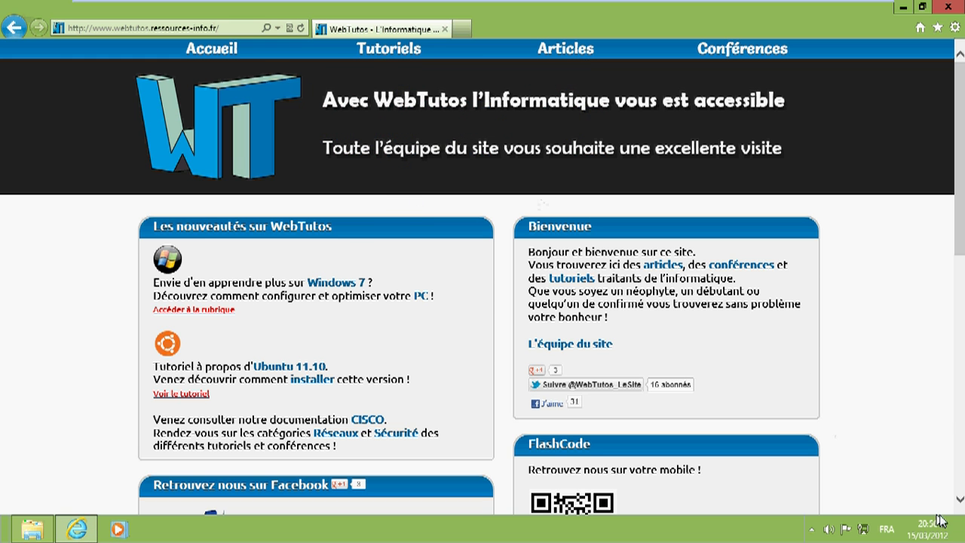
left_click(961, 531)
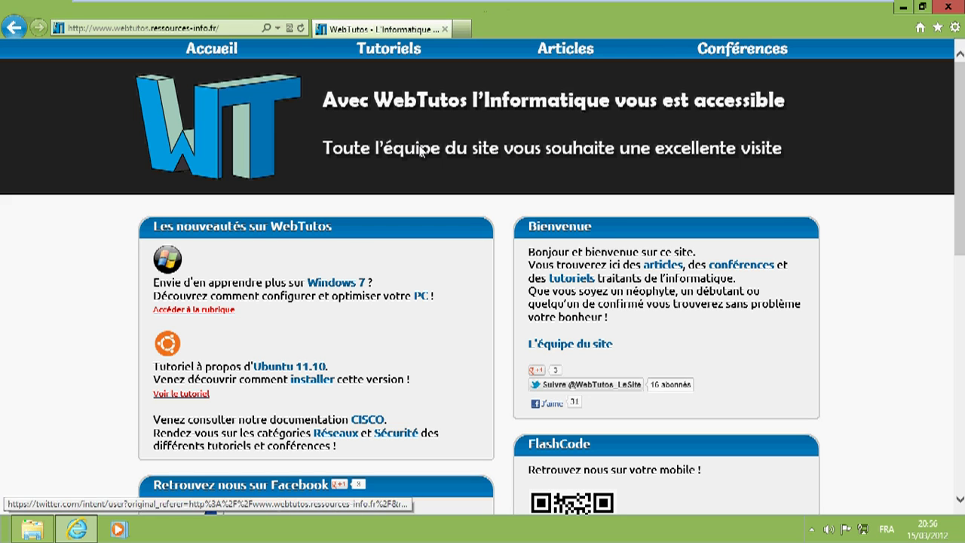
mouse_move(548, 38)
left_click_drag(508, 13, 964, 121)
left_click_drag(871, 18, 3, 101)
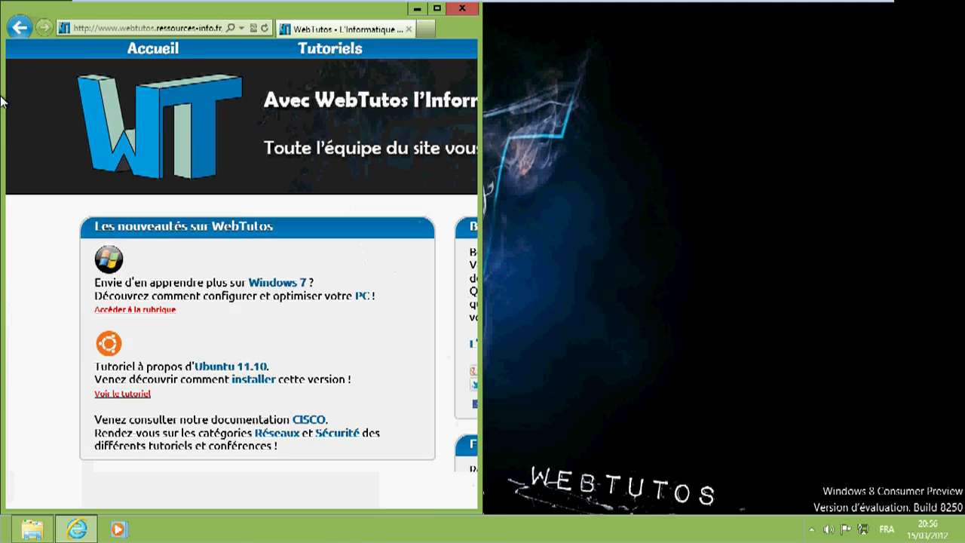
left_click_drag(388, 17, 918, 1)
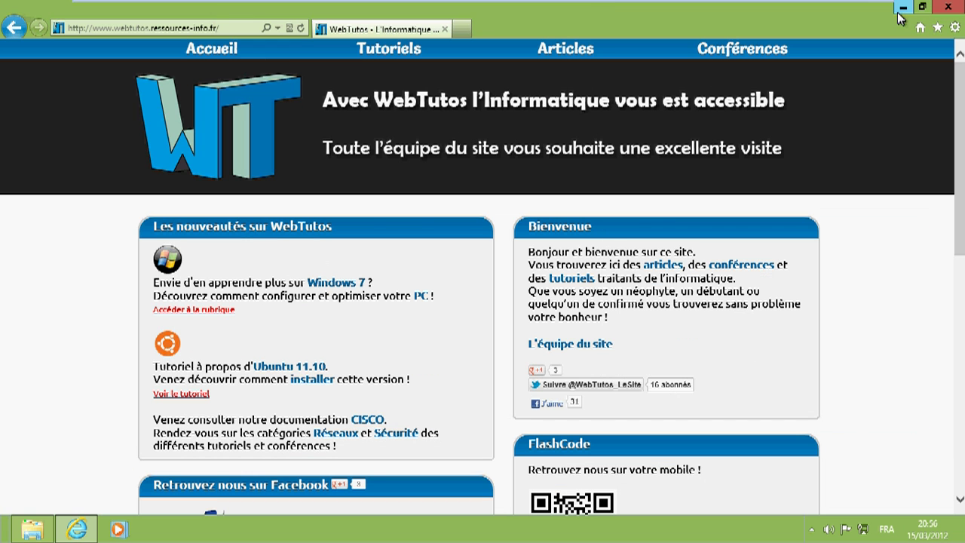
left_click(902, 9)
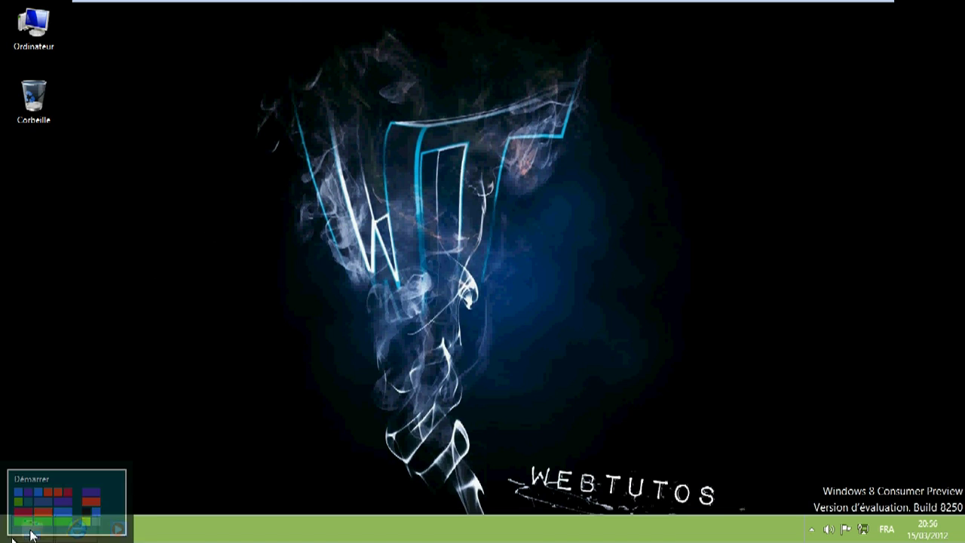
Open the Musique library in the file explorer and examine its library management and music playback commands.
left_click(50, 527)
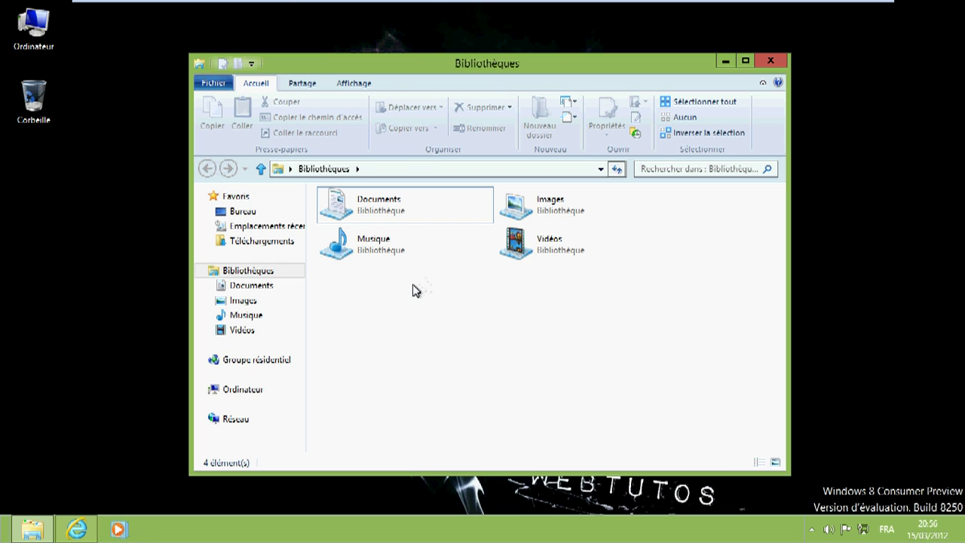
double_click(461, 252)
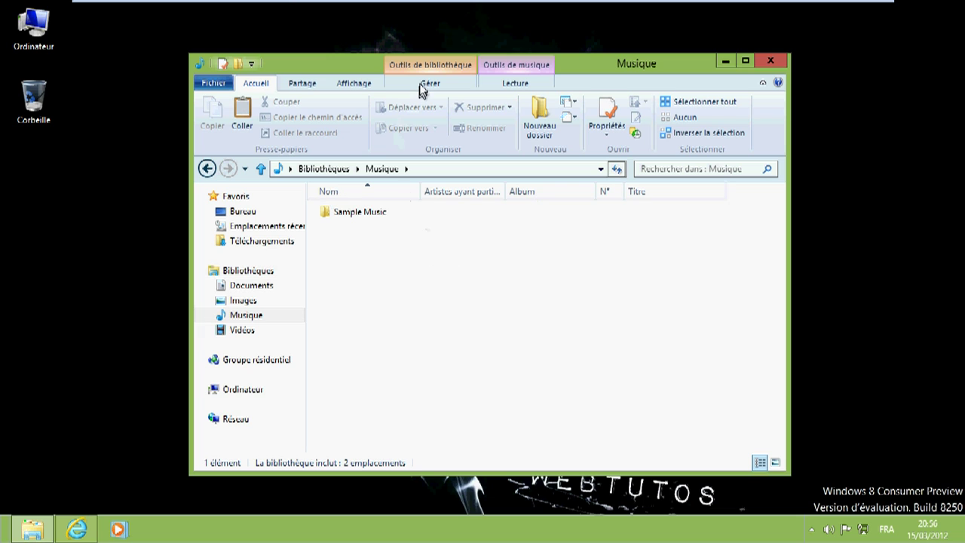
left_click(499, 66)
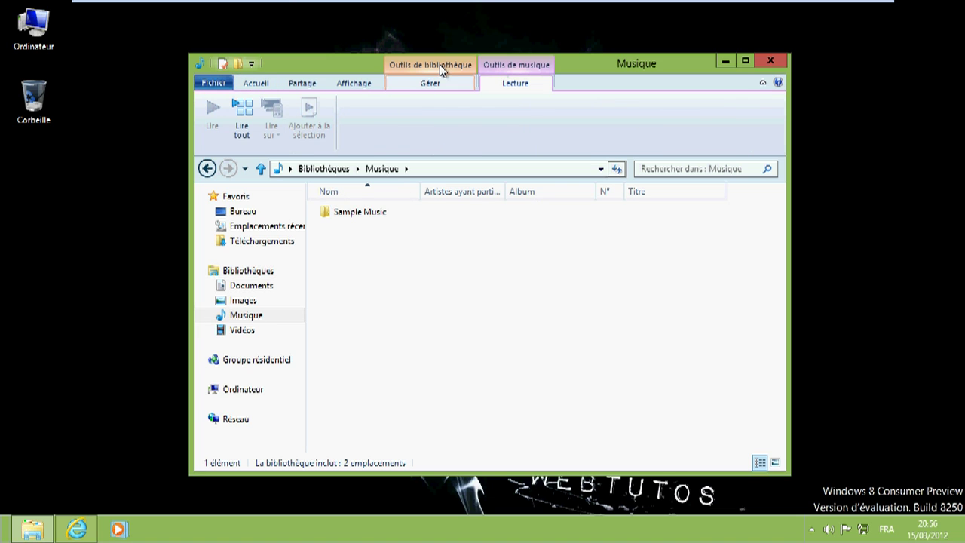
left_click(443, 69)
left_click(525, 89)
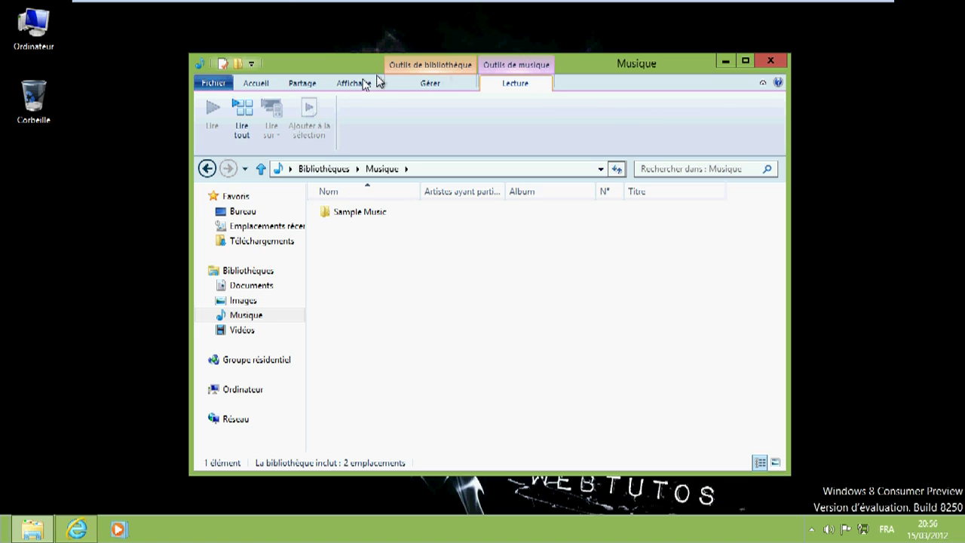
Select the Sample Music folder, examine the home, library management and music playback commands, and clear the selection.
left_click(256, 84)
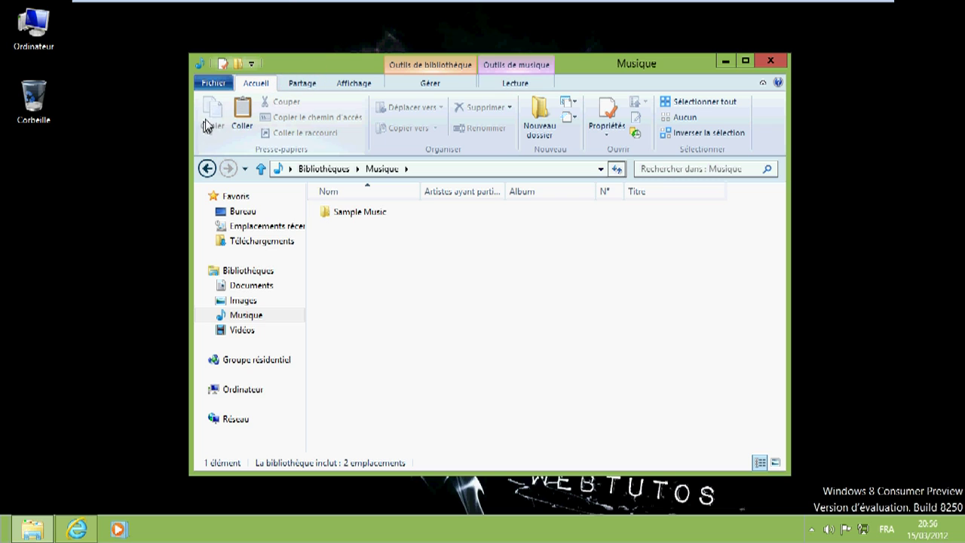
left_click(335, 214)
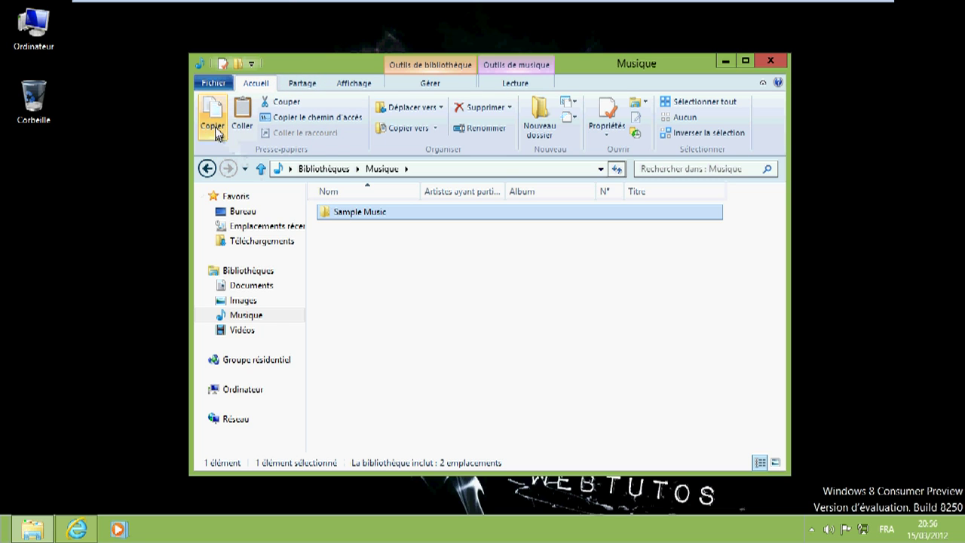
left_click(322, 84)
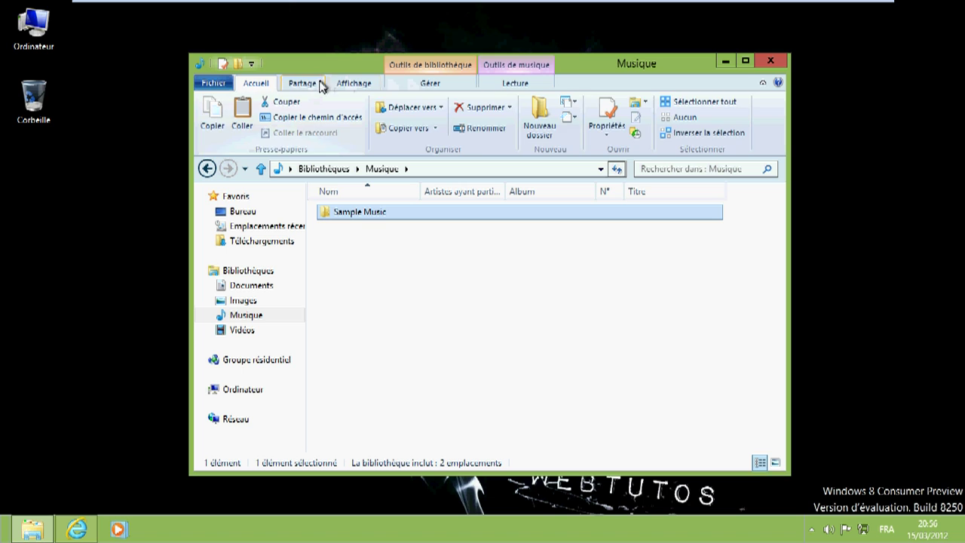
left_click(352, 84)
left_click(445, 83)
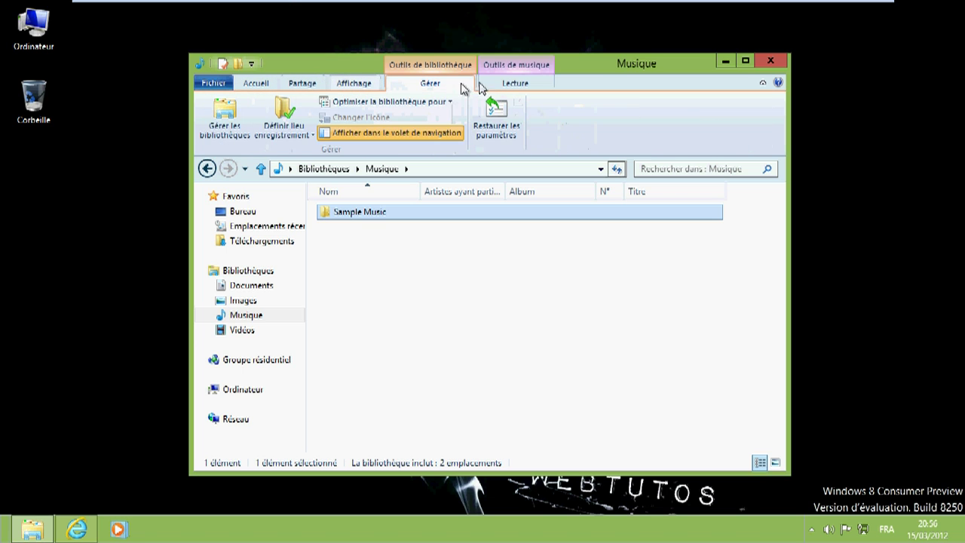
left_click(512, 84)
left_click(381, 249)
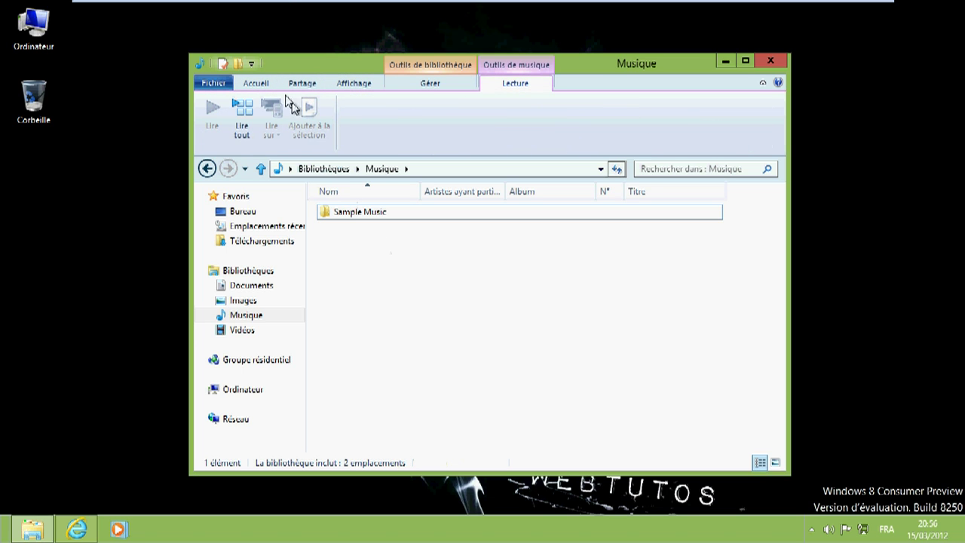
Copy the Sample Music folder and paste the duplicate into the Musique library.
left_click(257, 84)
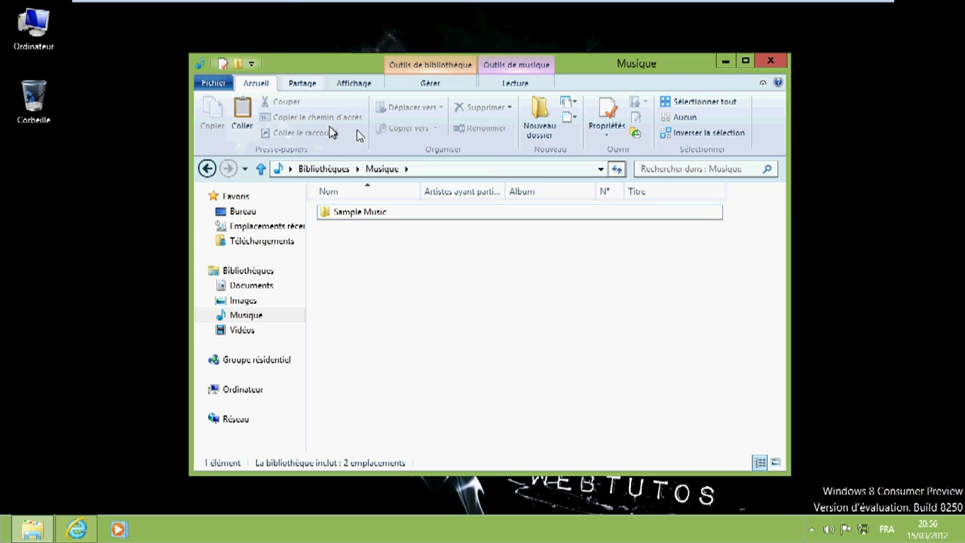
left_click(381, 214)
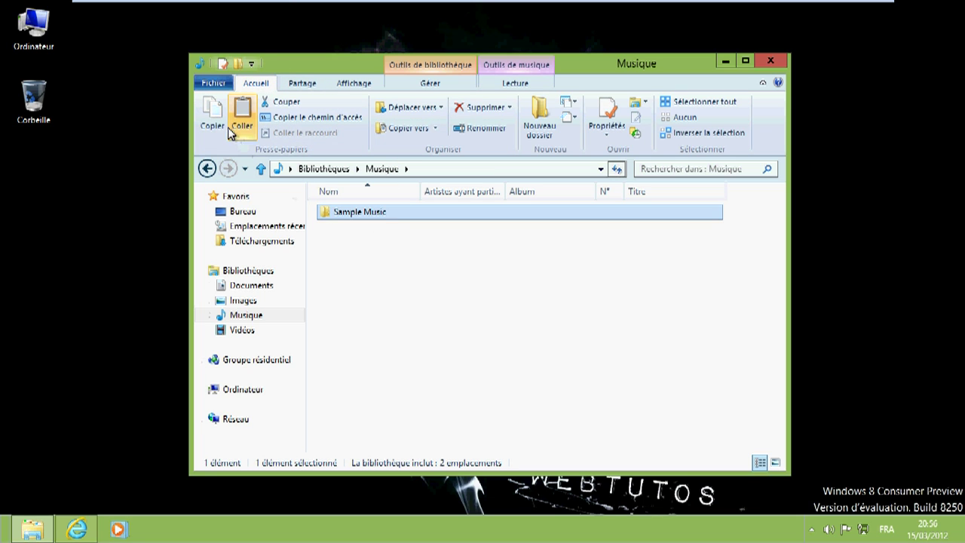
left_click(213, 128)
left_click(379, 263)
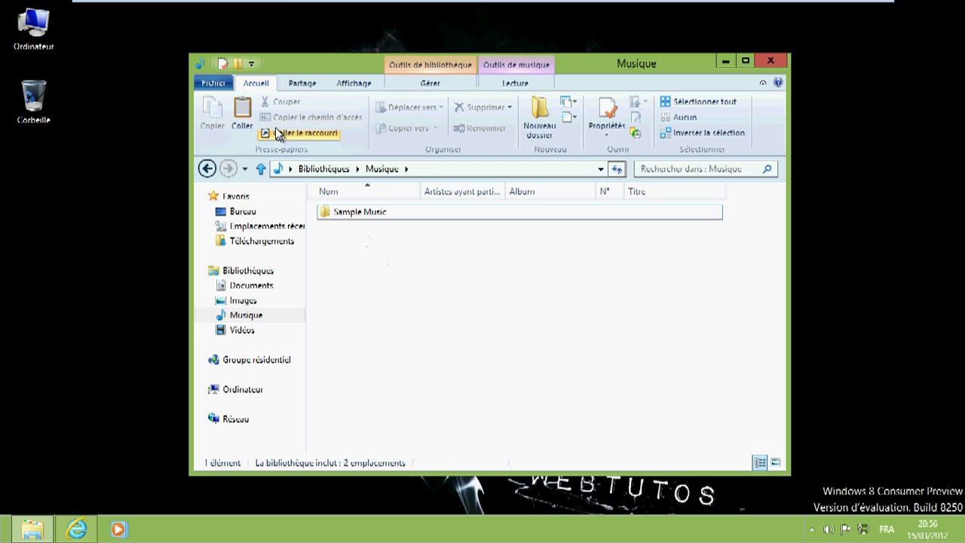
left_click(241, 115)
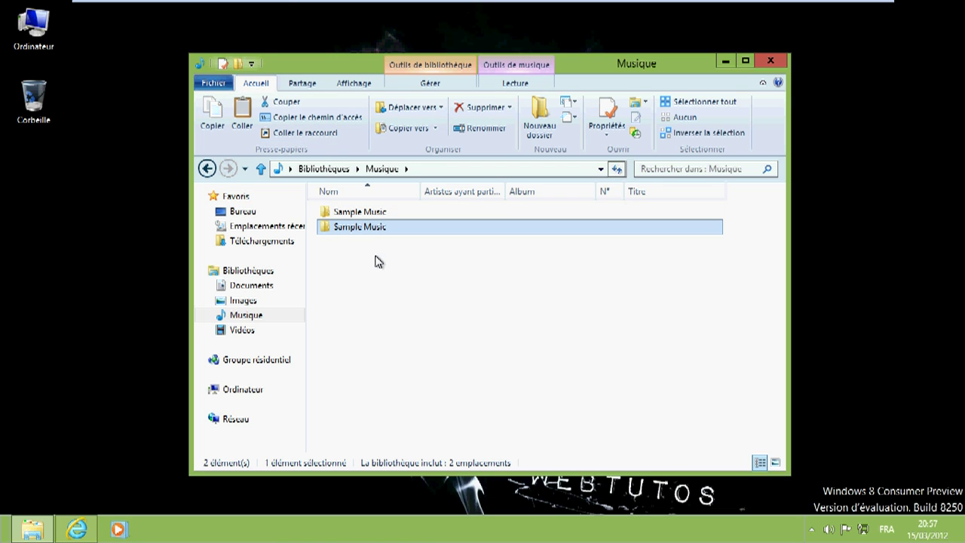
Delete the duplicate Sample Music folder and empty the Corbeille.
left_click(478, 110)
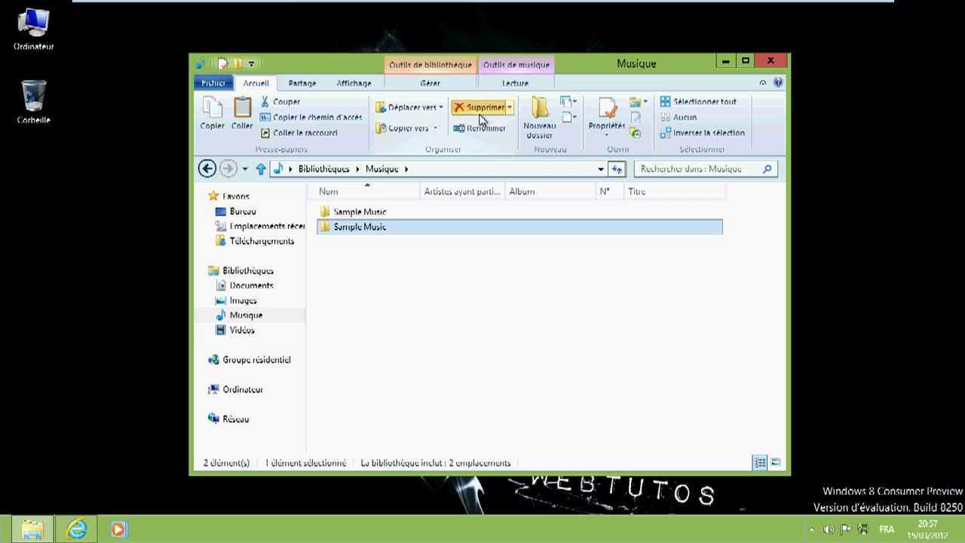
left_click(537, 322)
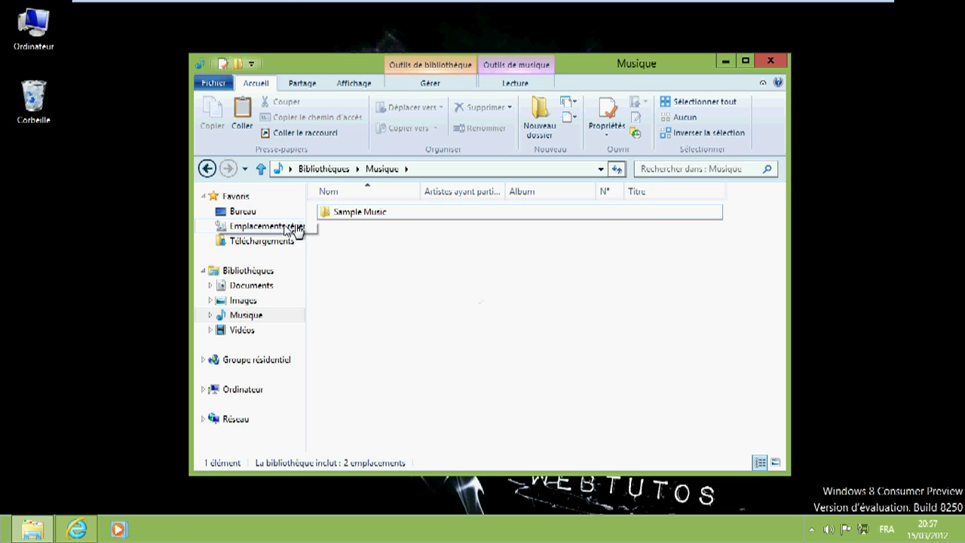
right_click(39, 104)
left_click(79, 138)
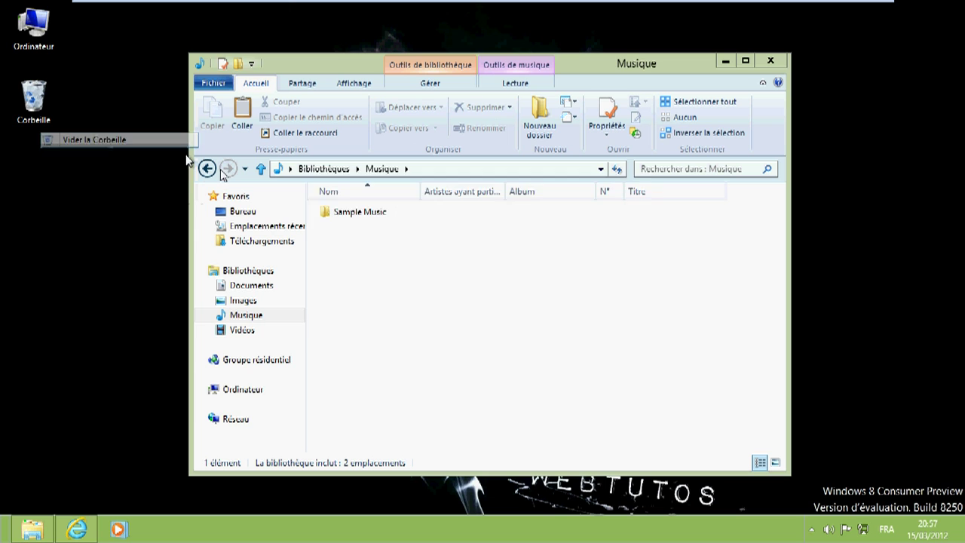
left_click(531, 321)
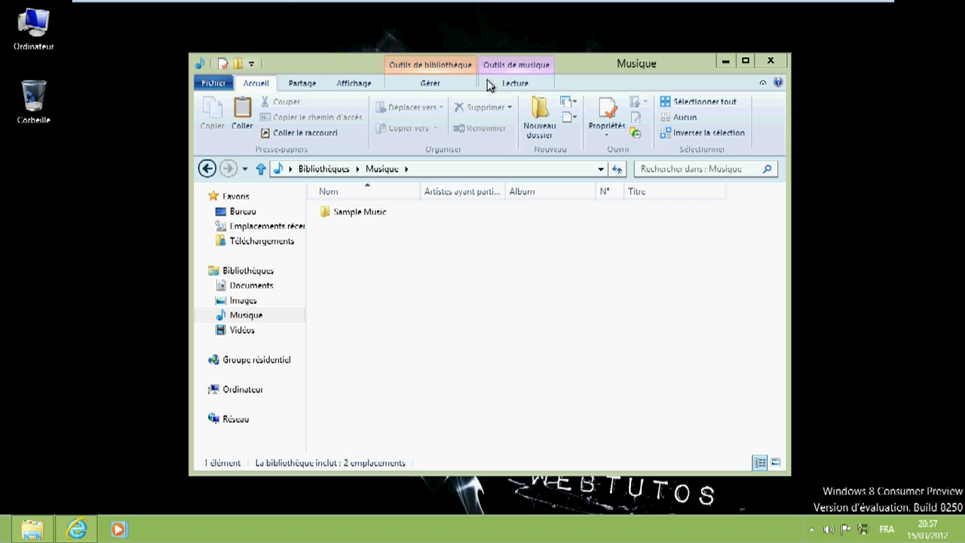
Examine the ribbon's sharing, display and home command groups for the Musique library.
left_click(445, 85)
left_click(347, 82)
left_click(302, 83)
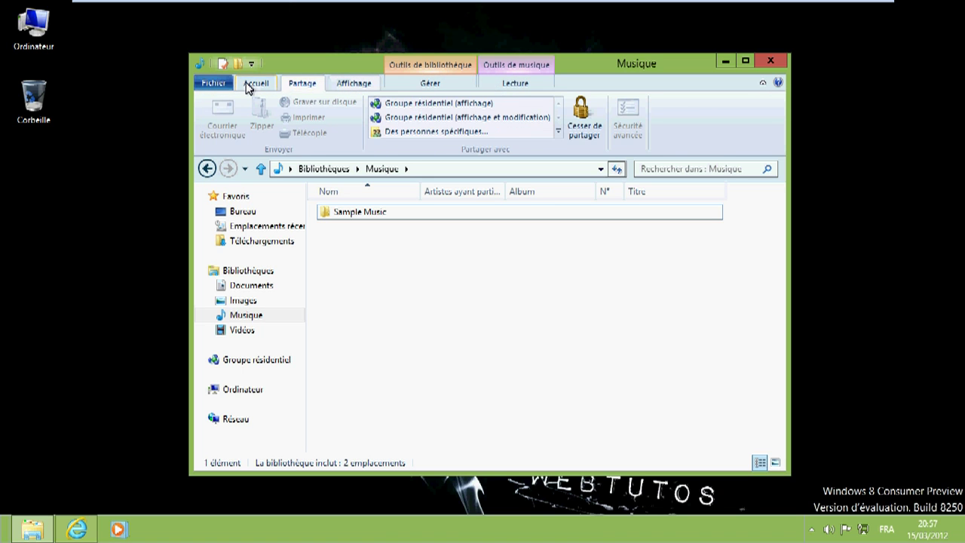
left_click(246, 84)
scroll(248, 85, "down", 4)
scroll(249, 85, "up", 4)
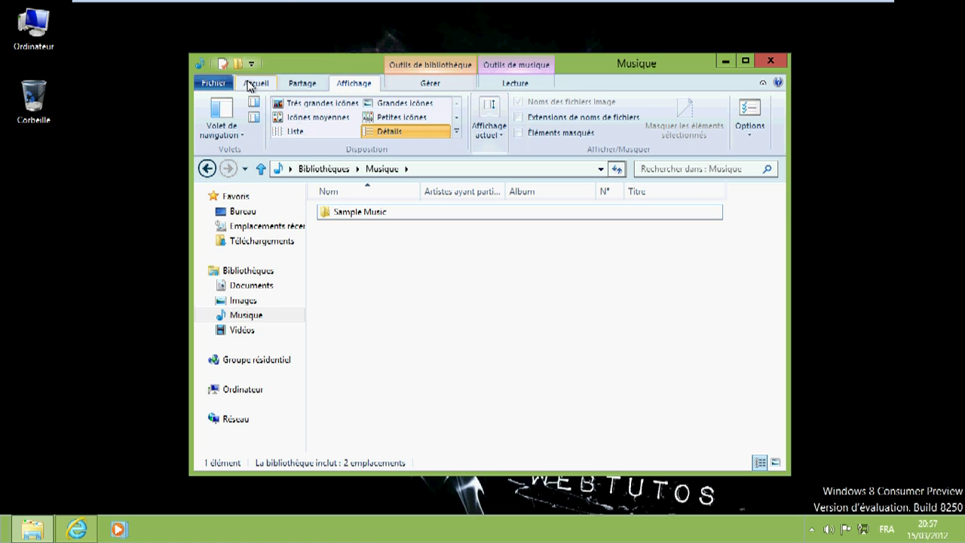
left_click(513, 81)
scroll(301, 87, "up", 4)
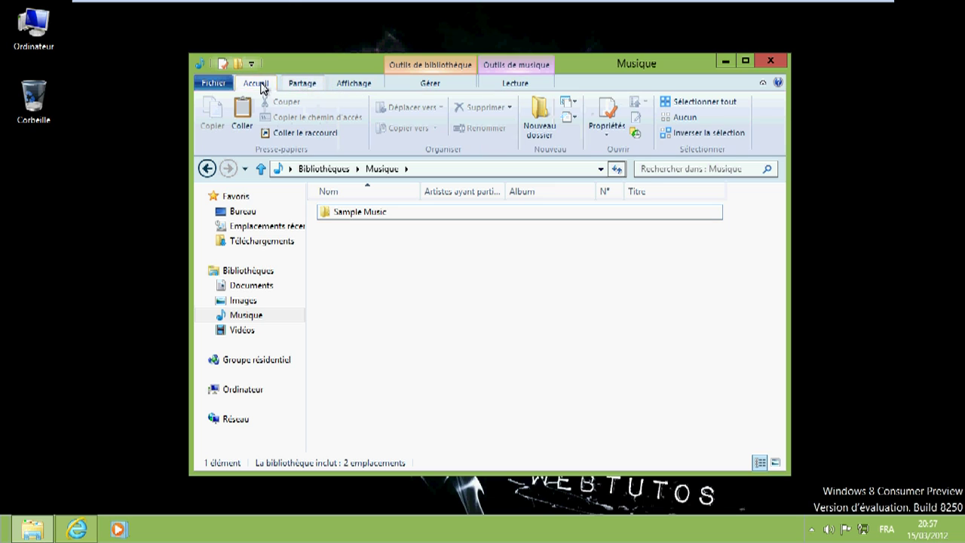
Show the explorer's Fichier commands and frequent locations, and return to the Musique library.
left_click(214, 83)
left_click(257, 84)
left_click(214, 83)
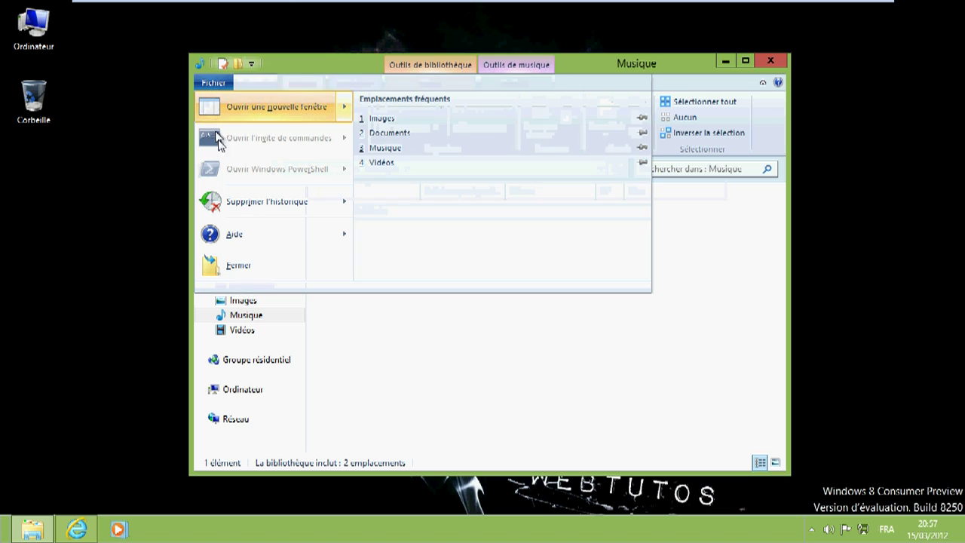
left_click(209, 79)
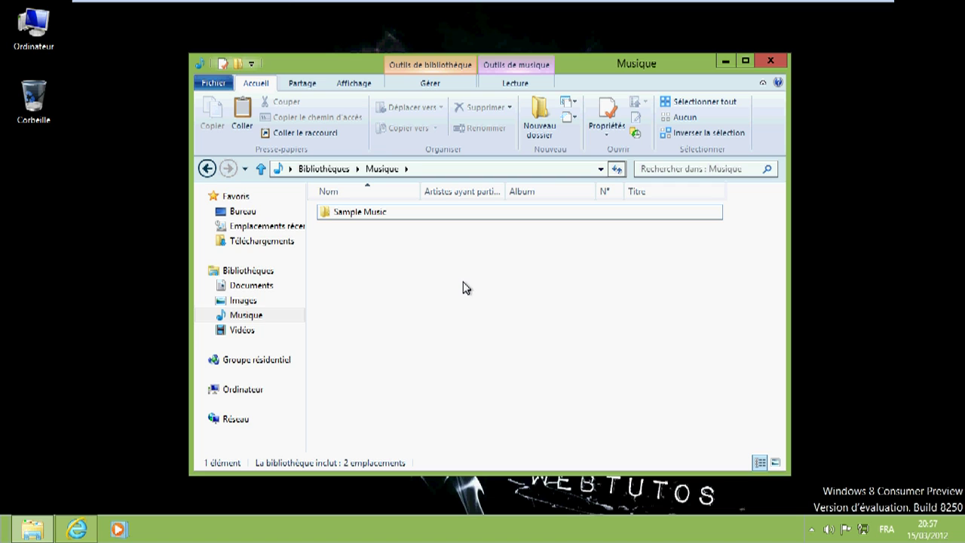
Minimize the Musique window, bring it back onto the desktop and minimize it again.
left_click_drag(668, 298, 346, 202)
left_click(475, 253)
left_click(727, 60)
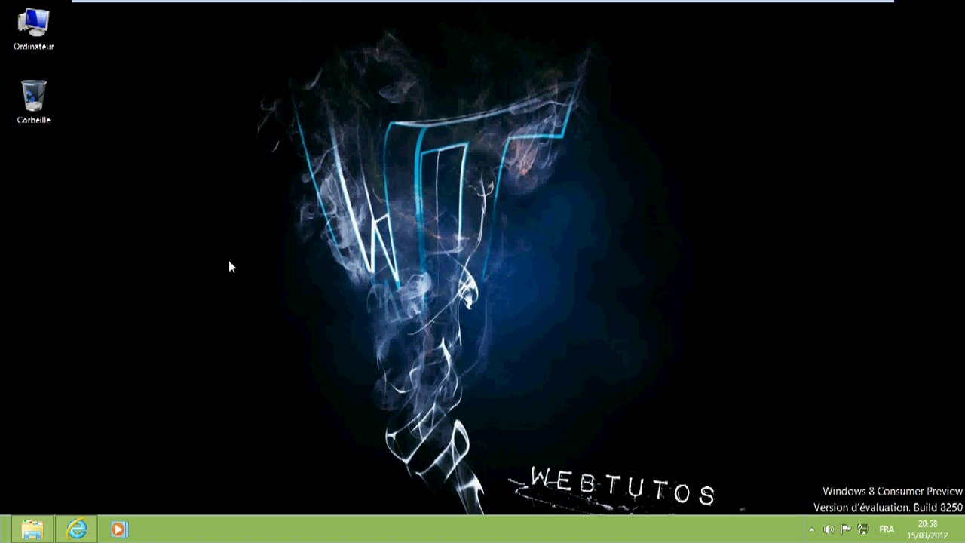
left_click(39, 536)
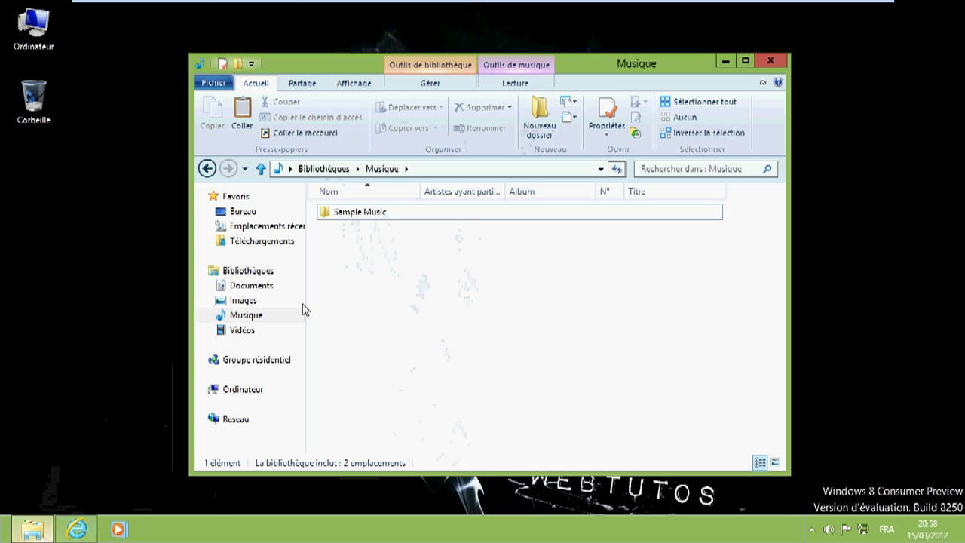
left_click(725, 60)
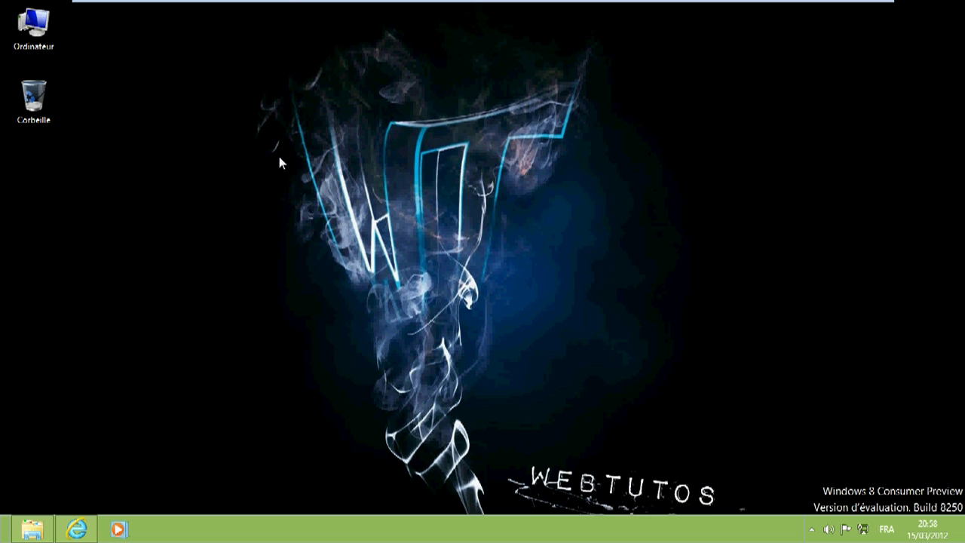
Switch from the desktop to the Start screen and back twice.
key("super")
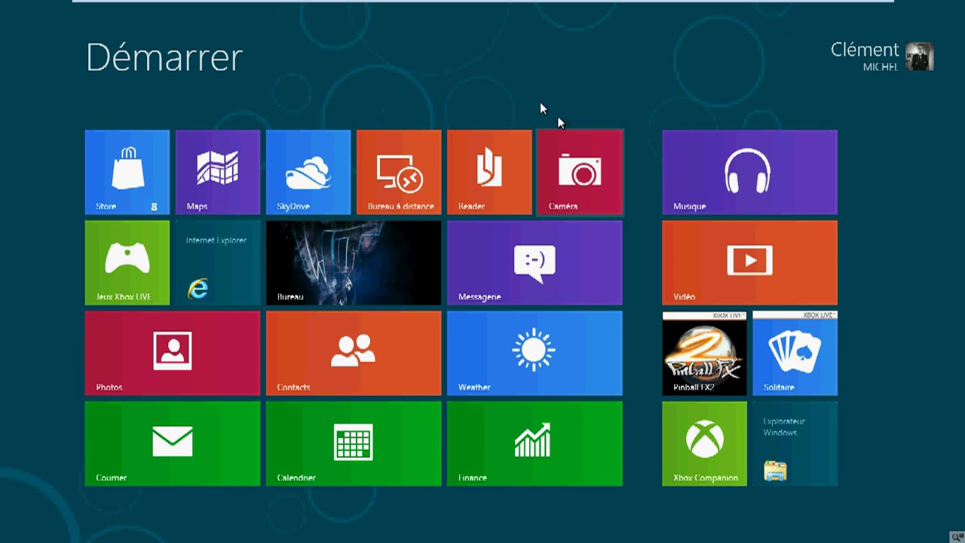
key("super")
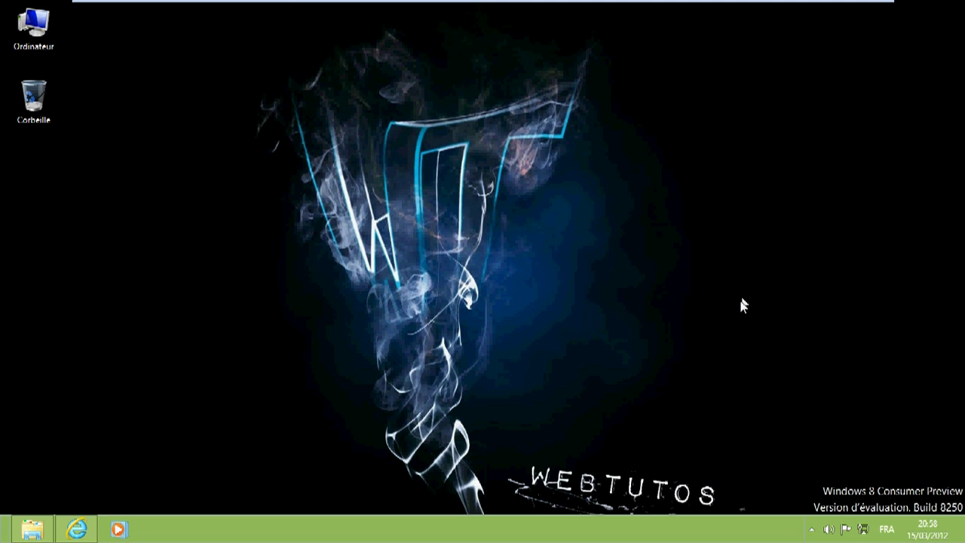
key("super")
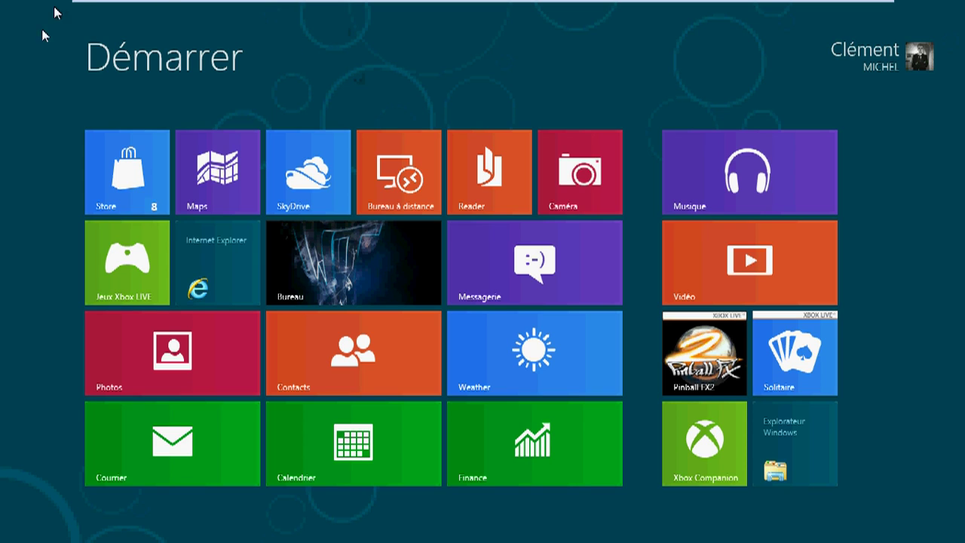
mouse_move(3, 540)
mouse_move(1, 4)
key("super")
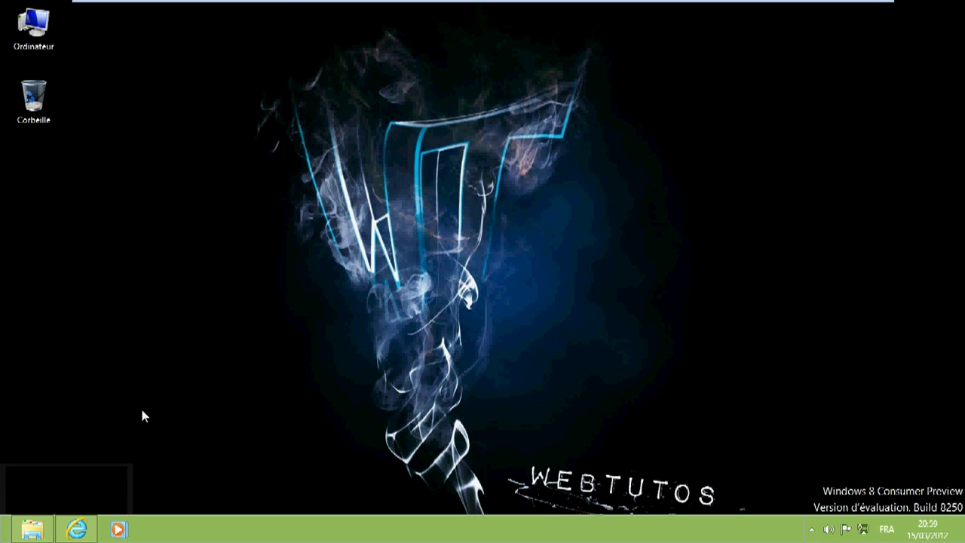
Open the Start screen from its desktop hot corner, return to the desktop, and repeat the round trip twice more.
left_click(9, 531)
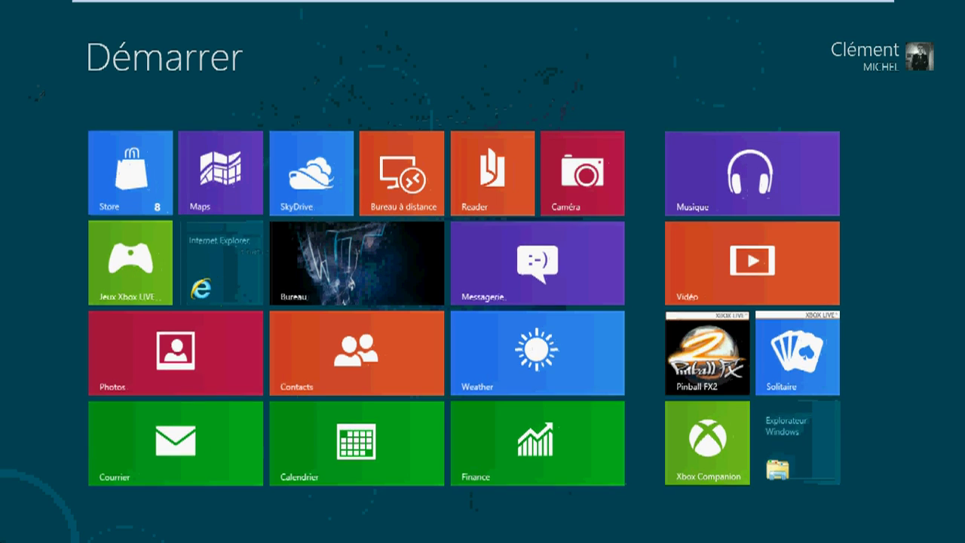
key("super")
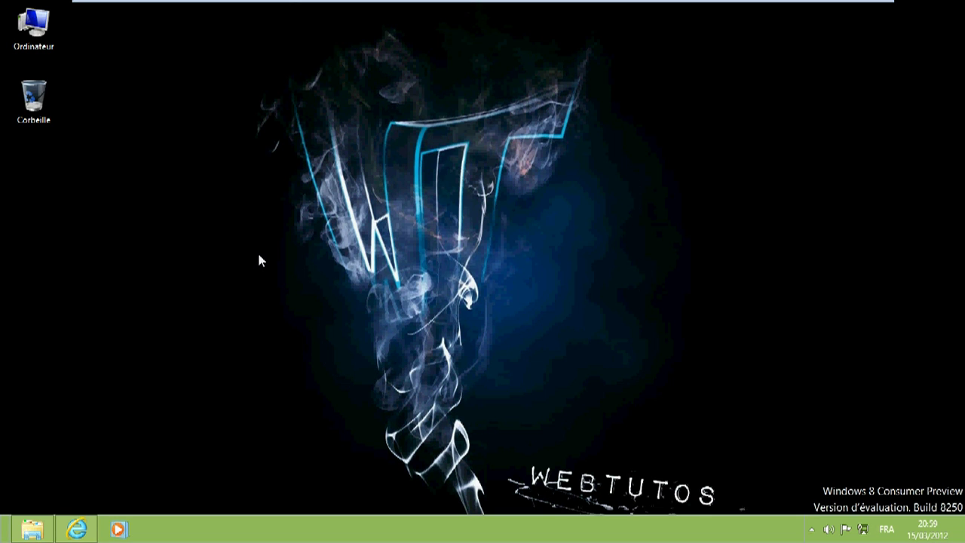
key("super")
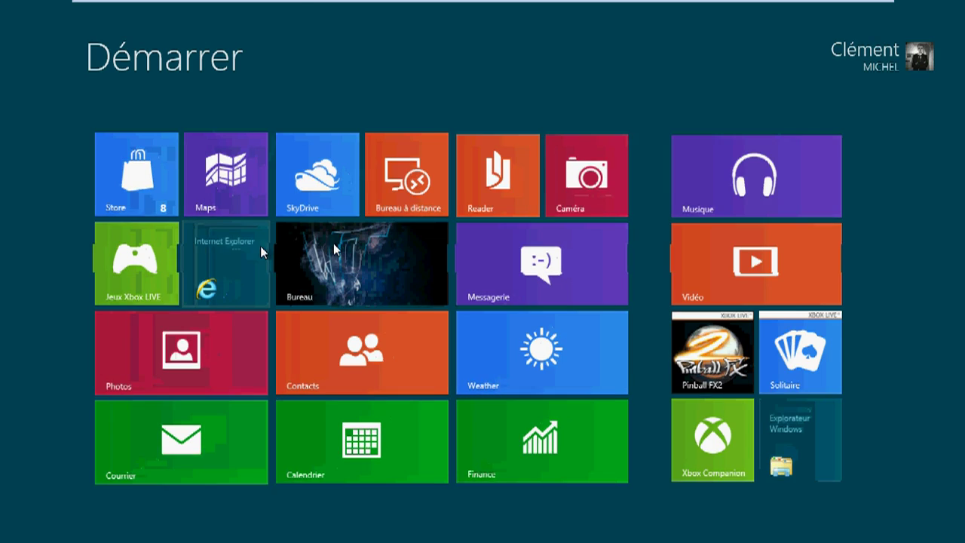
key("super")
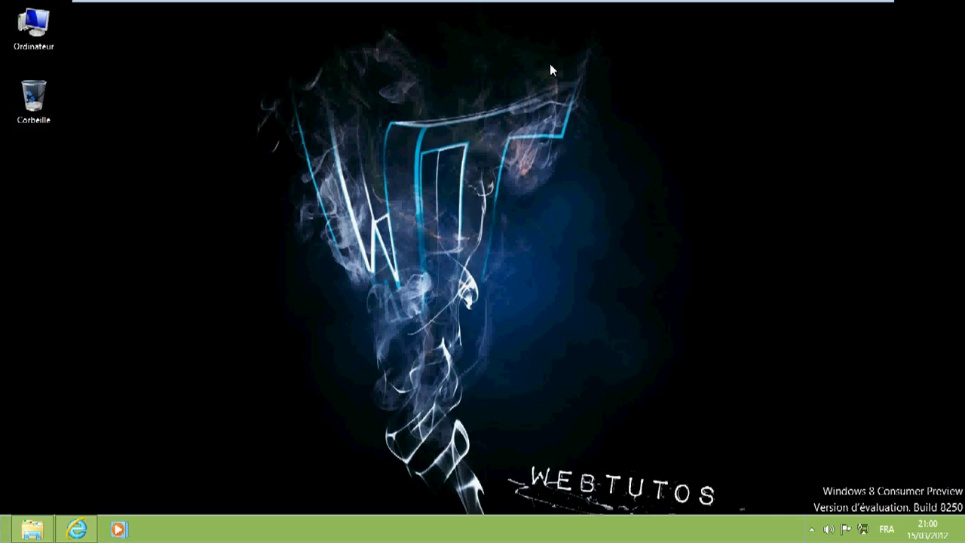
key("super")
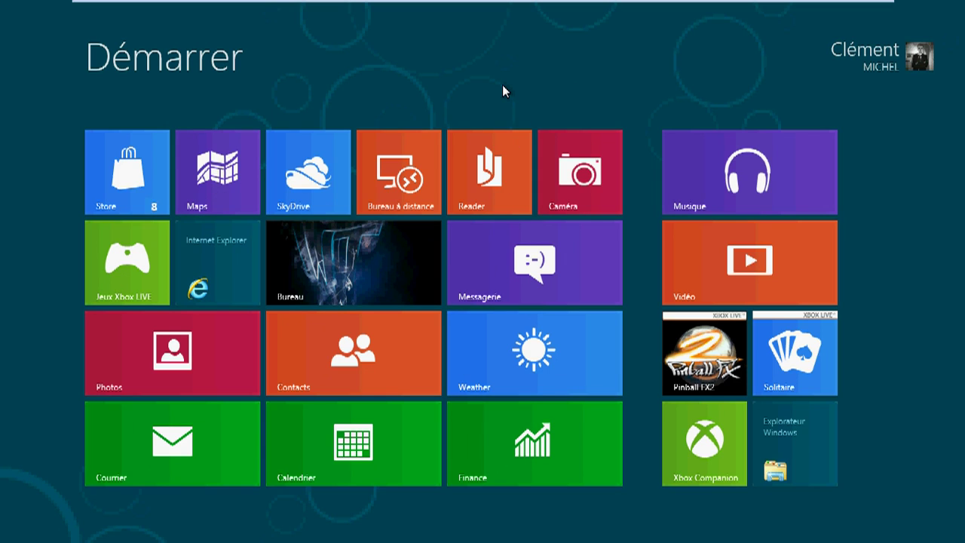
key("super")
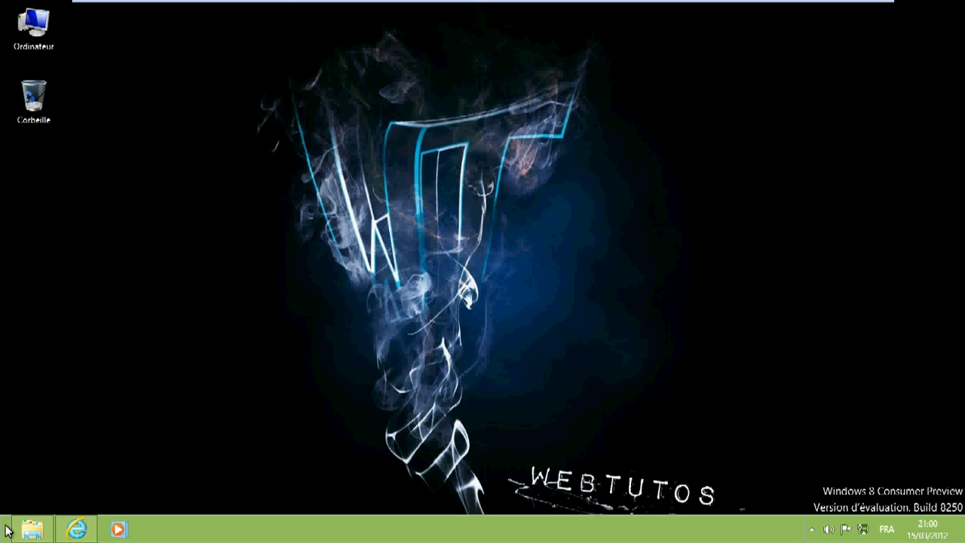
Open the Start screen through its preview thumbnail, return to the desktop and open the Start screen again.
mouse_move(1, 540)
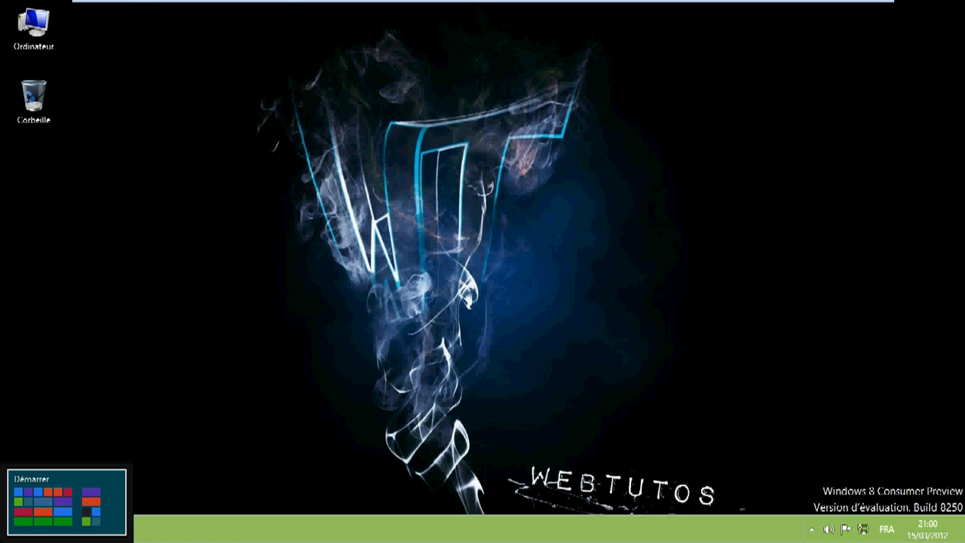
left_click(2, 540)
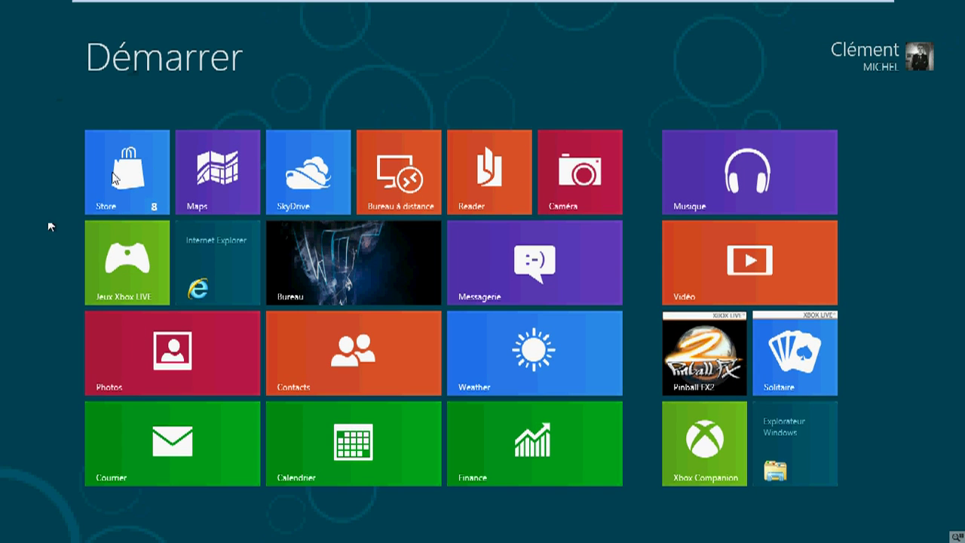
key("super")
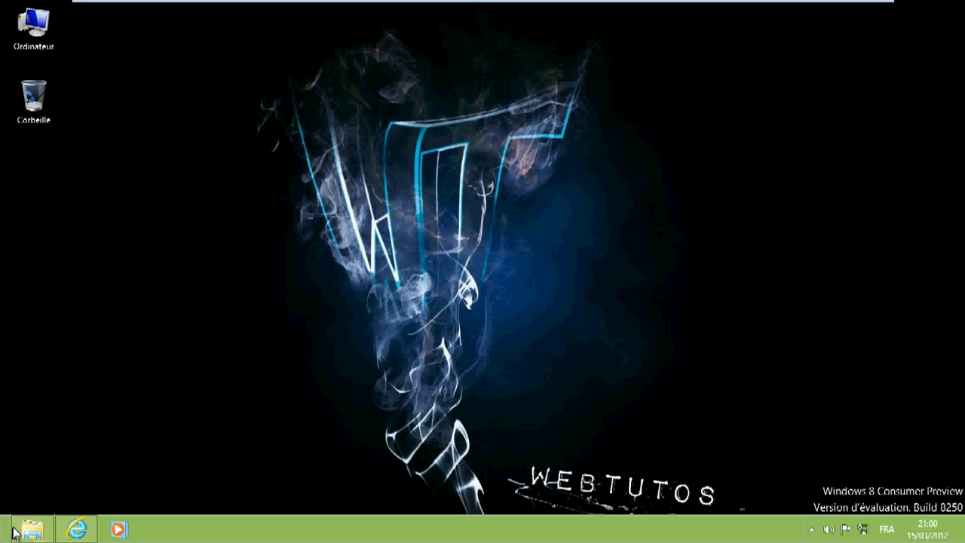
left_click(11, 531)
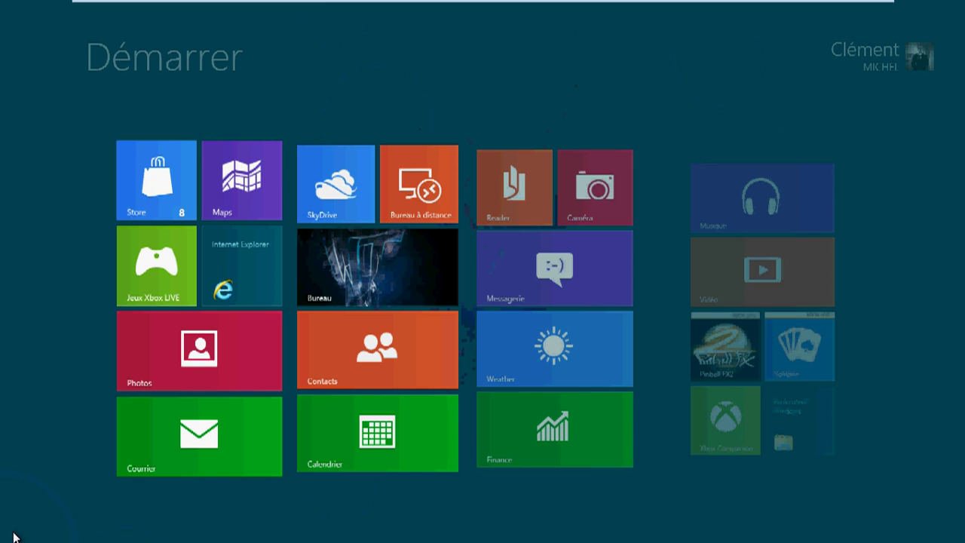
Switch back and forth between the Start screen and the desktop, ending on the Start screen.
mouse_move(2, 540)
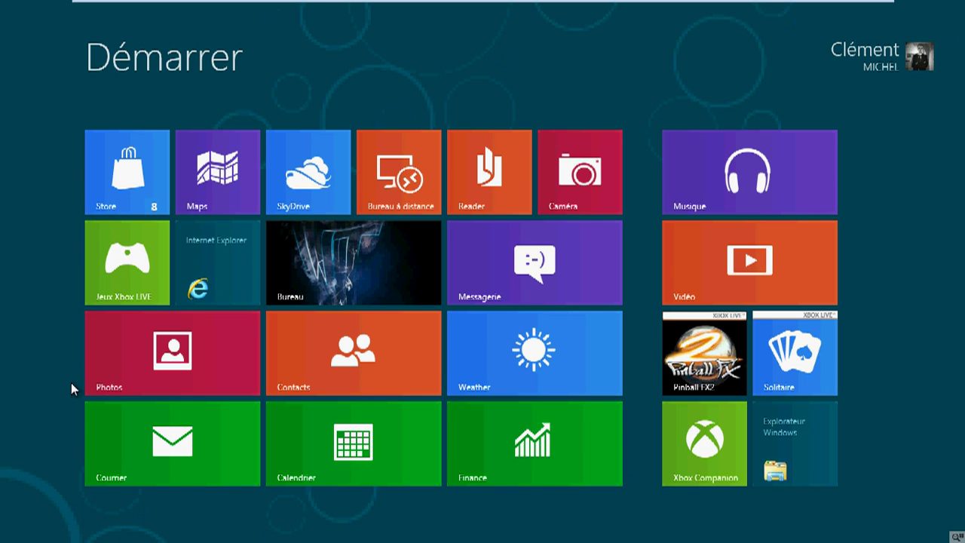
key("super")
key("super")
key("super")
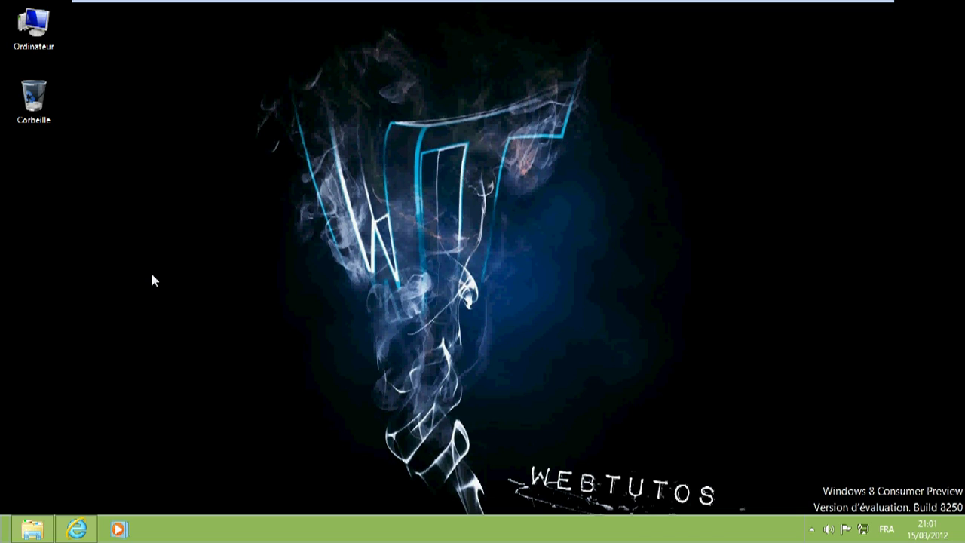
key("super")
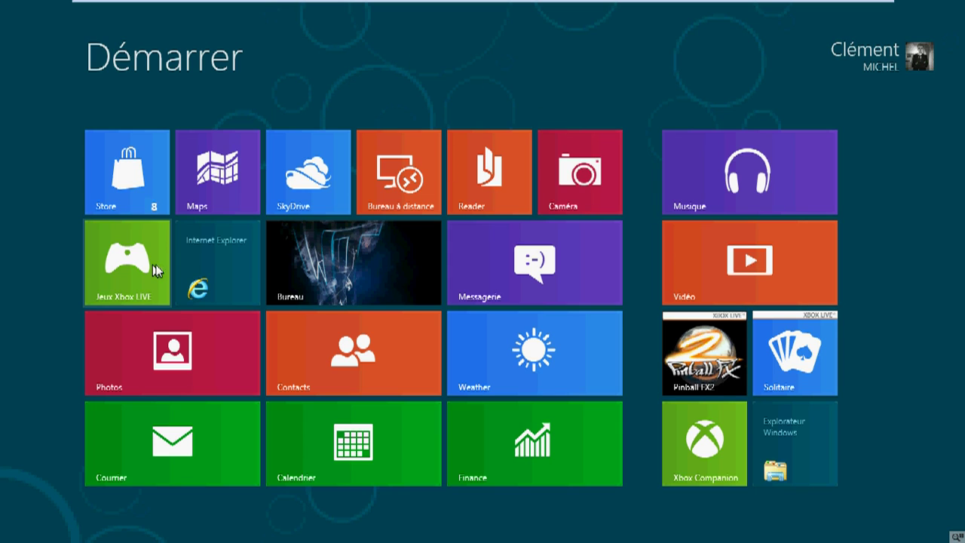
Show the command bar for the Internet Explorer tile on the Start screen and dismiss it again.
right_click(228, 268)
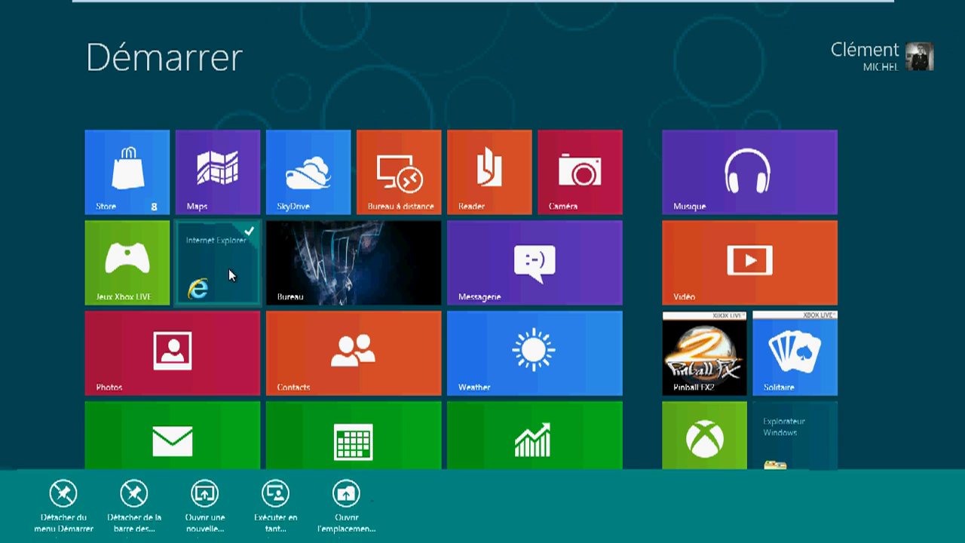
right_click(228, 268)
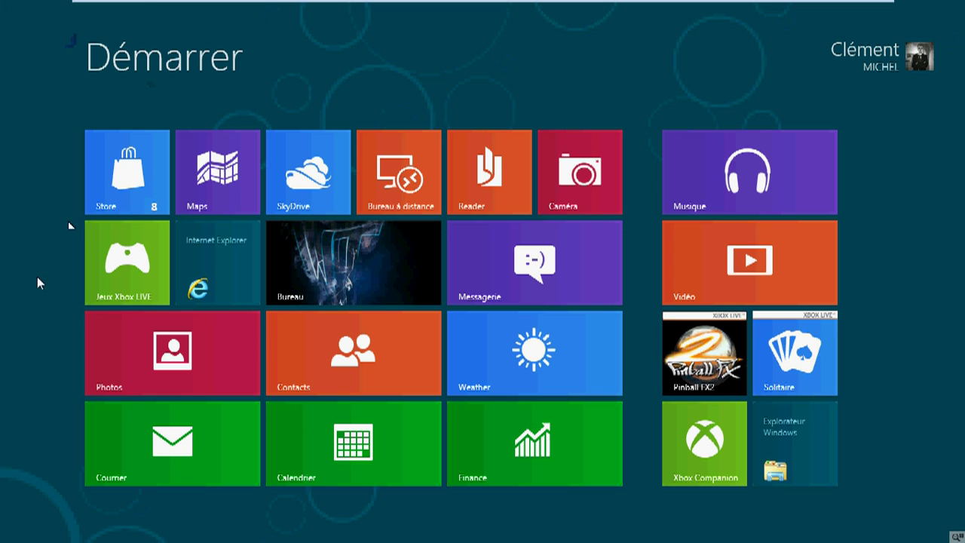
Alternate between the Start screen and the desktop from their shared hot corner, finishing on the Start screen.
left_click(2, 540)
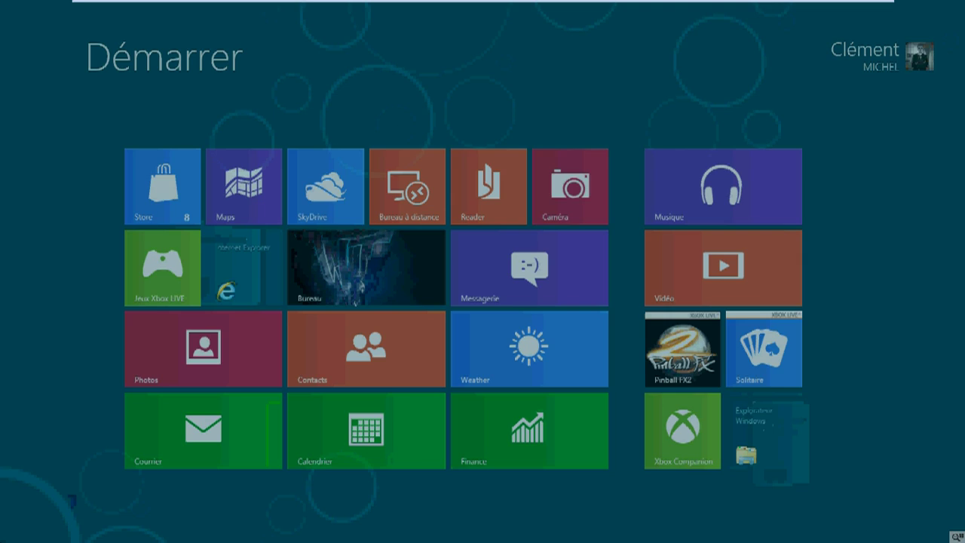
left_click(2, 540)
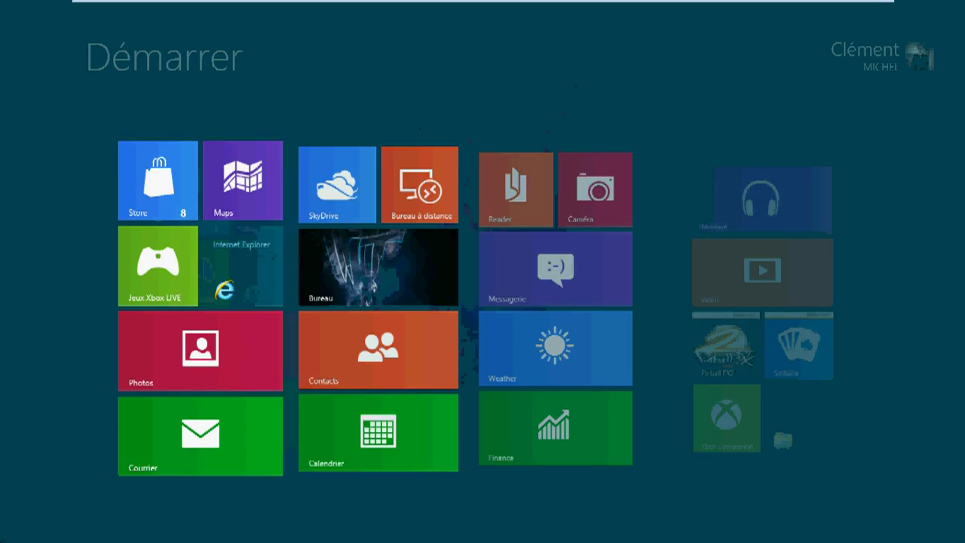
left_click(1, 540)
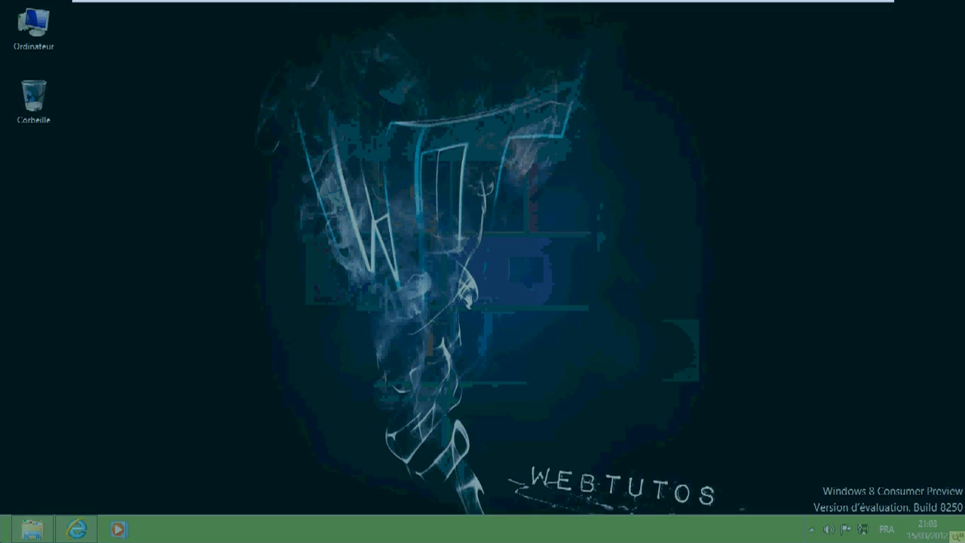
left_click(1, 541)
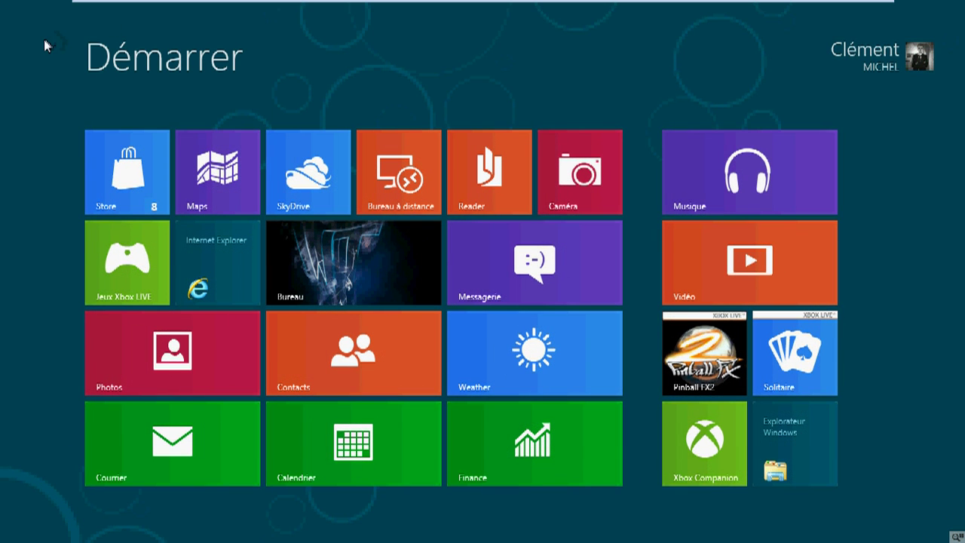
Launch the Store, SkyDrive and Vidéo apps one after another, returning to the Start screen after each.
mouse_move(1, 3)
mouse_move(1, 20)
left_click(112, 197)
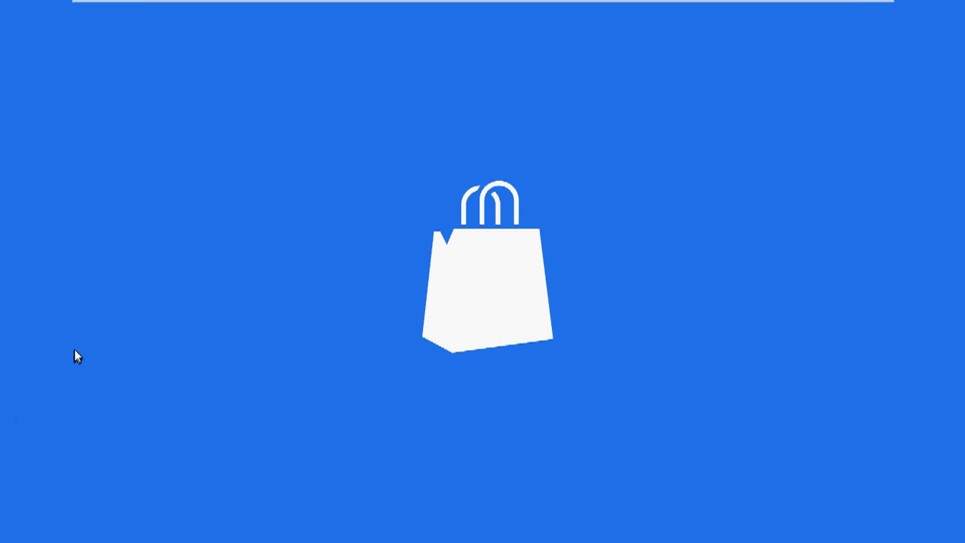
key("super")
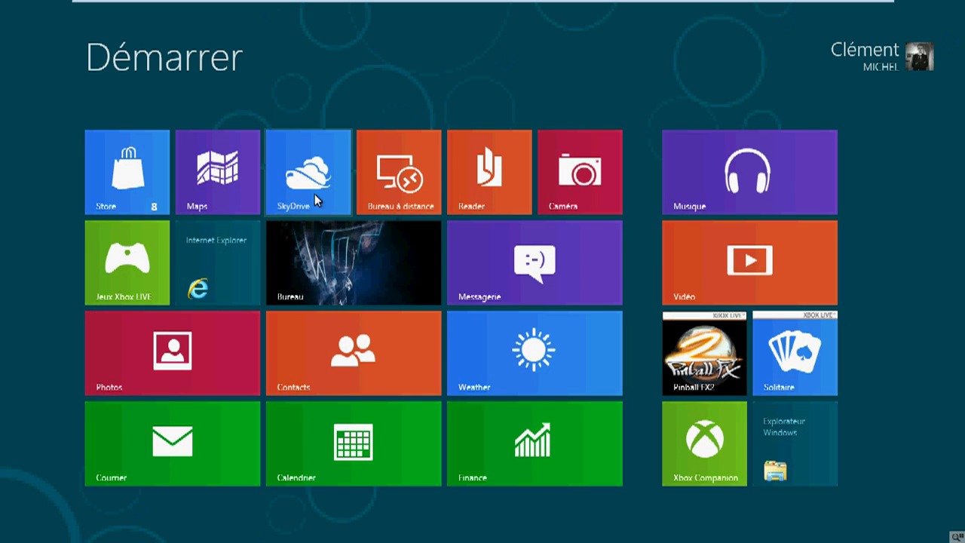
left_click(314, 198)
key("super")
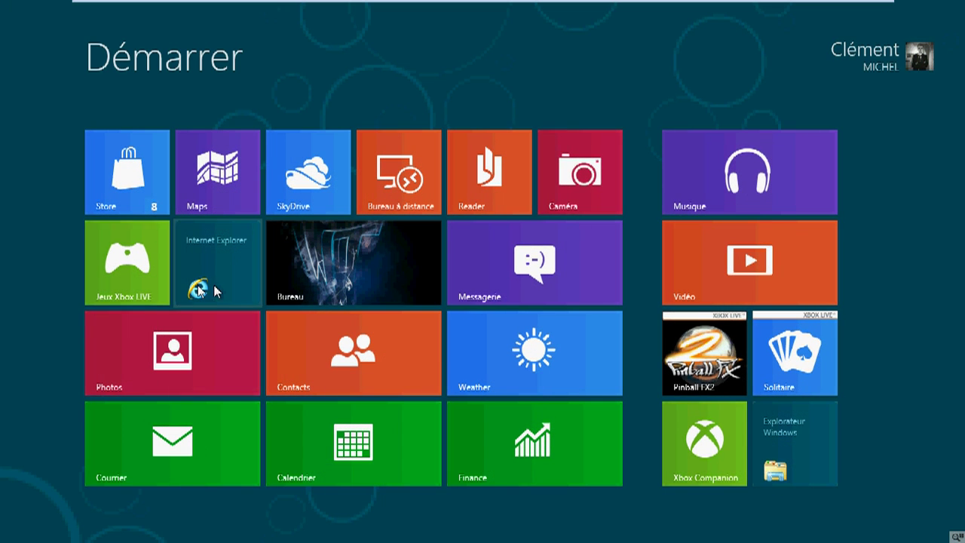
left_click(712, 300)
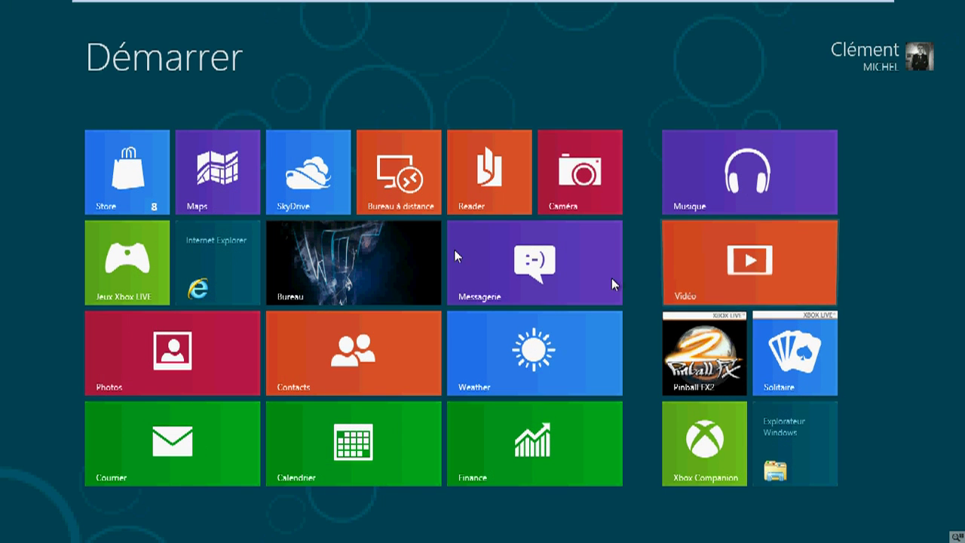
key("super")
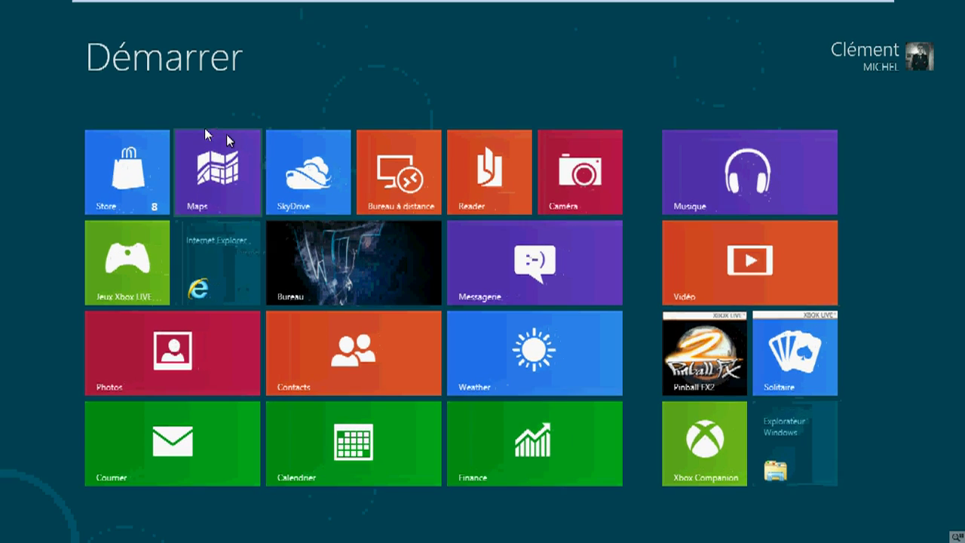
Cycle through the open apps with the task switcher and bring up the Musique library window on the desktop.
mouse_move(3, 21)
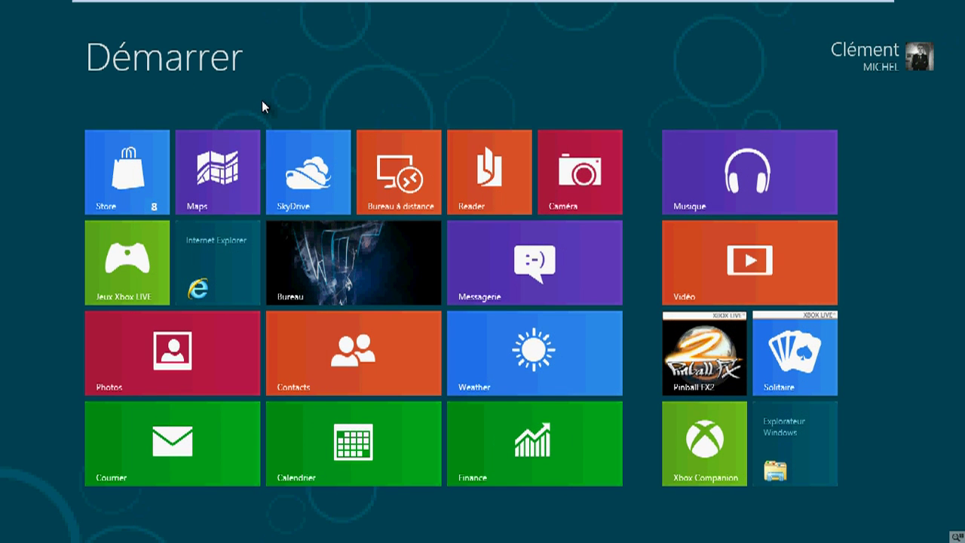
key("alt+Tab")
key("alt+Tab")
key("alt+Tab")
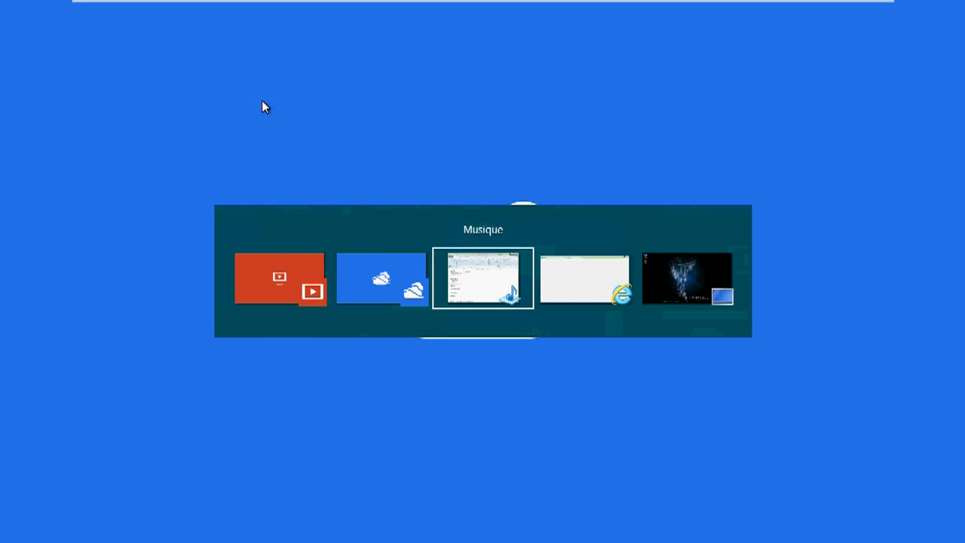
key("alt+Tab")
key("alt+Tab")
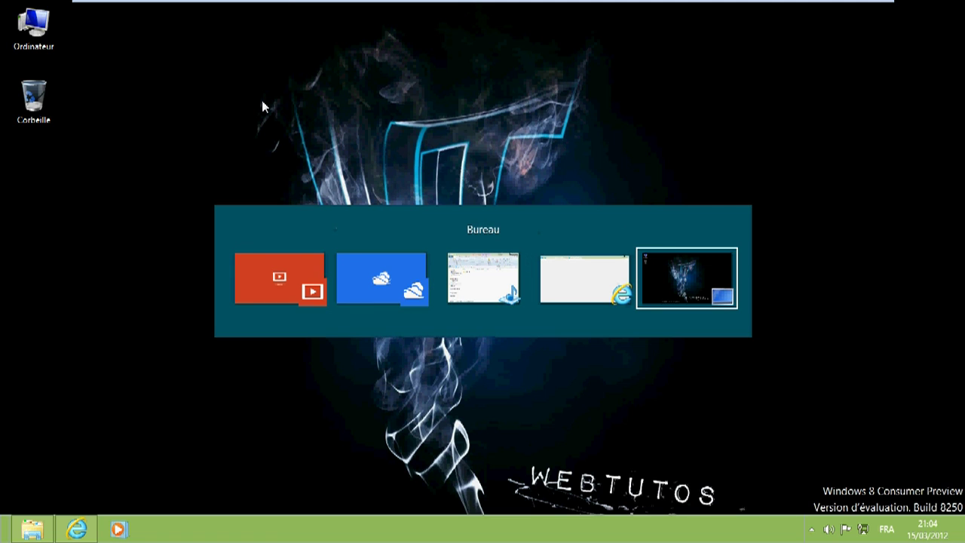
key("alt+Tab")
key("alt+Tab")
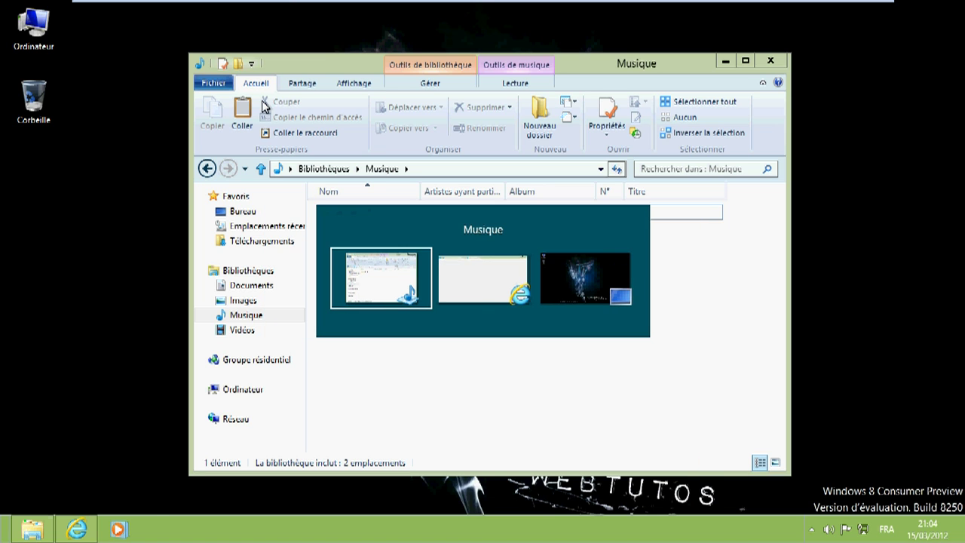
left_click(456, 282)
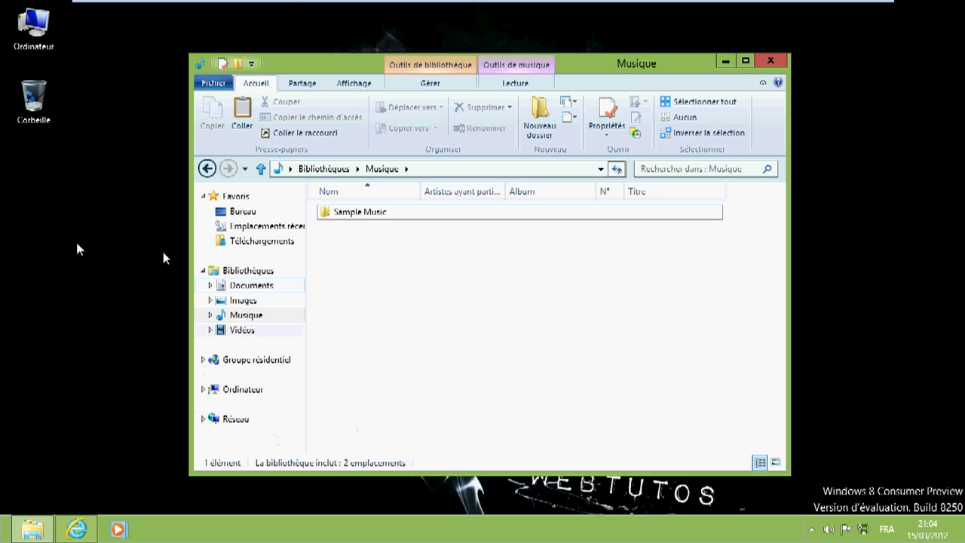
Return to the Start screen, reveal the list of running apps and close Vidéo and SkyDrive from it.
key("super")
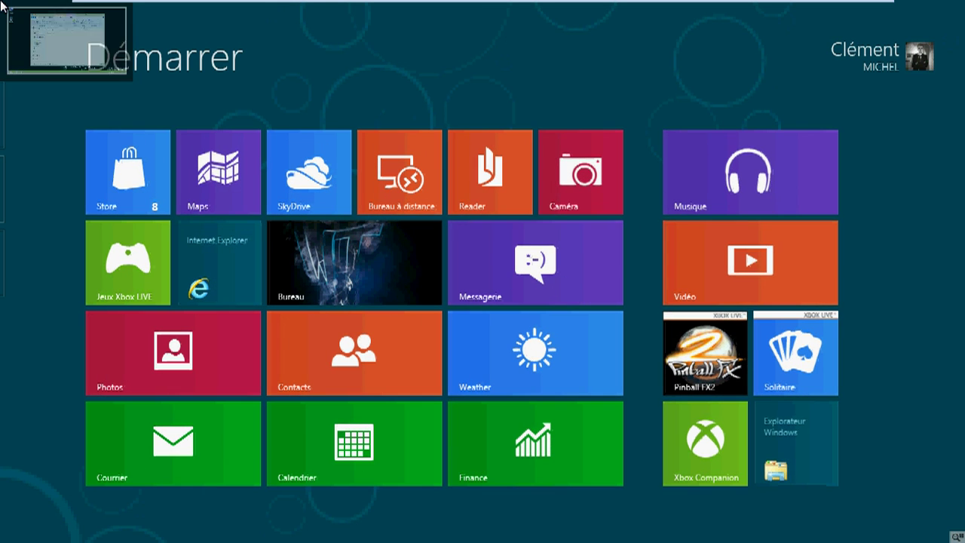
mouse_move(7, 207)
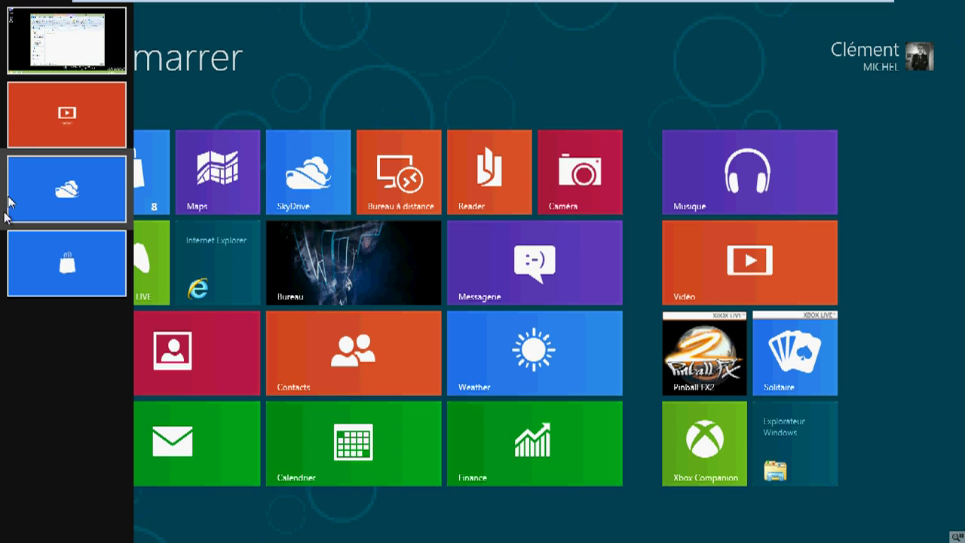
right_click(70, 96)
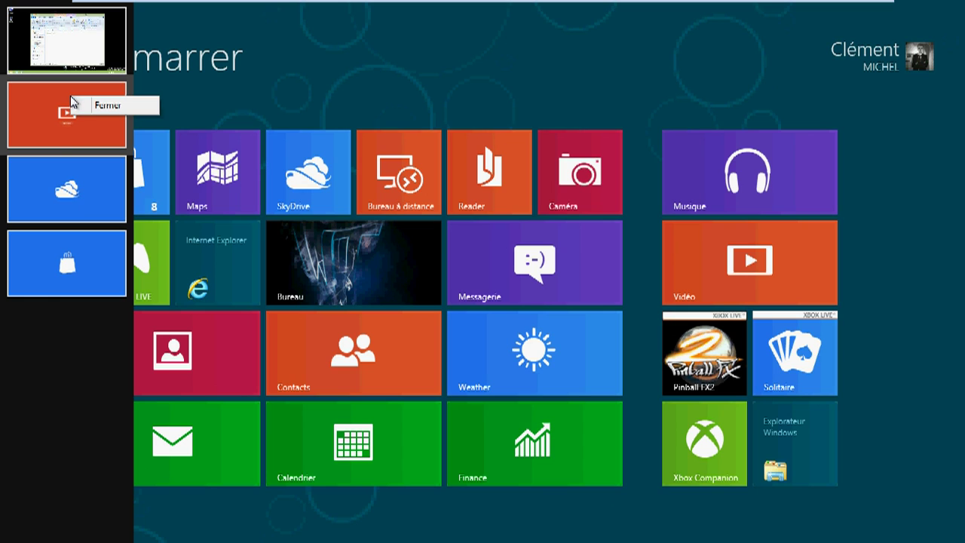
left_click(106, 107)
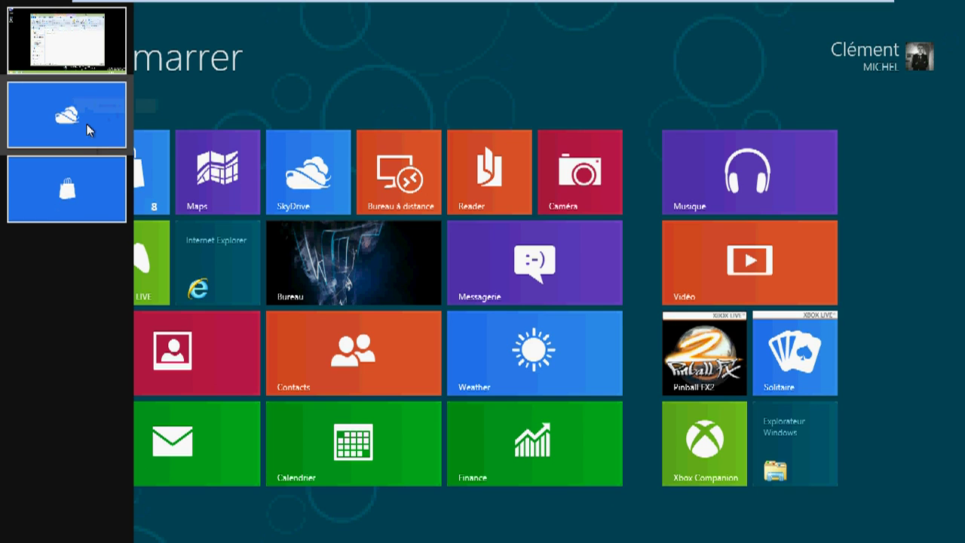
right_click(87, 127)
left_click(106, 133)
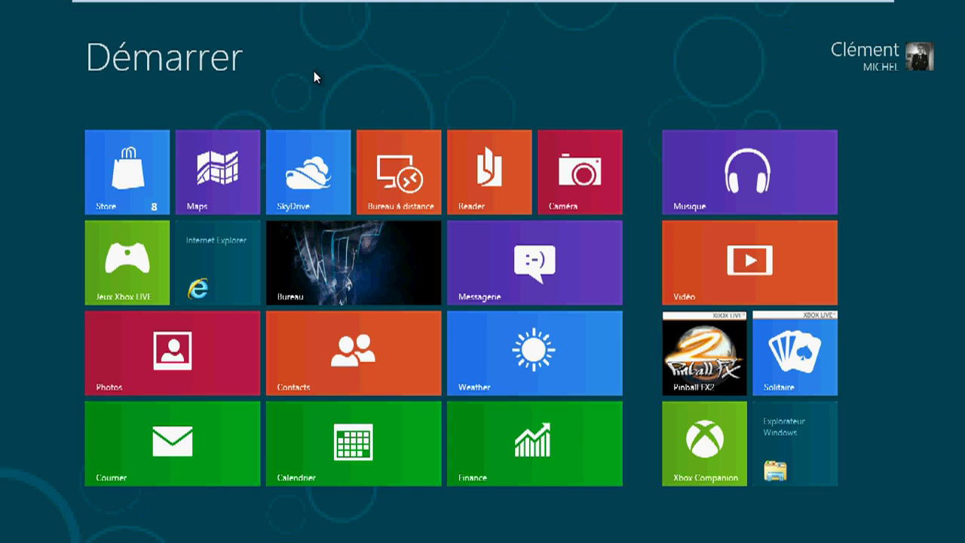
Display all installed applications from the Start screen's command bar.
right_click(314, 71)
right_click(314, 71)
right_click(313, 71)
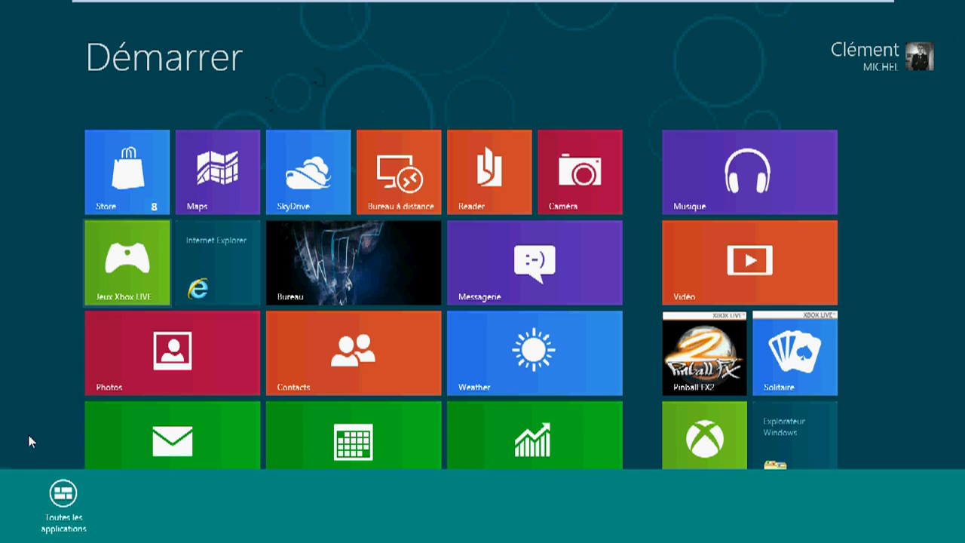
left_click(49, 488)
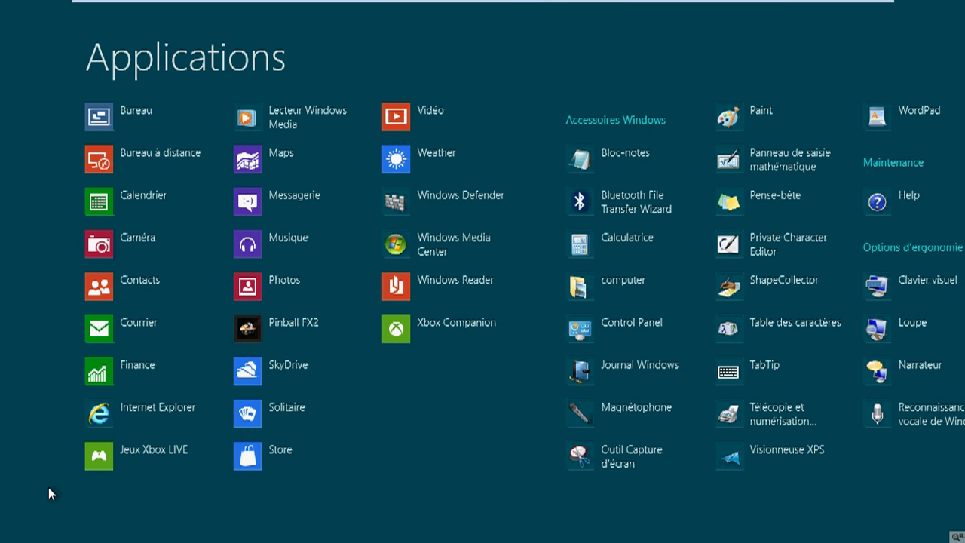
Examine the full applications list, including the Windows accessories, accessibility and system groups, and return to the Start screen.
scroll(389, 372, "down", 2)
scroll(388, 372, "down", 4)
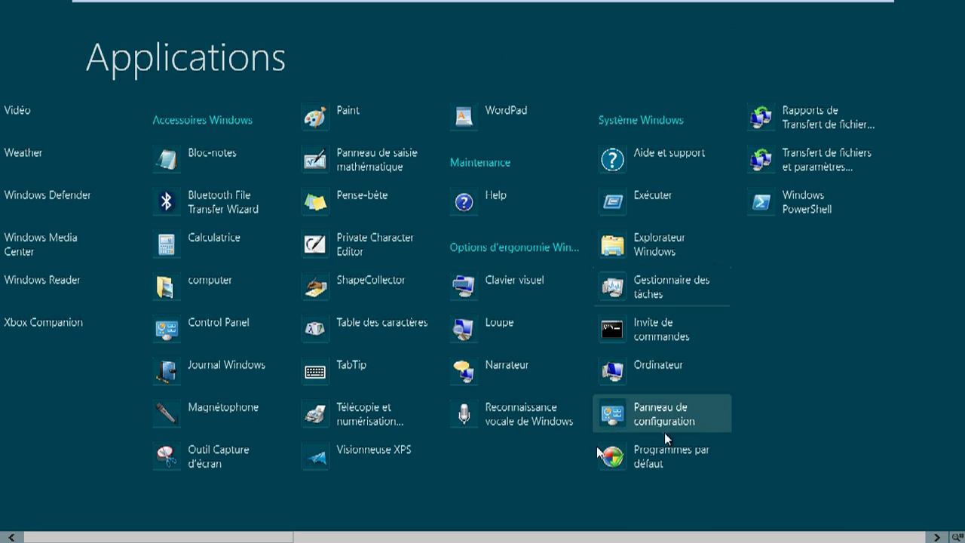
scroll(664, 426, "up", 6)
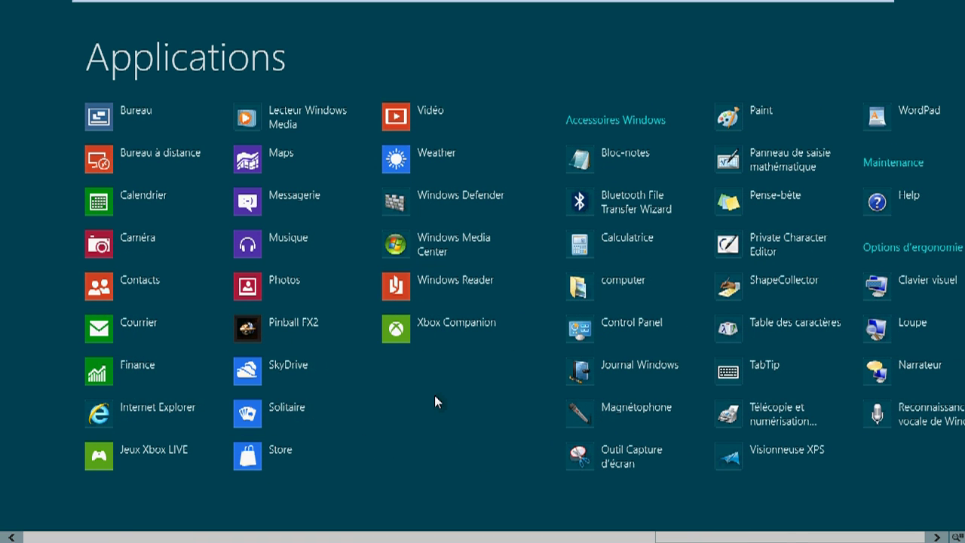
scroll(434, 399, "down", 6)
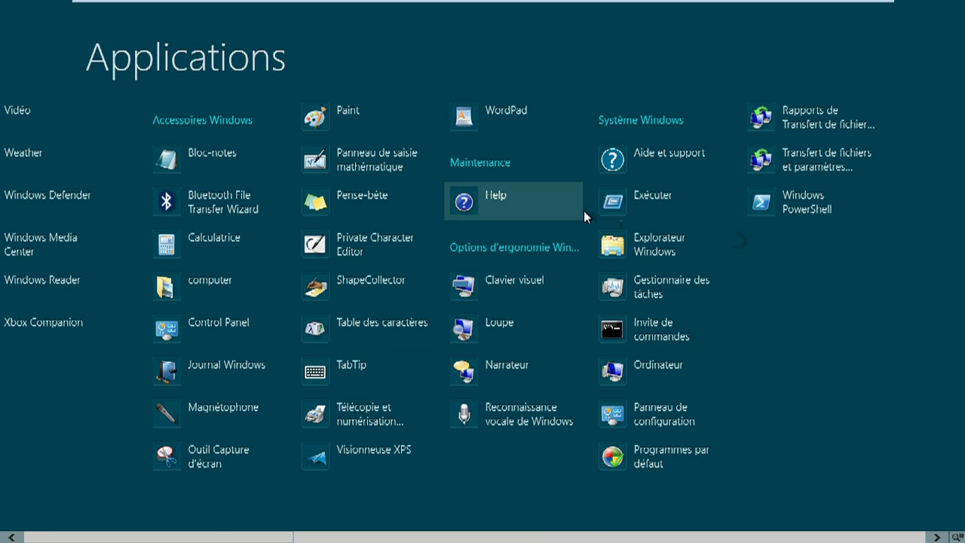
scroll(585, 219, "up", 5)
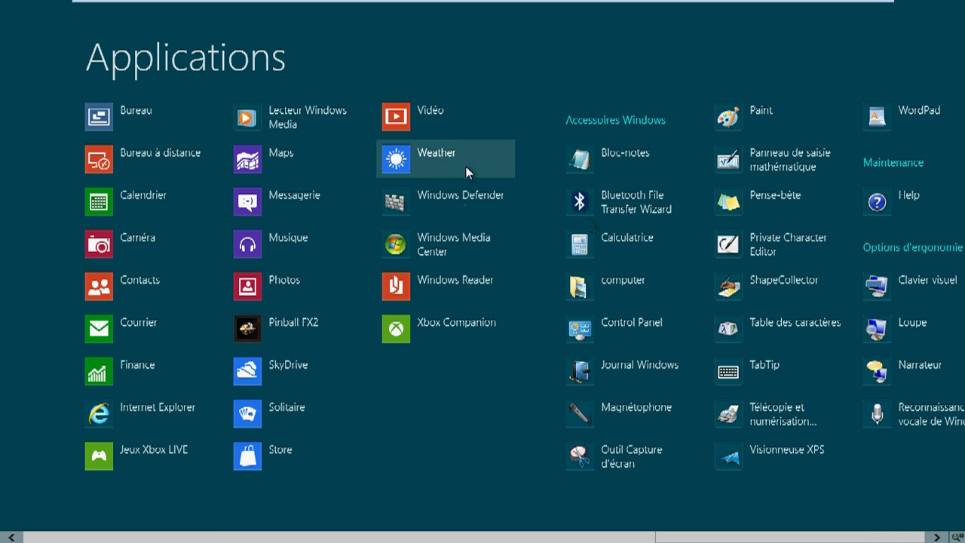
scroll(580, 116, "down", 5)
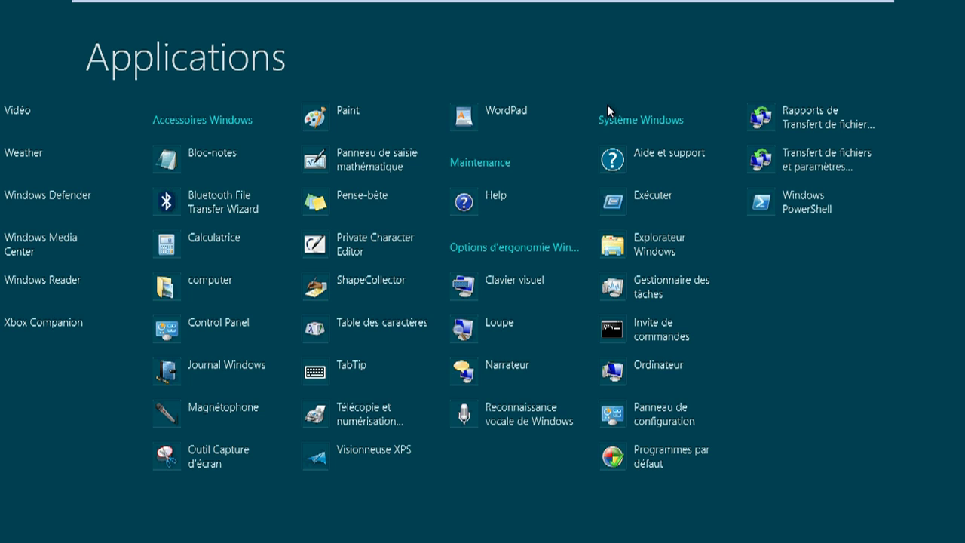
scroll(595, 98, "up", 5)
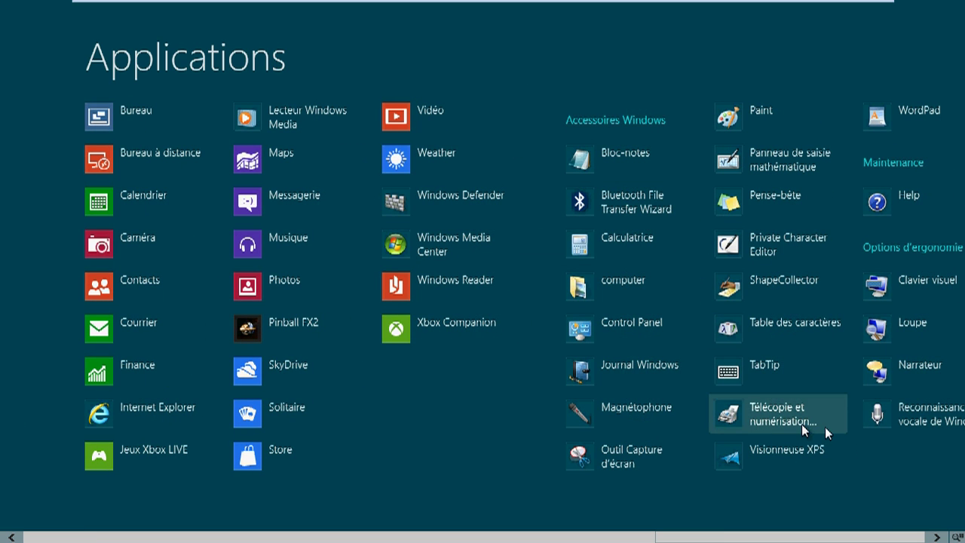
left_click(937, 536)
left_click(937, 536)
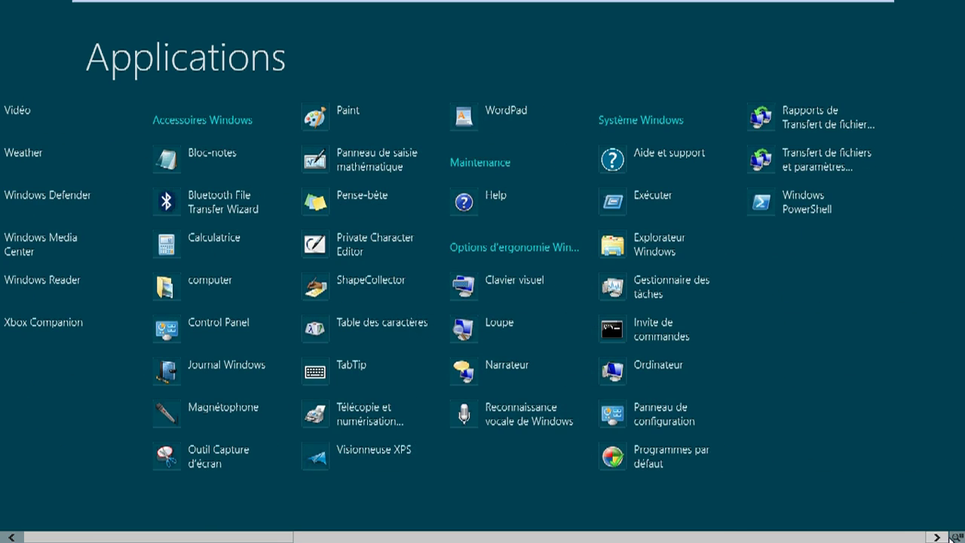
scroll(75, 437, "up", 5)
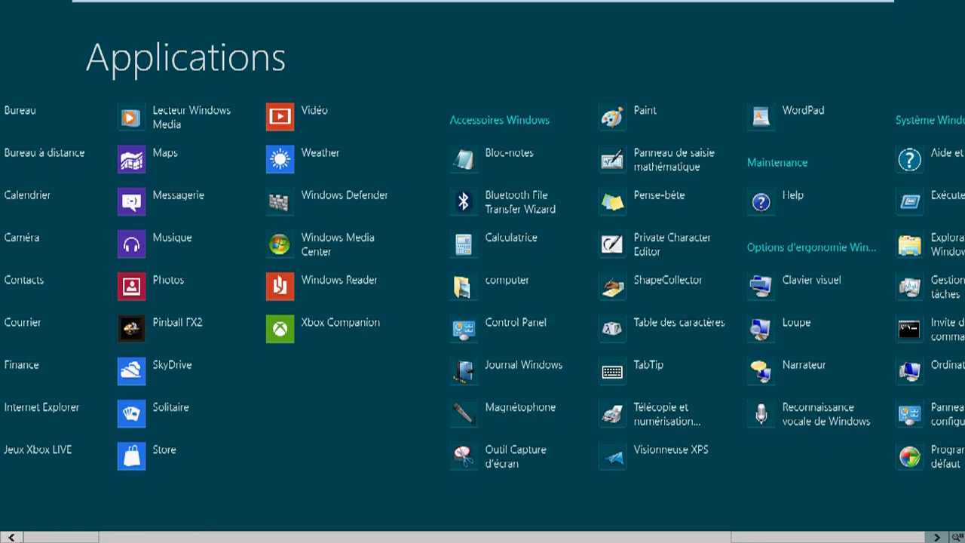
key("Escape")
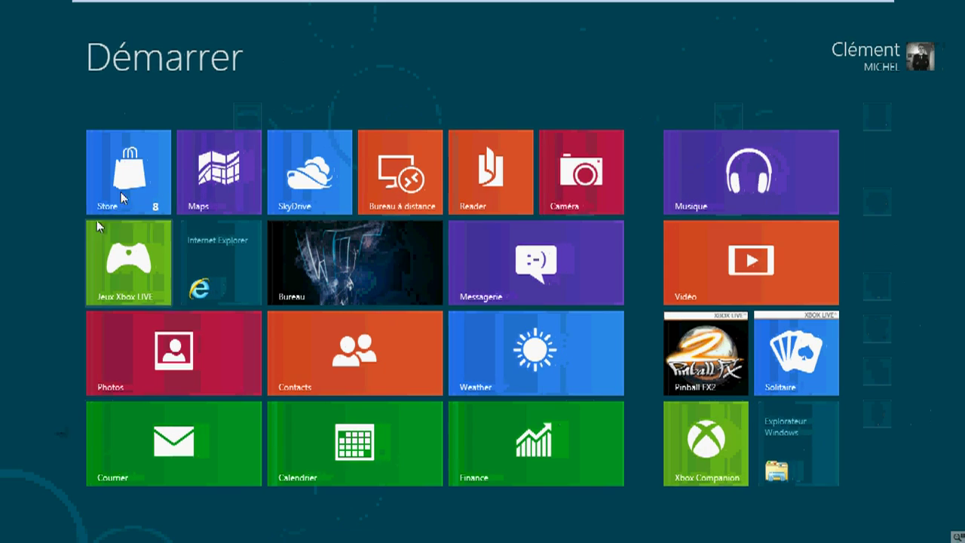
Zoom the Start screen out to the overview of its tile groups and back in, twice.
left_click(955, 536)
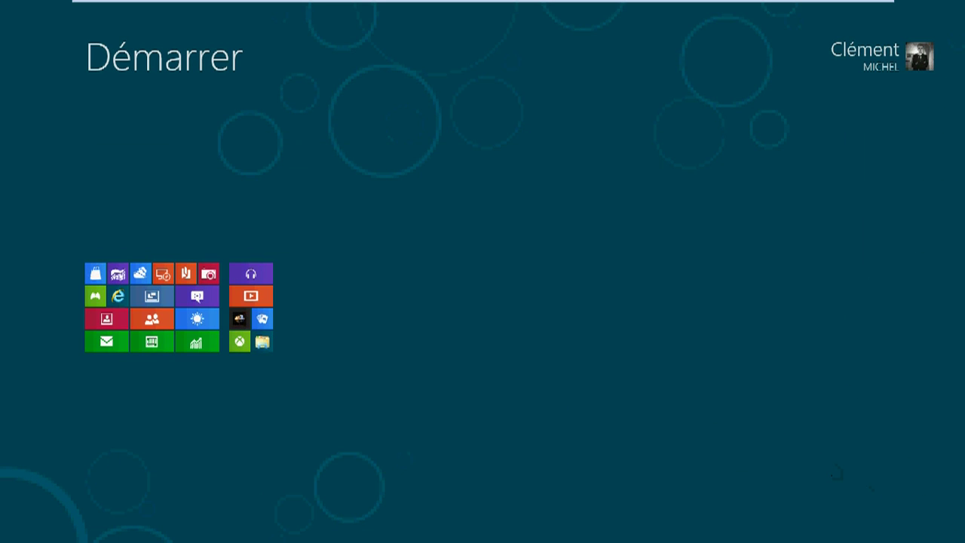
left_click(151, 308)
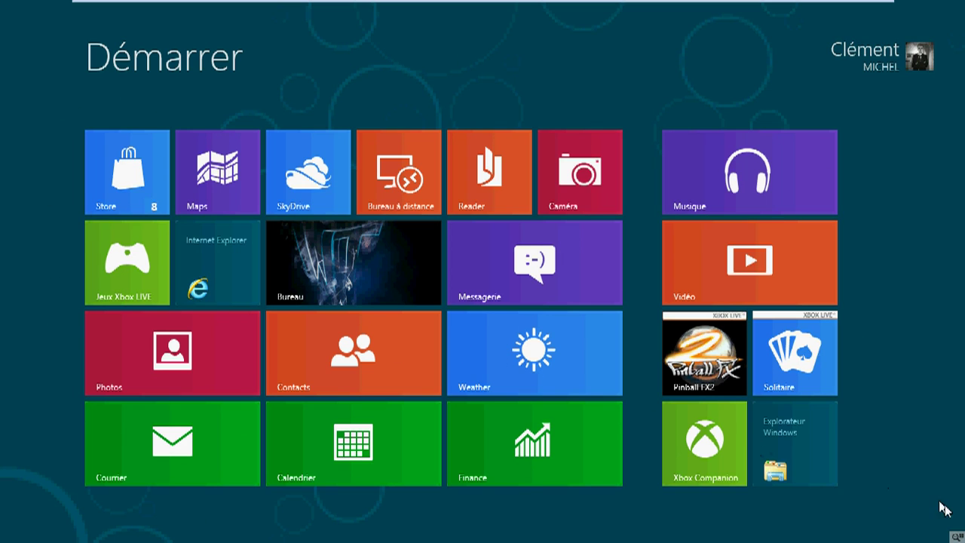
left_click(955, 535)
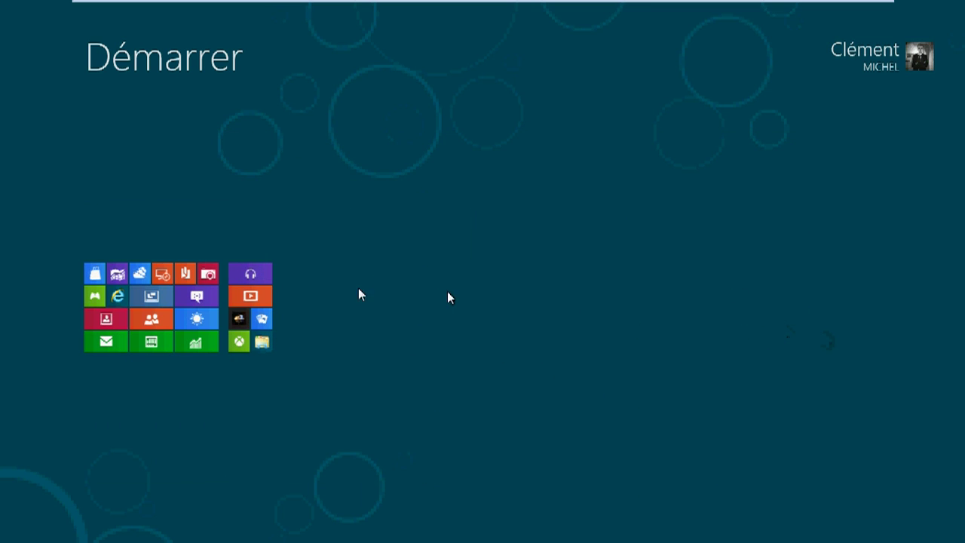
left_click(190, 278)
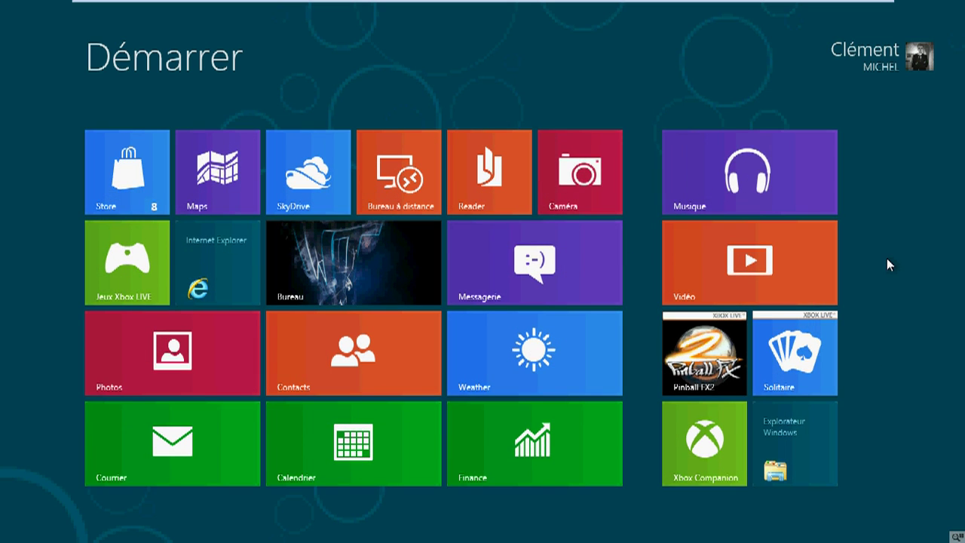
Open the Rechercher charm from the Start screen, look through its list of applications, dismiss it and return to the Start screen.
key("Right")
key("Left")
key("Left")
mouse_move(964, 542)
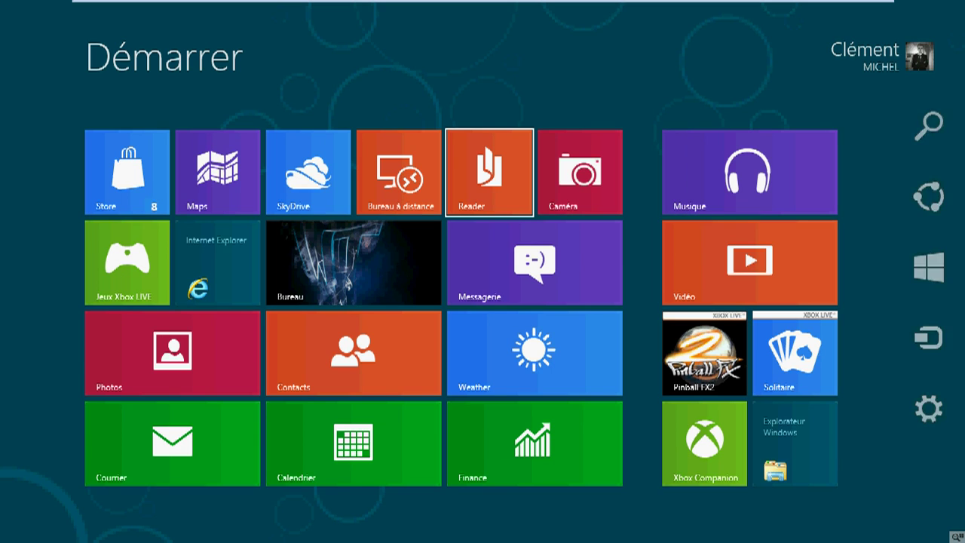
mouse_move(957, 272)
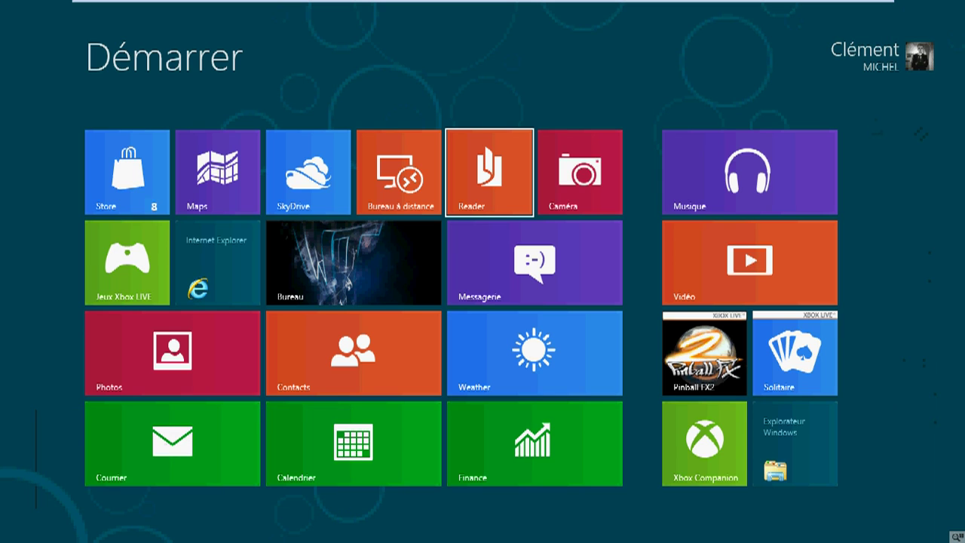
mouse_move(959, 382)
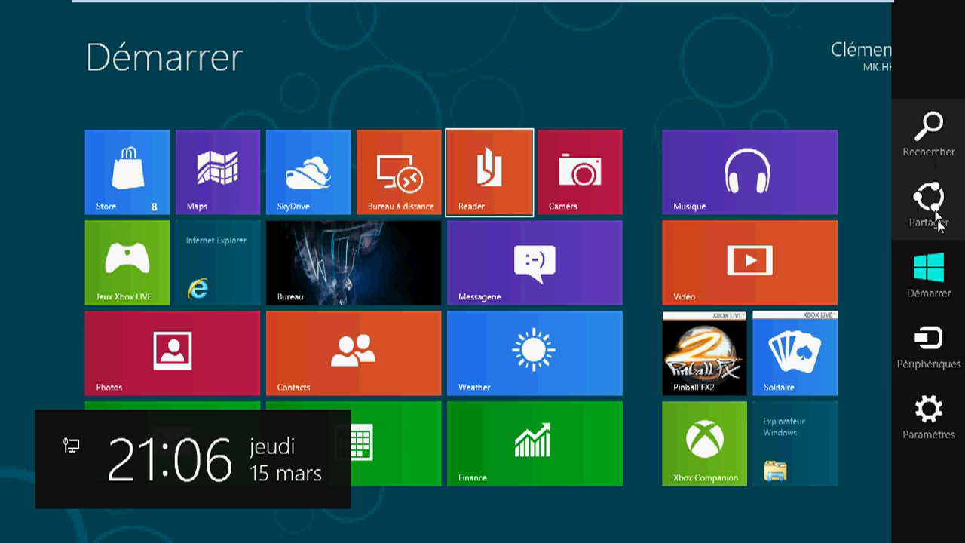
left_click(954, 144)
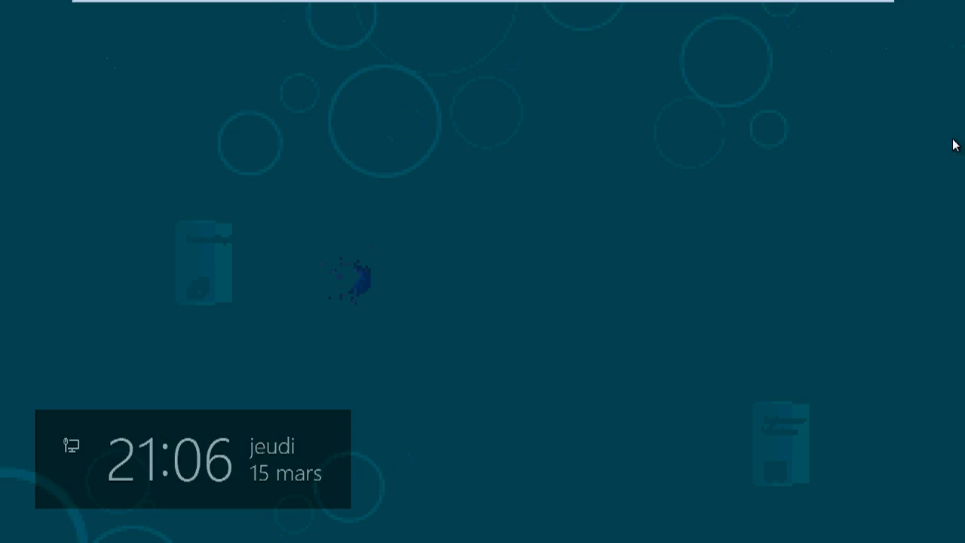
scroll(836, 197, "down", 1)
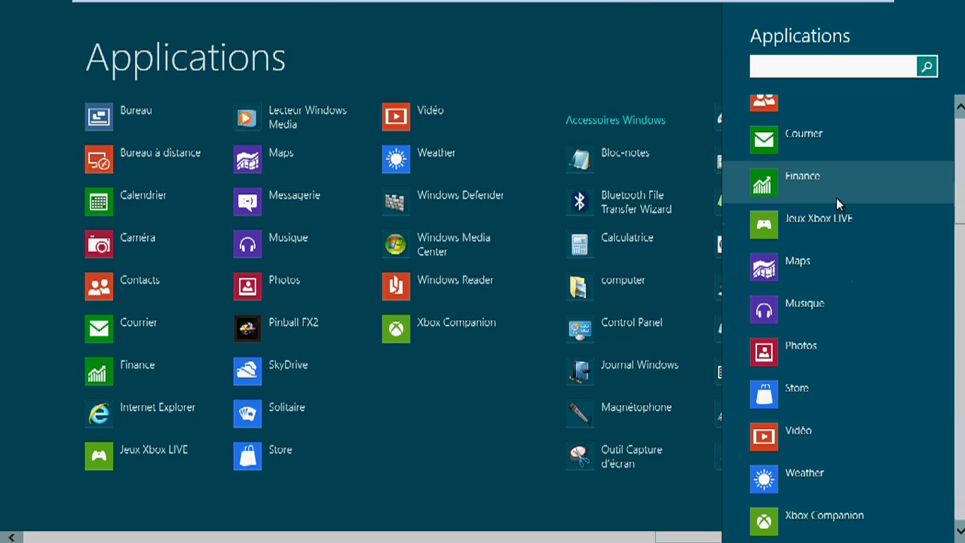
scroll(835, 197, "up", 2)
left_click(574, 69)
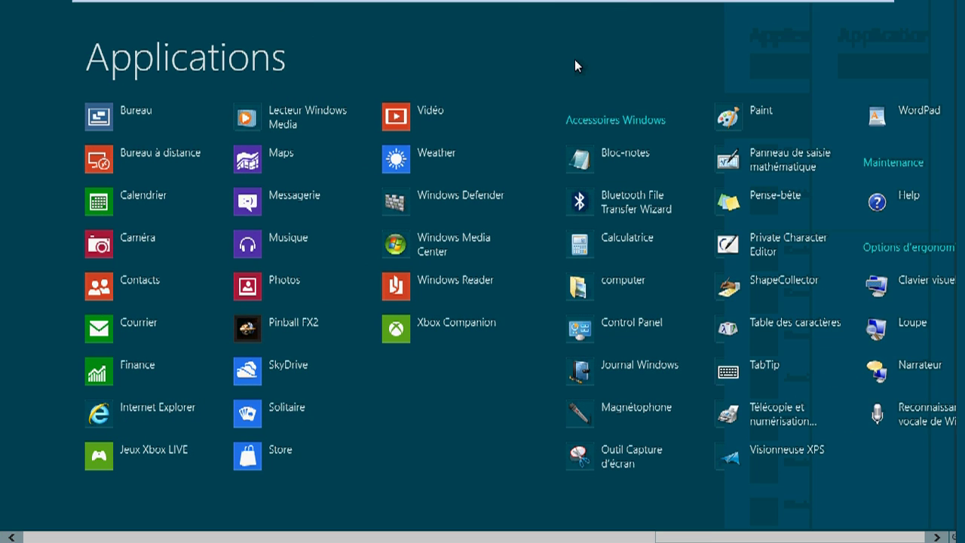
key("super")
Show the Partager charm for the Start screen and dismiss it.
mouse_move(962, 5)
left_click(932, 202)
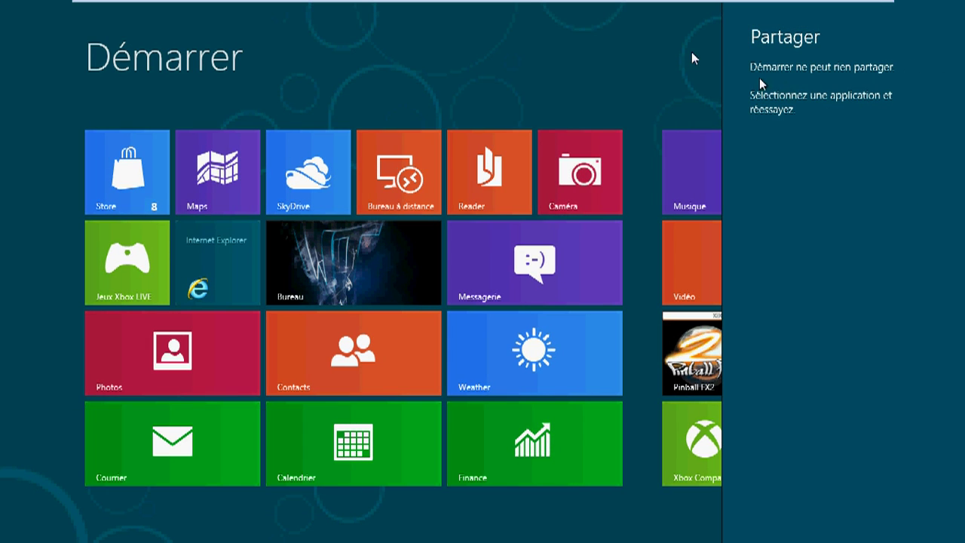
left_click(617, 84)
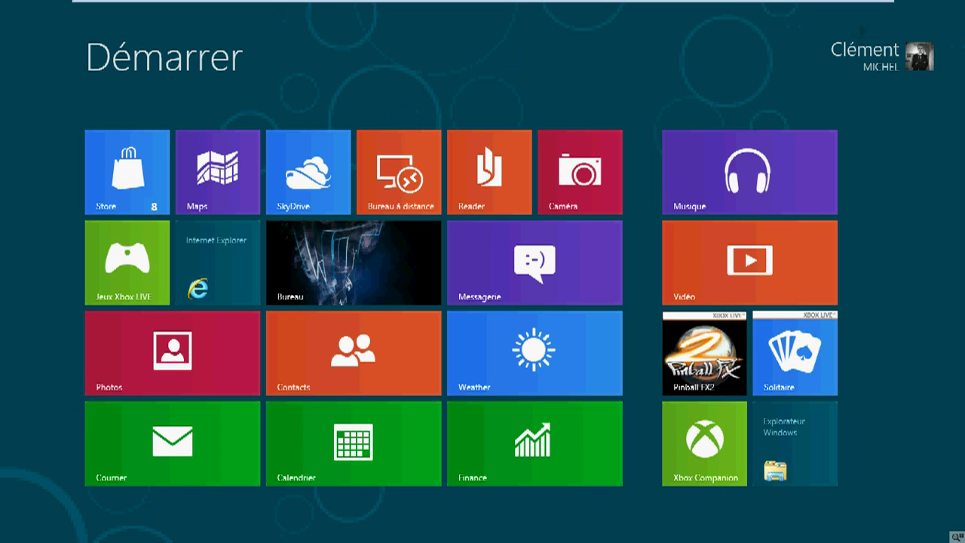
Switch from the Start screen to the desktop and back using the Démarrer charm.
mouse_move(963, 4)
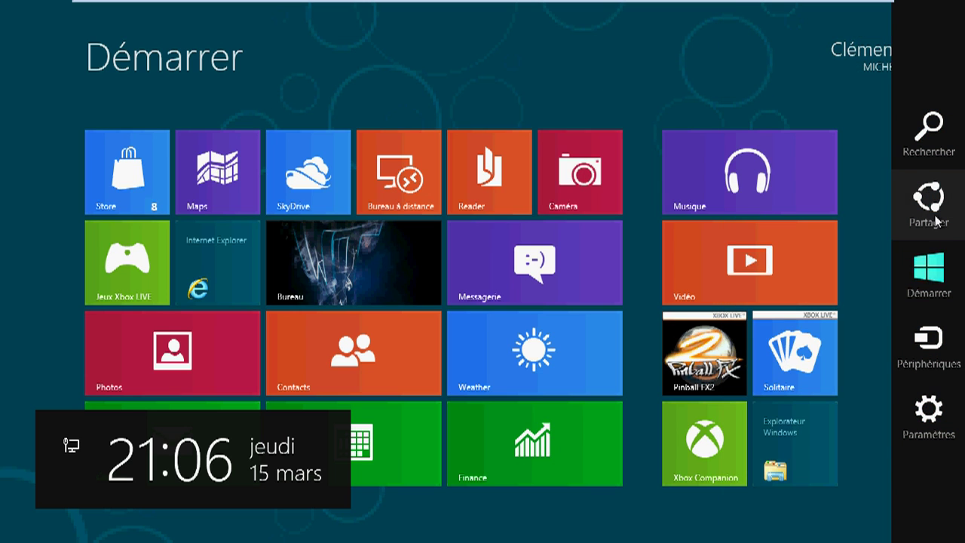
left_click(944, 283)
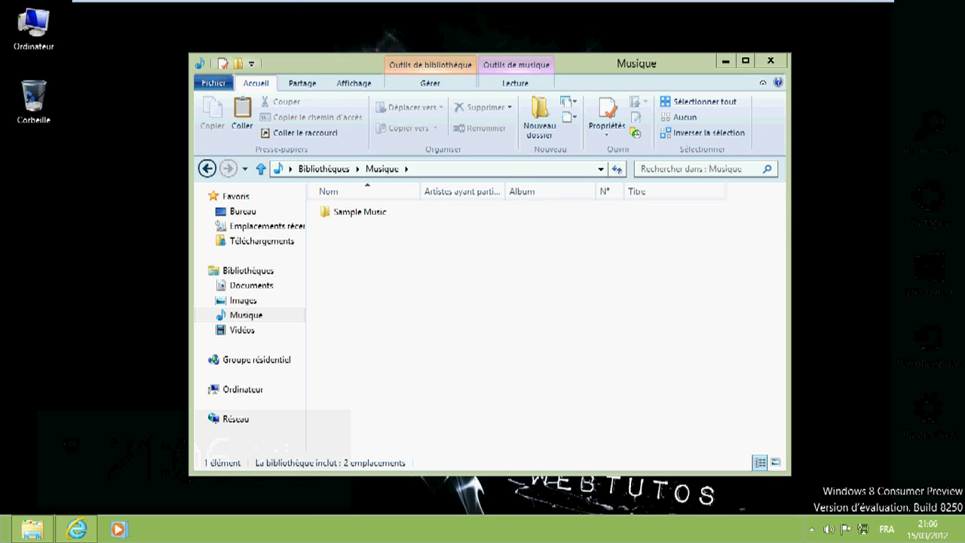
mouse_move(884, 80)
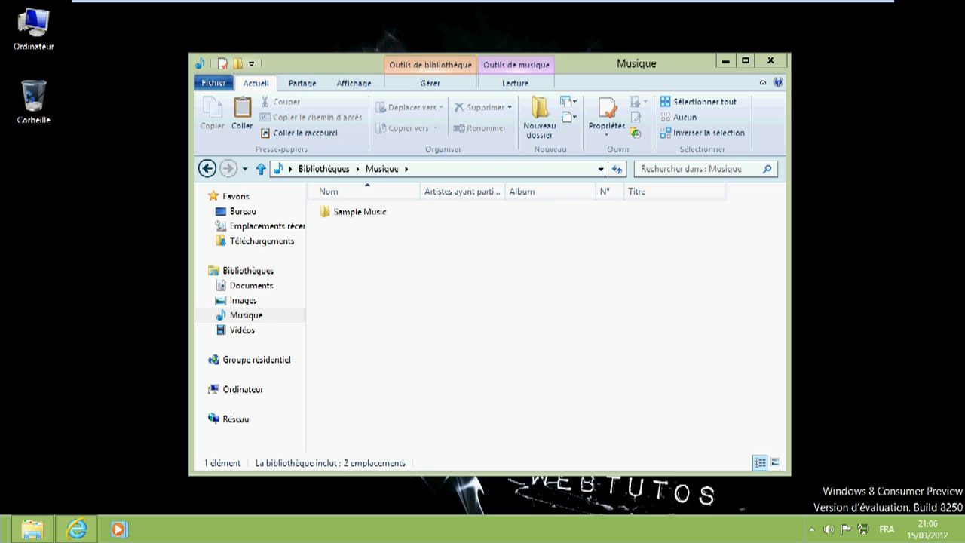
mouse_move(939, 217)
left_click(934, 268)
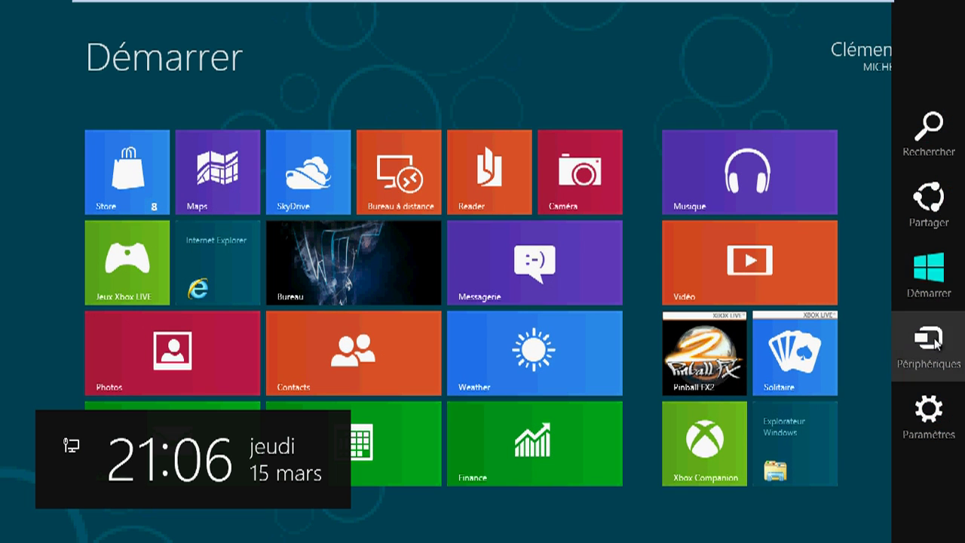
View the Périphériques charm on the Start screen twice, dismissing it each time, and open the Paramètres charm.
left_click(935, 343)
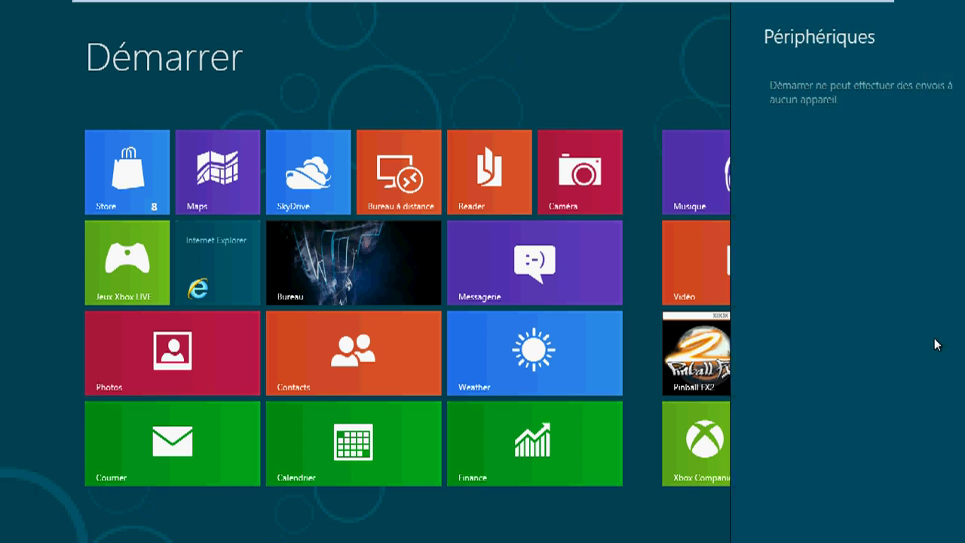
left_click(596, 69)
mouse_move(963, 3)
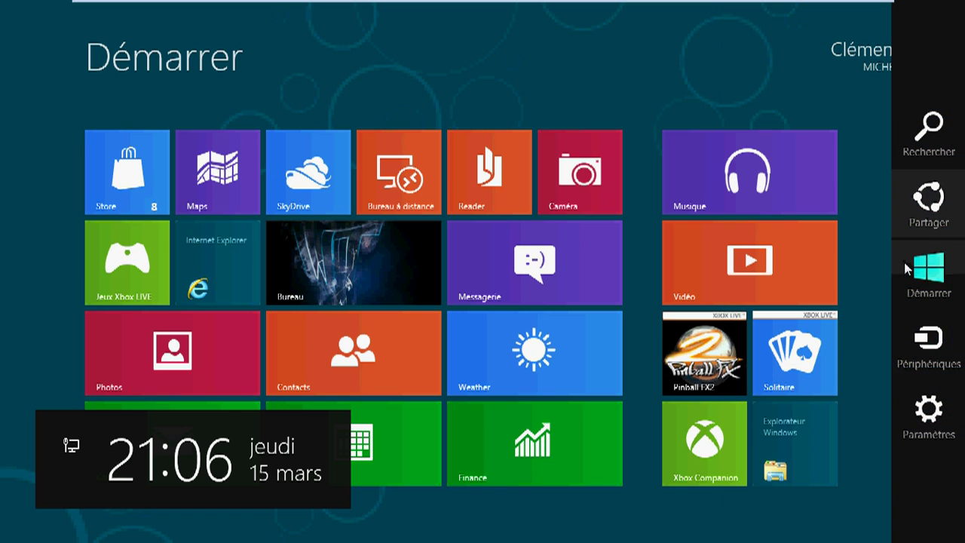
left_click(925, 360)
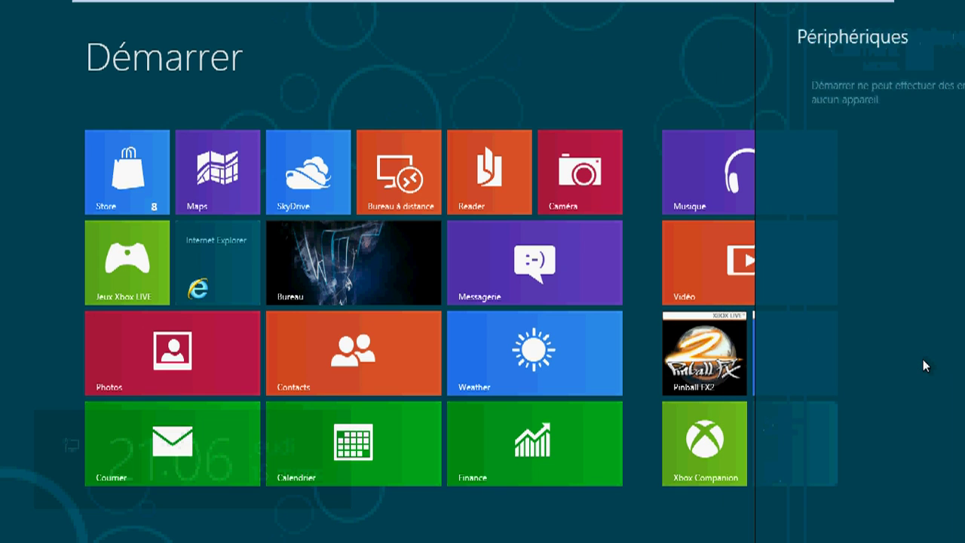
left_click(520, 83)
mouse_move(963, 1)
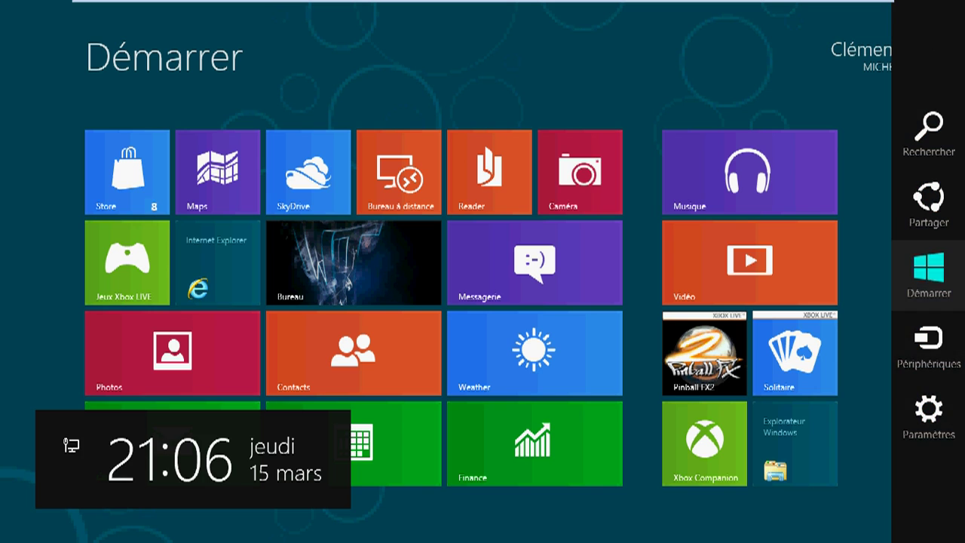
left_click(928, 411)
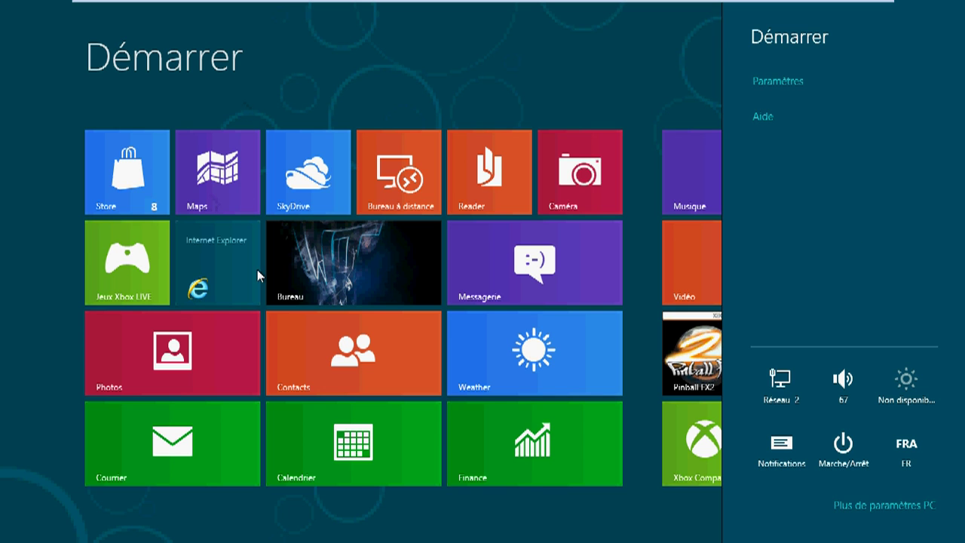
Switch to the desktop and minimize the Musique library window.
left_click(311, 256)
left_click(311, 256)
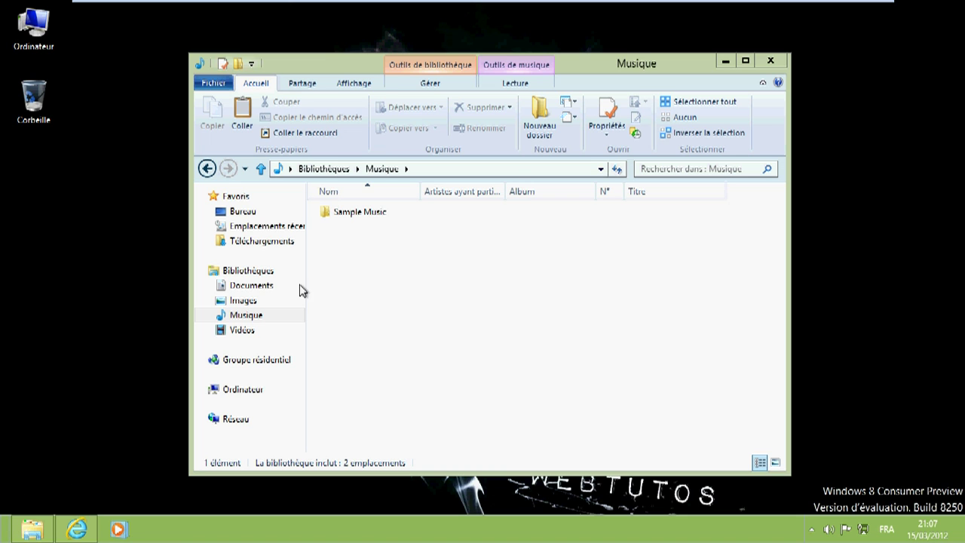
left_click(724, 62)
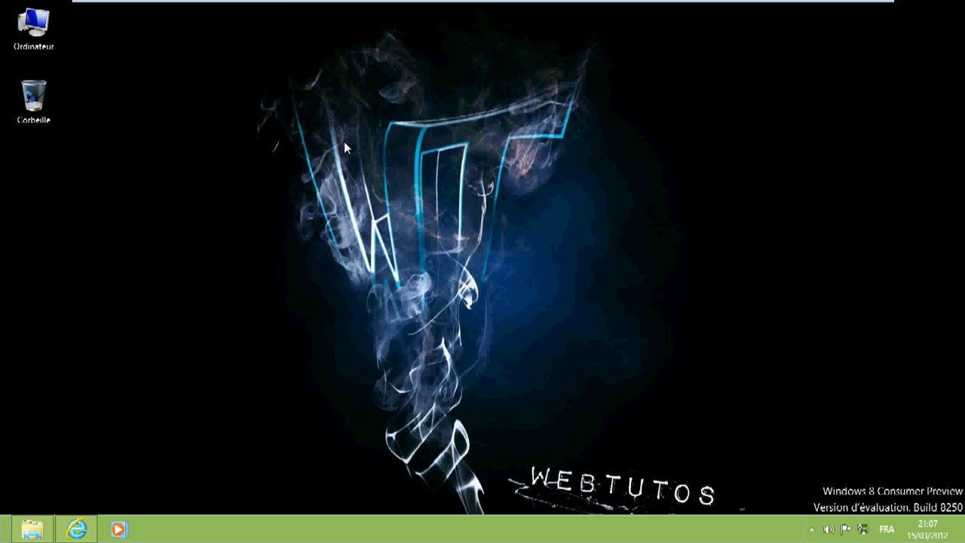
Open the desktop's Paramètres charm, display the Marche/Arrêt choices and dismiss everything without choosing one.
mouse_move(963, 3)
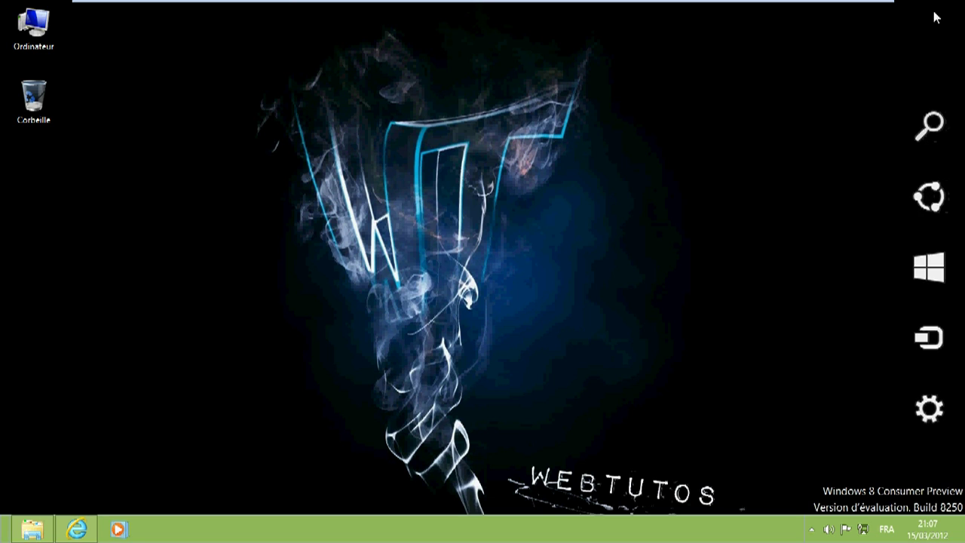
left_click(945, 414)
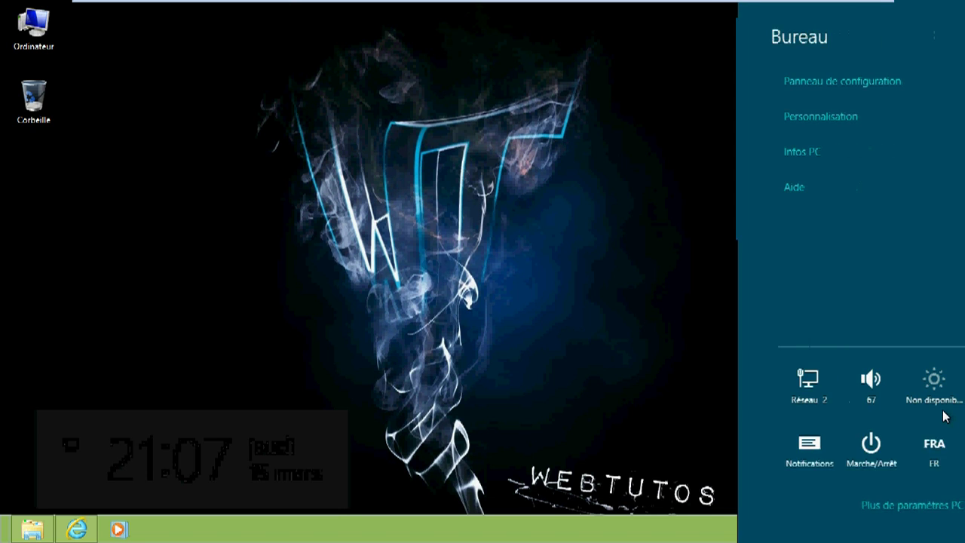
left_click(848, 448)
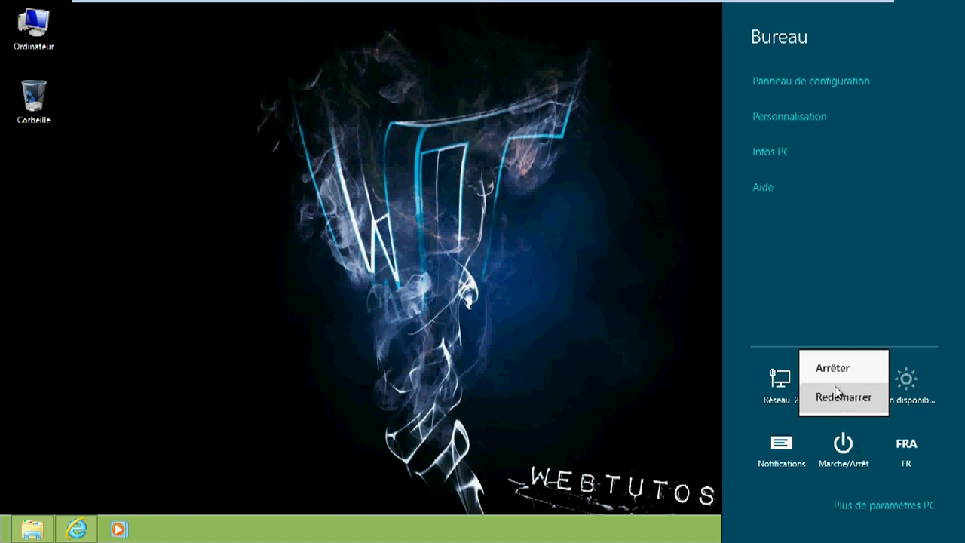
left_click(845, 263)
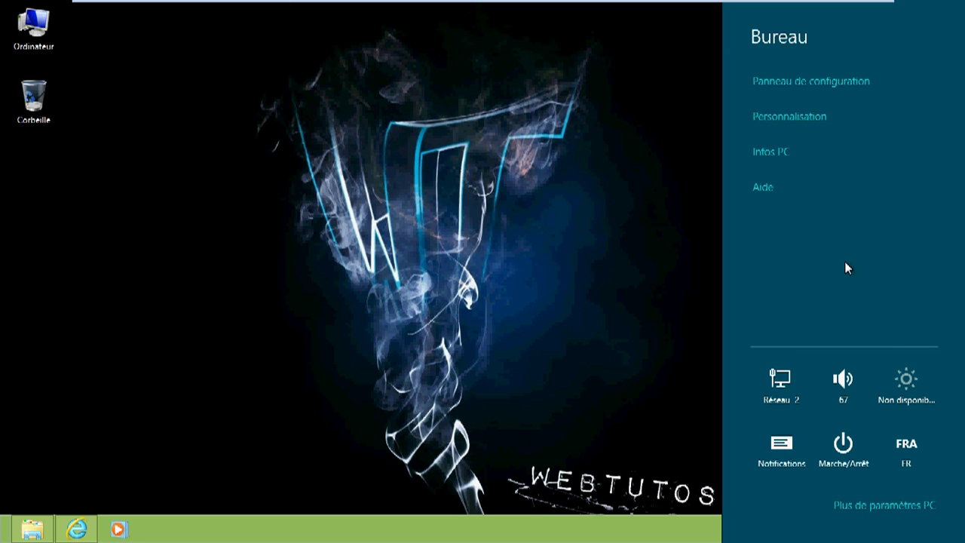
left_click(360, 317)
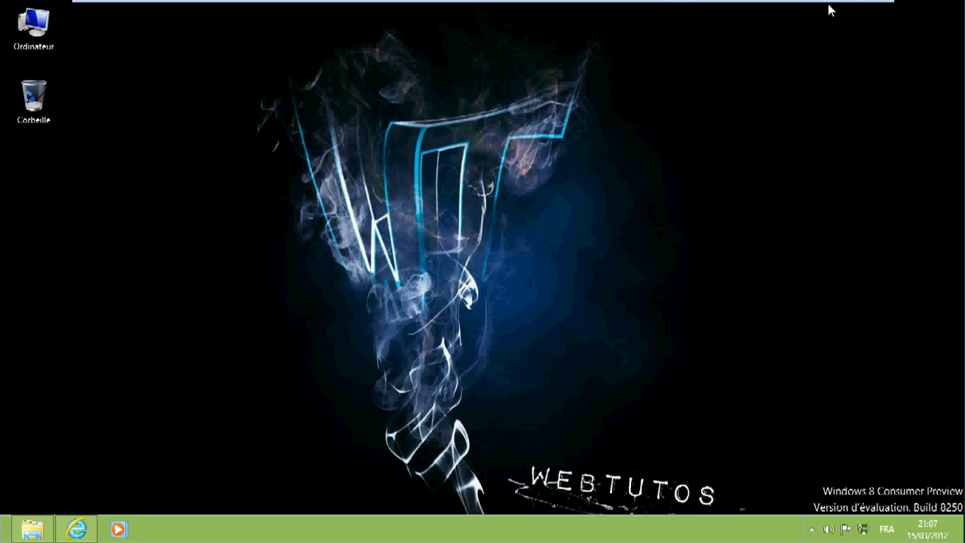
Return to the Start screen, view its own Paramètres options for administration tools and tile information, and go back to the settings overview.
left_click(928, 273)
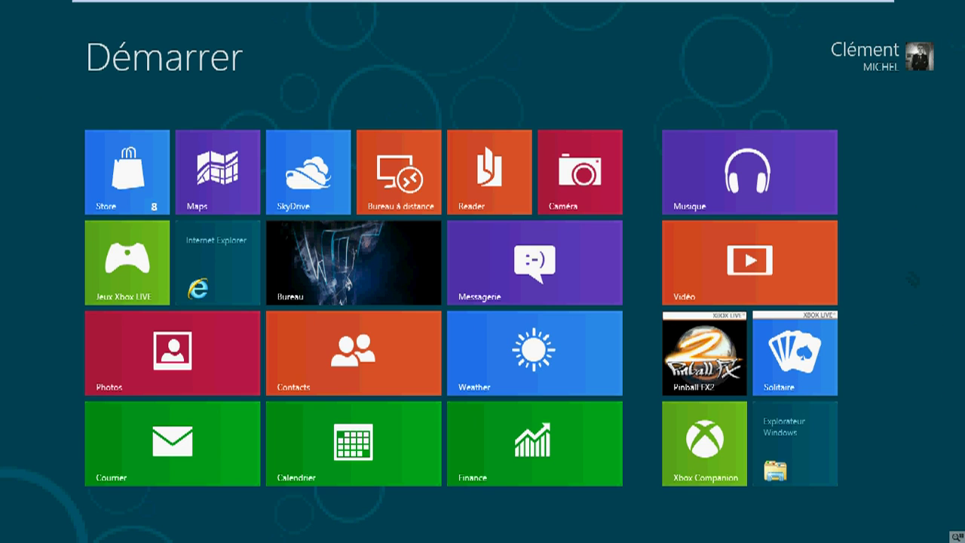
mouse_move(935, 105)
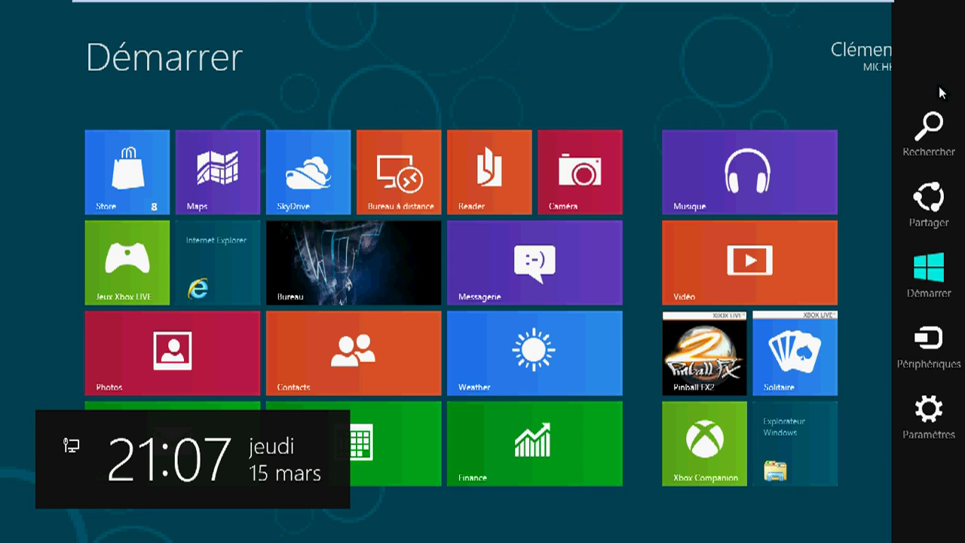
left_click(935, 413)
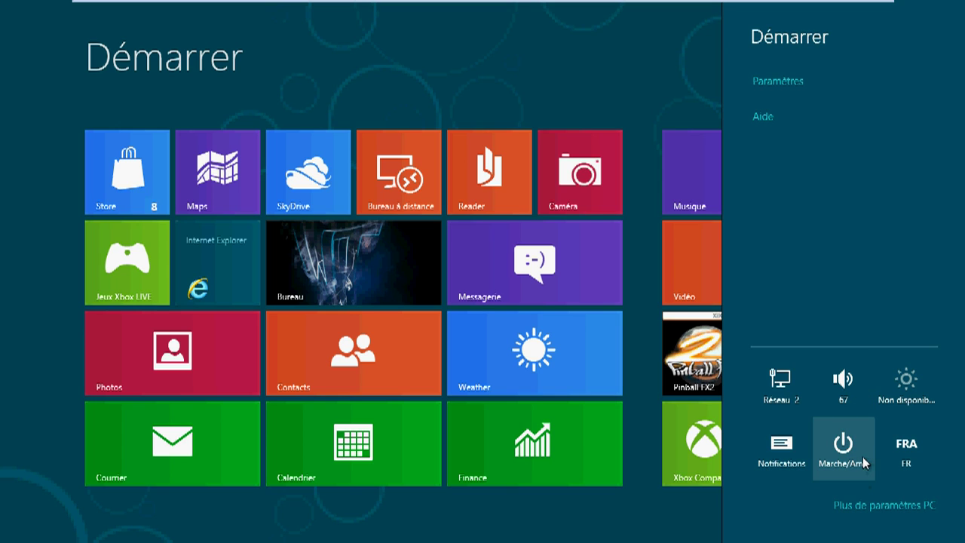
left_click(763, 80)
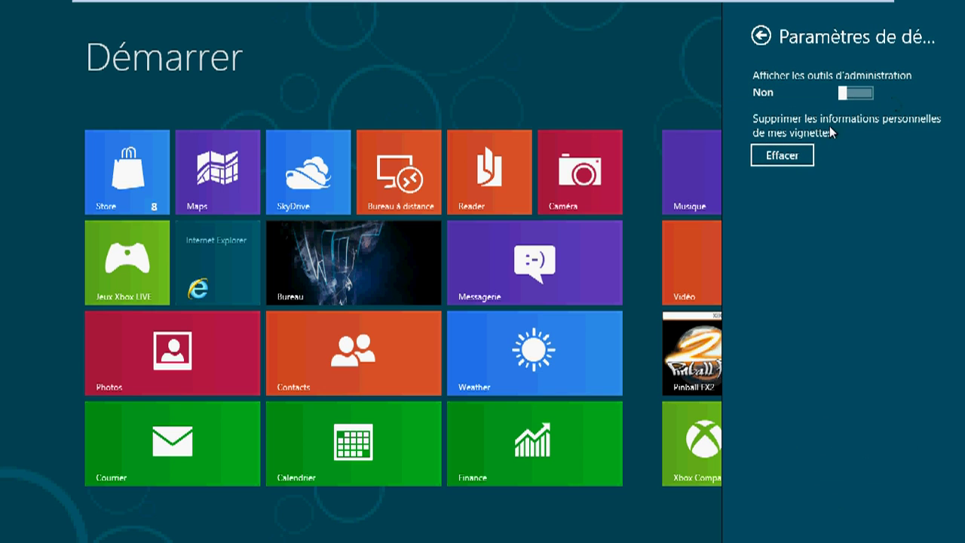
left_click(760, 36)
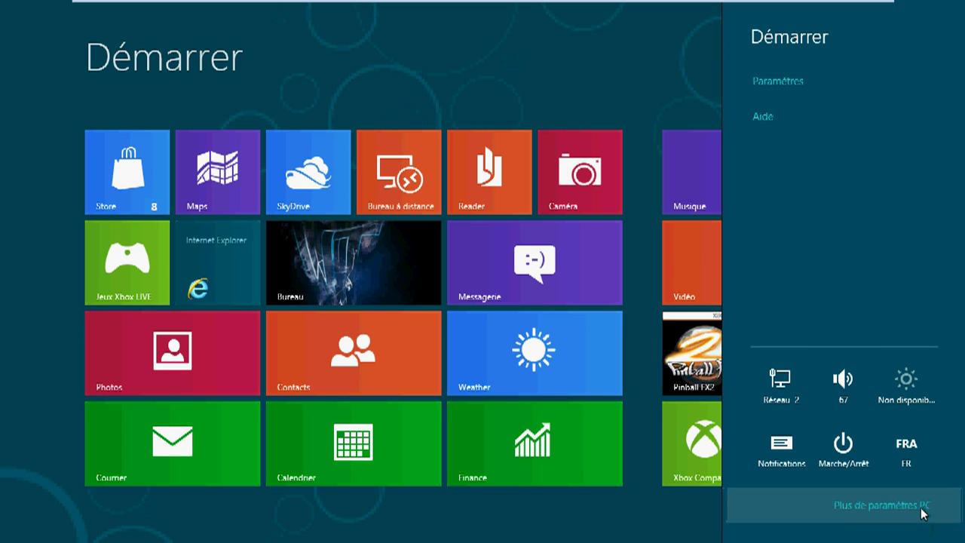
Open Plus de paramètres PC and look through the list of settings categories down to Windows Update.
left_click(886, 505)
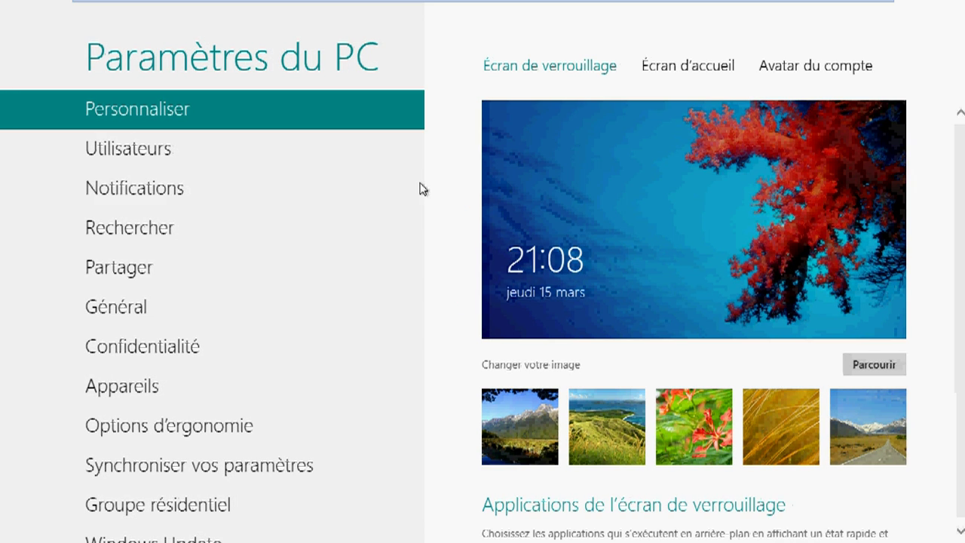
scroll(361, 151, "down", 1)
scroll(362, 150, "down", 1)
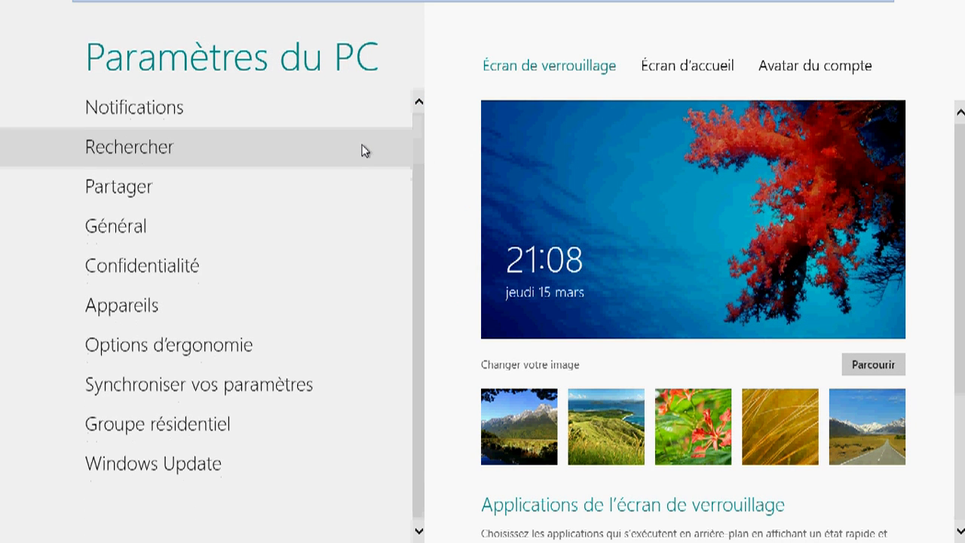
Try several of the suggested lock screen images and set the one of the road leading to snowy mountains.
scroll(351, 135, "up", 2)
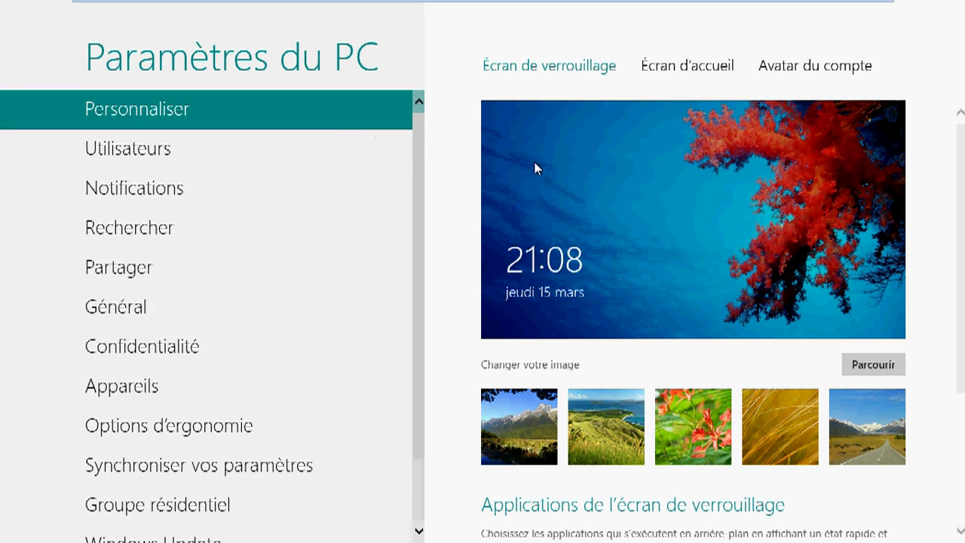
left_click(528, 422)
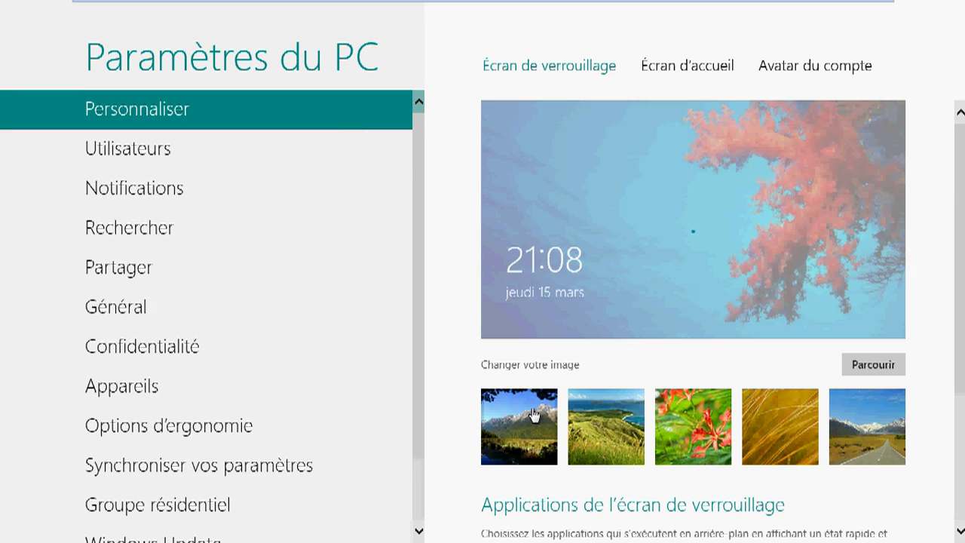
left_click(602, 427)
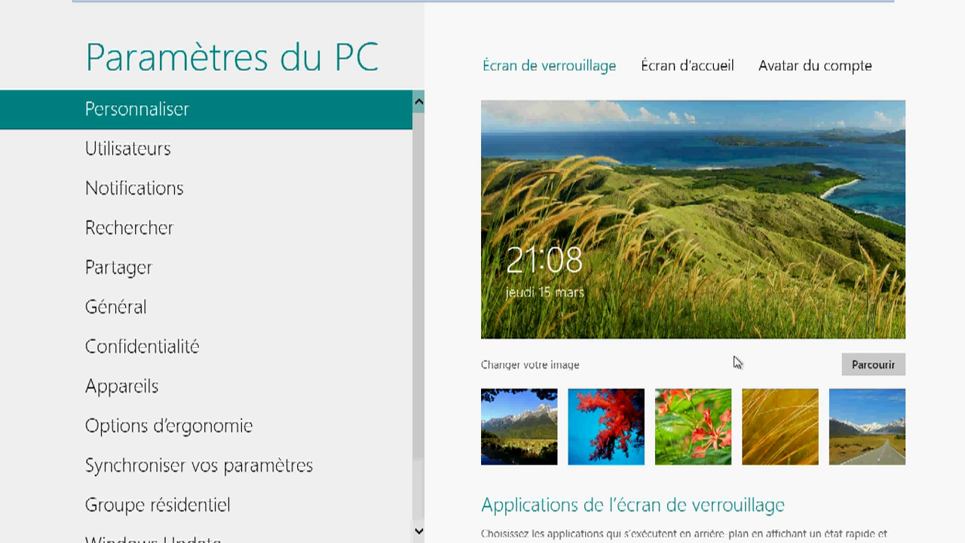
left_click(705, 418)
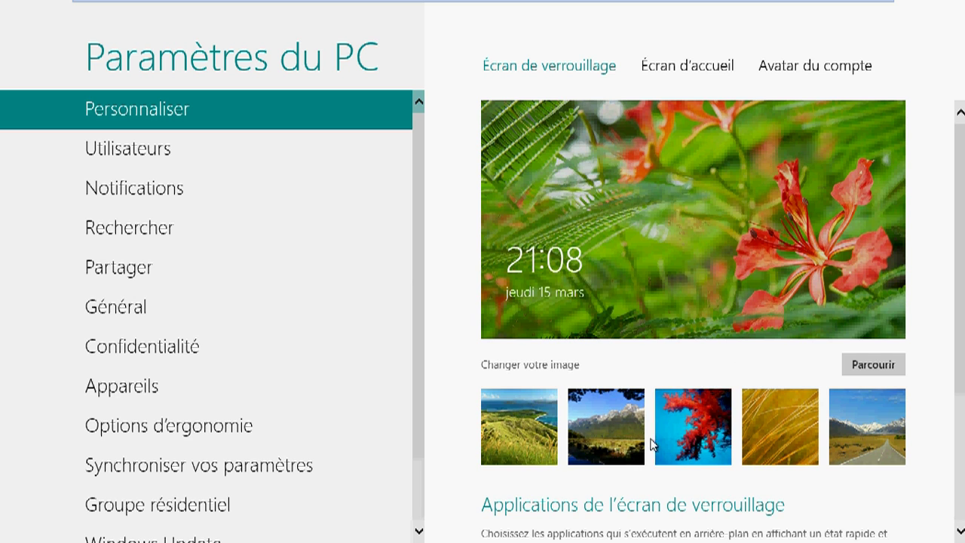
left_click(676, 451)
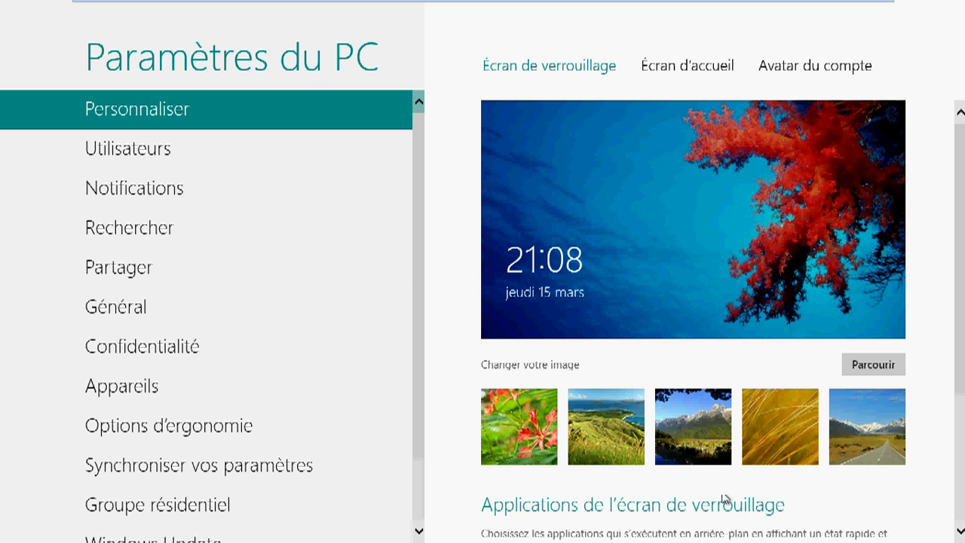
left_click(892, 440)
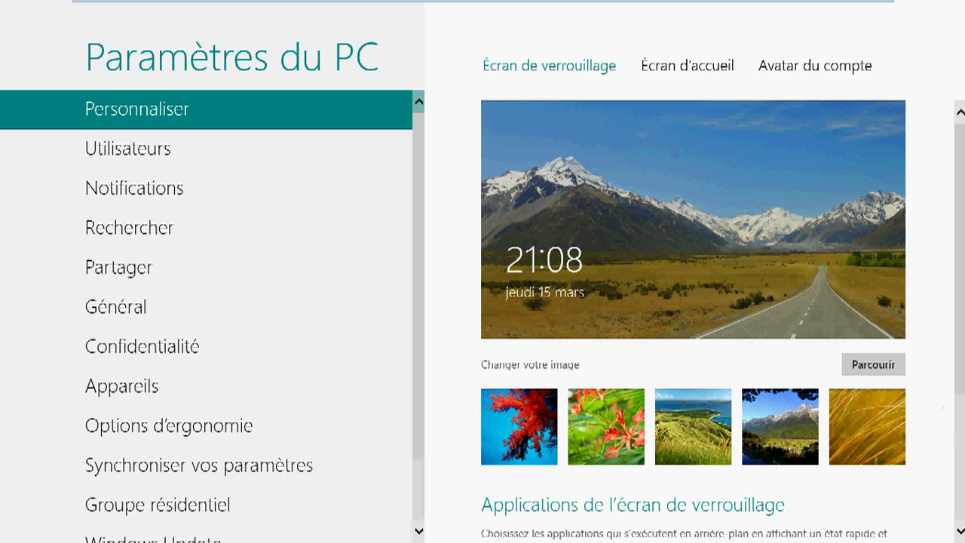
Open the Écran d'accueil personalization and try several background colours, ending on brown.
left_click(681, 68)
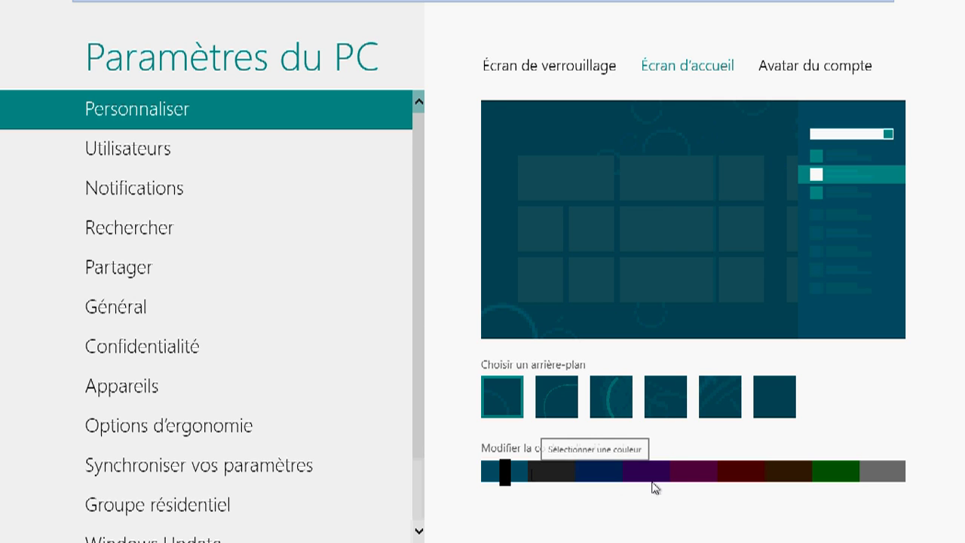
left_click(685, 478)
left_click(825, 475)
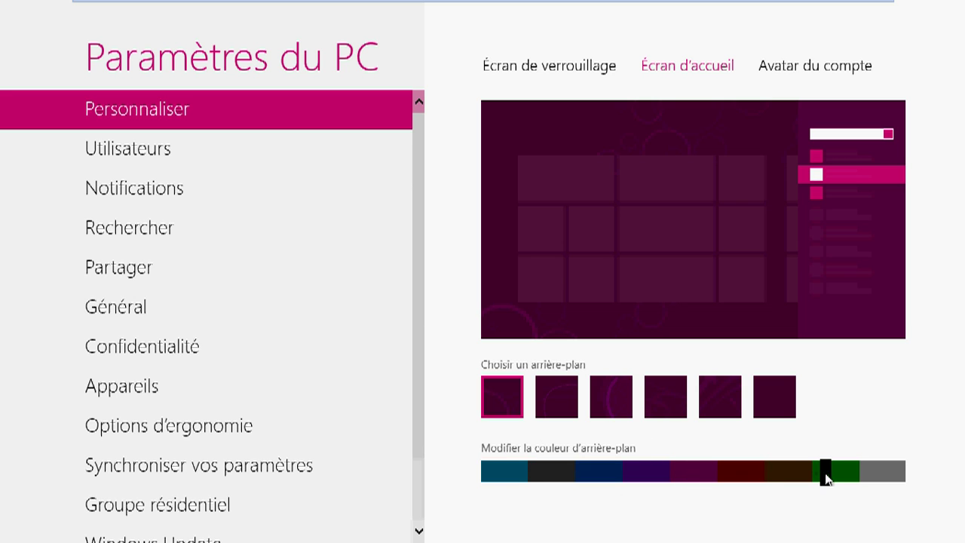
left_click(740, 475)
left_click(780, 475)
left_click_drag(780, 478, 784, 479)
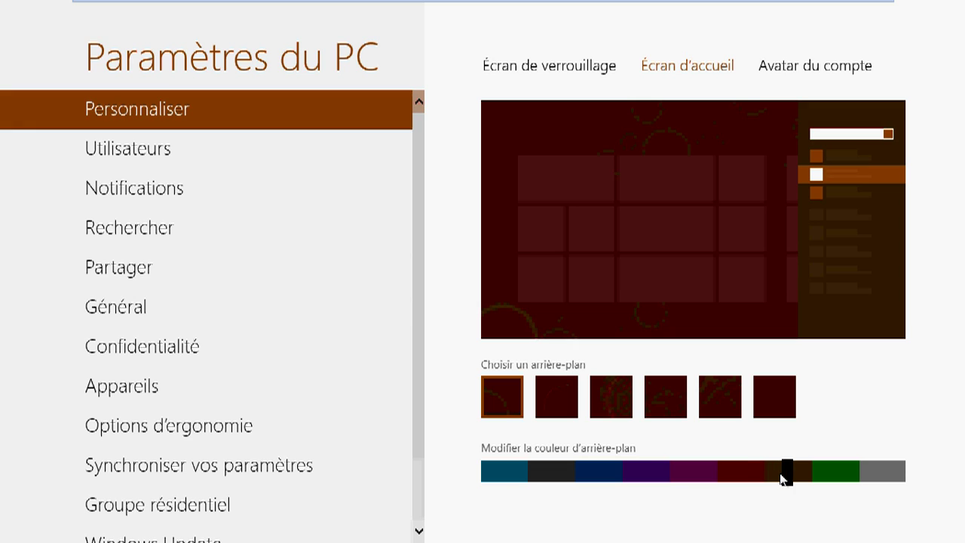
Try the different Start screen background patterns and choose the second one.
left_click(607, 404)
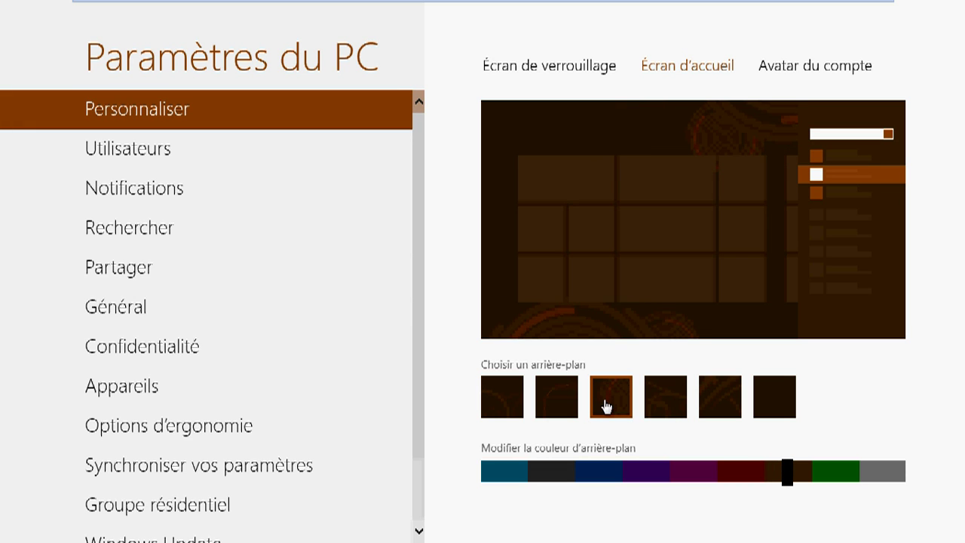
left_click(571, 406)
left_click(663, 405)
left_click(720, 406)
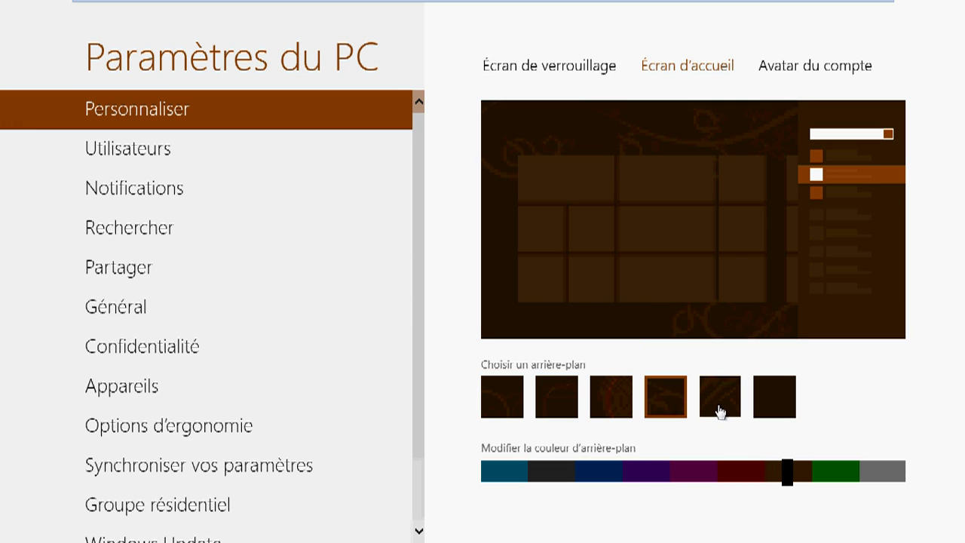
left_click(767, 405)
left_click(510, 399)
left_click(555, 403)
left_click(614, 406)
left_click(565, 405)
Try other background colours for the Start screen and return to brown.
left_click(737, 472)
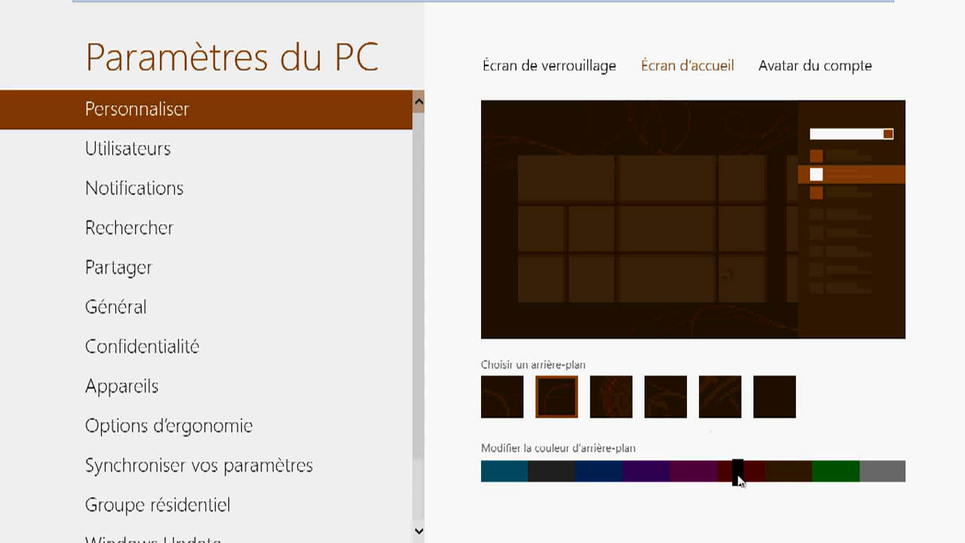
left_click(704, 476)
left_click_drag(648, 474, 779, 486)
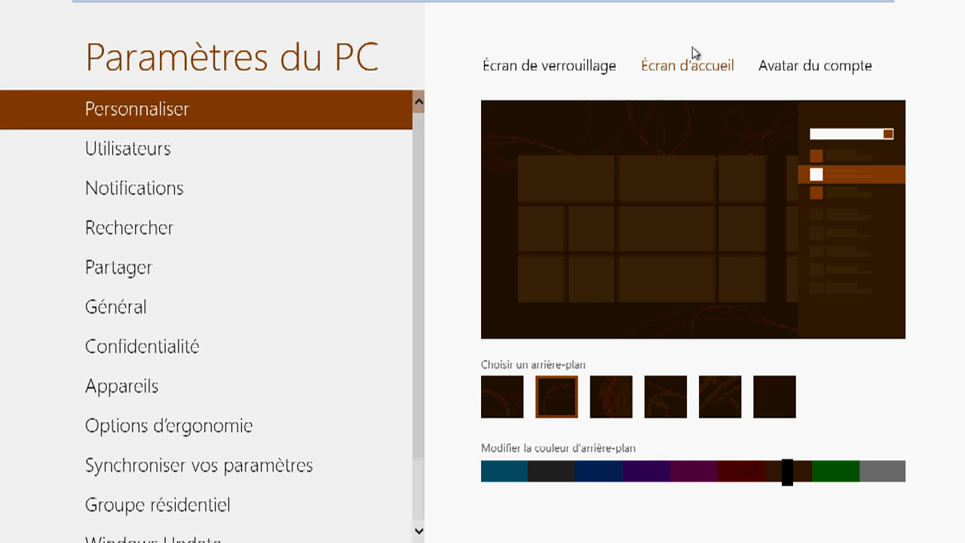
View the Avatar du compte and Écran de verrouillage pages, and return to the Start screen.
left_click(789, 73)
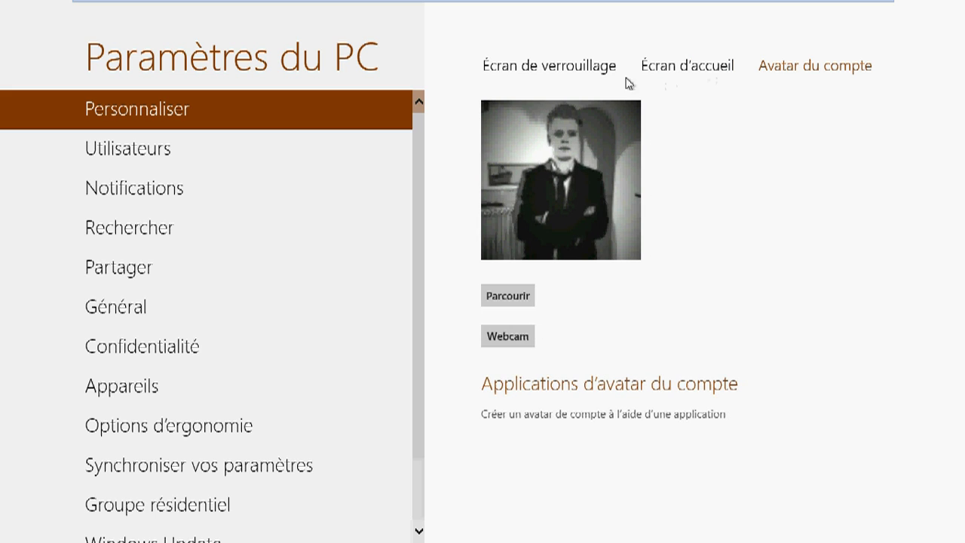
left_click(521, 74)
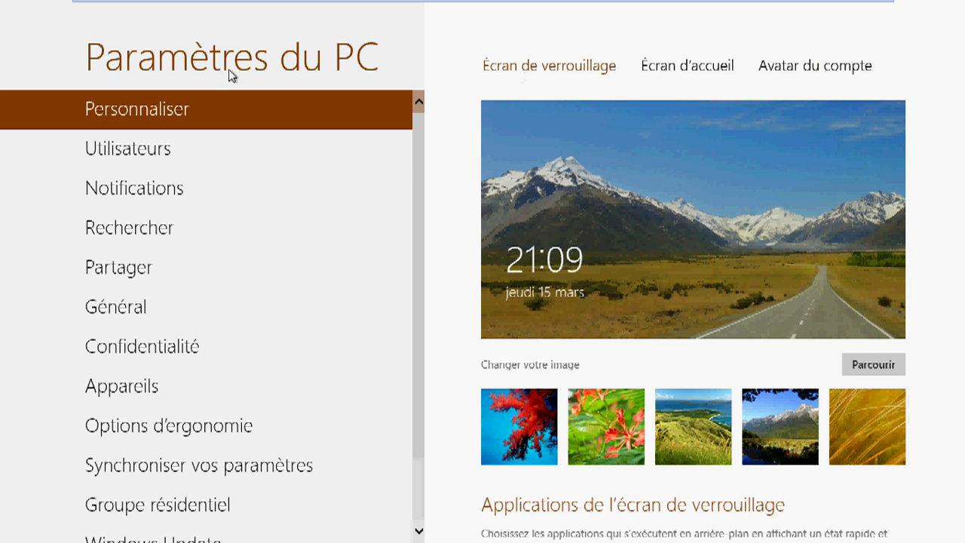
key("super")
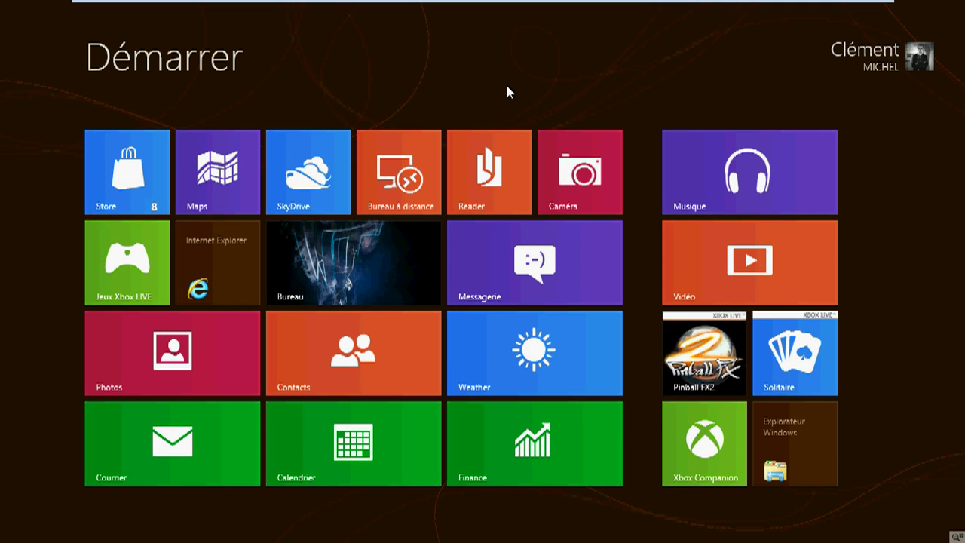
Switch between the Start screen and the last app, open the Bureau, and come back to the Start screen.
key("super")
key("super")
left_click(442, 245)
key("super")
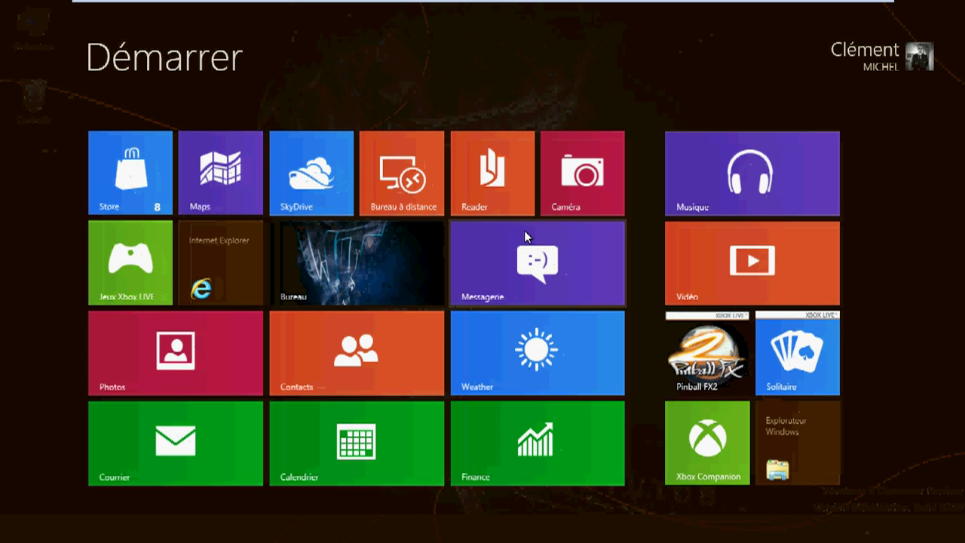
Open the Start screen's Paramètres charm, view its administration tools and tile options, and go back to the overview.
mouse_move(964, 2)
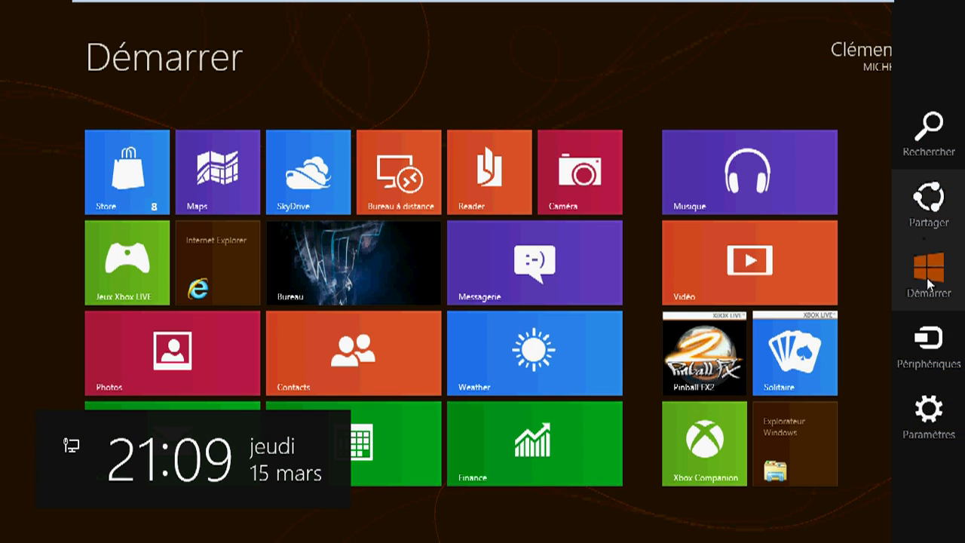
left_click(928, 413)
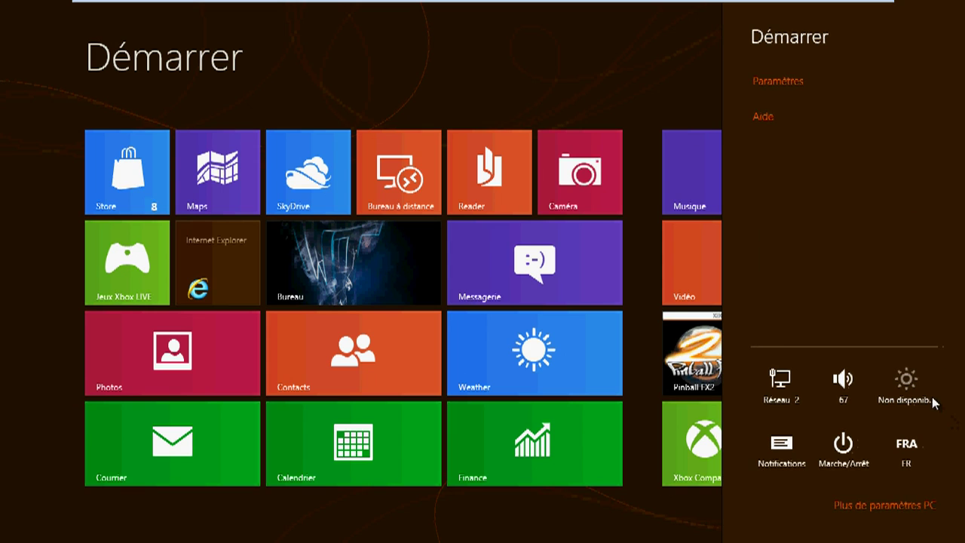
left_click(797, 82)
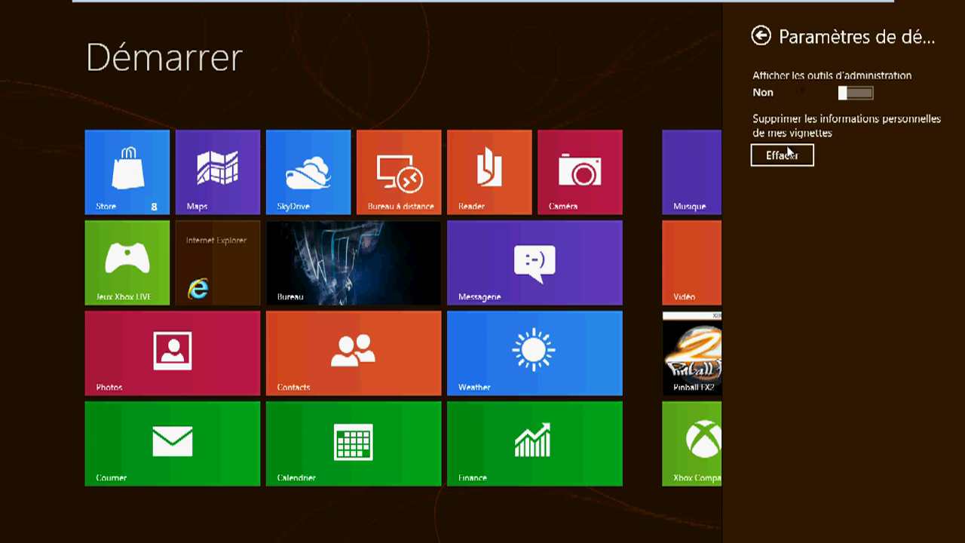
left_click(760, 36)
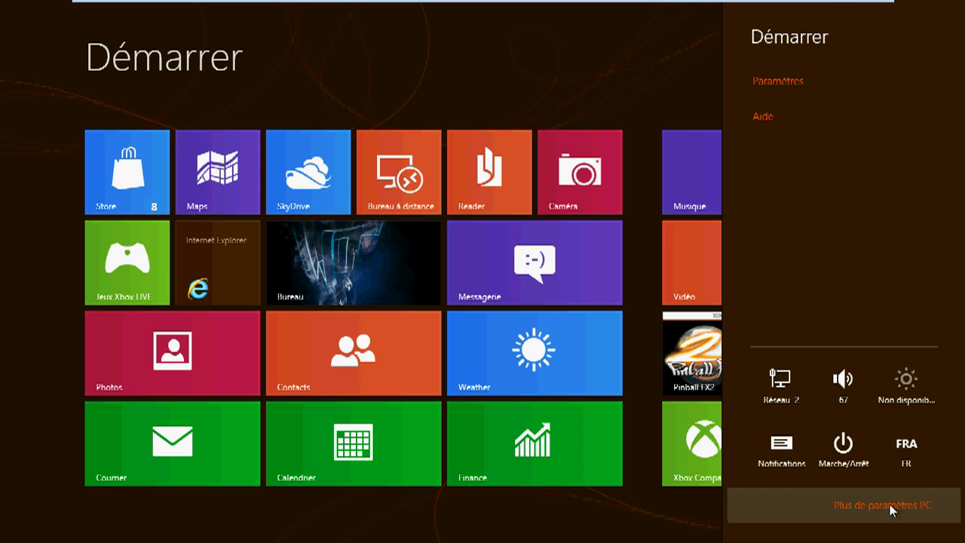
Open Plus de paramètres PC and view the account and sign-in options under Utilisateurs.
left_click(890, 511)
left_click(184, 168)
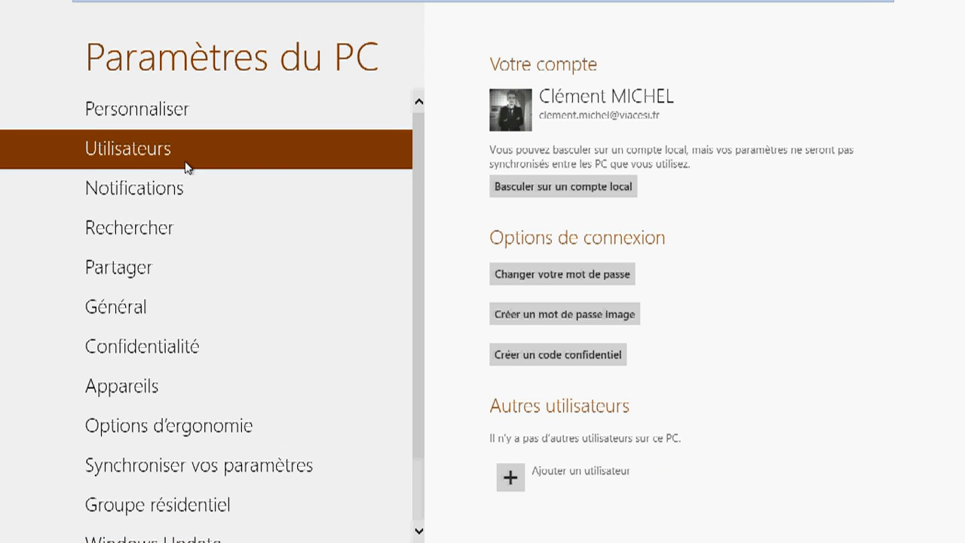
scroll(188, 157, "down", 2)
scroll(188, 157, "up", 2)
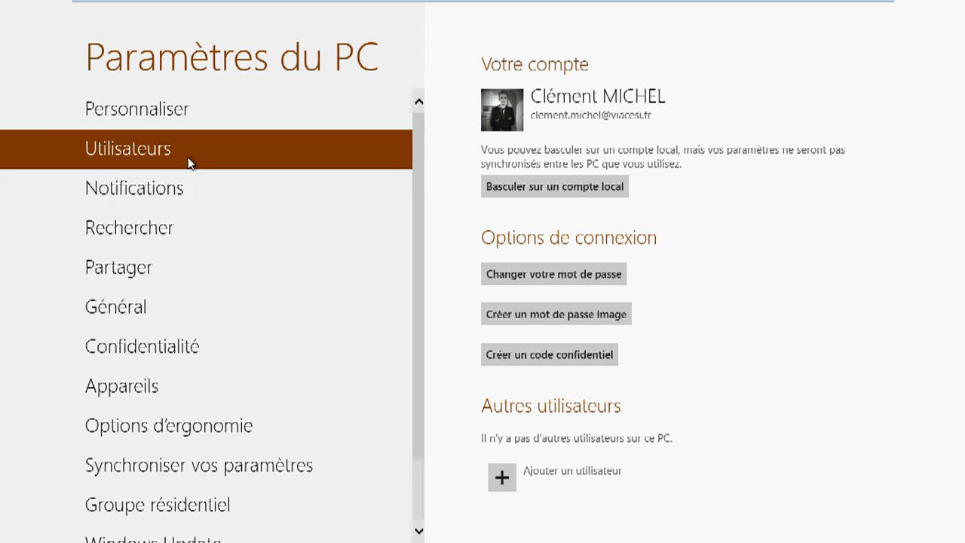
Look through the Notifications, Rechercher, Partager, Général and Confidentialité settings pages.
left_click(189, 189)
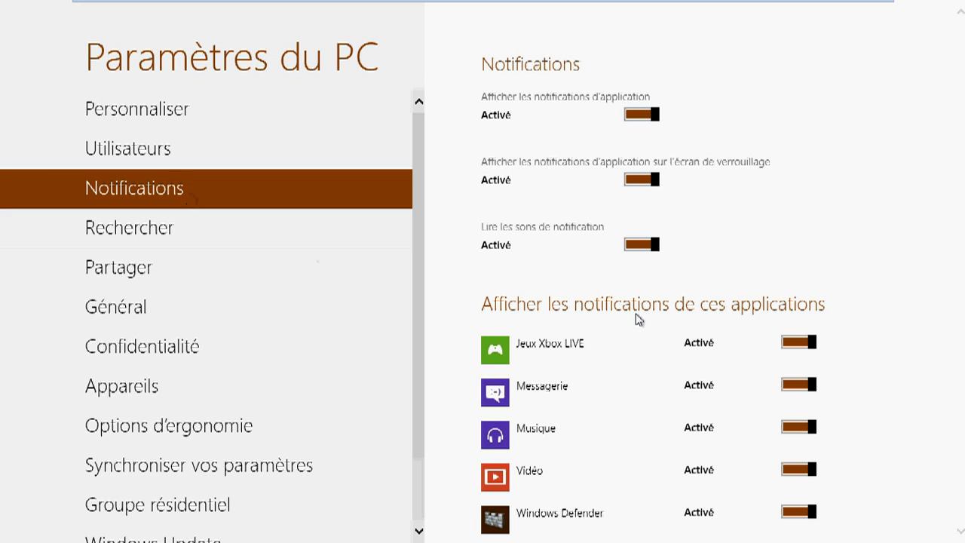
scroll(638, 320, "down", 3)
left_click(326, 219)
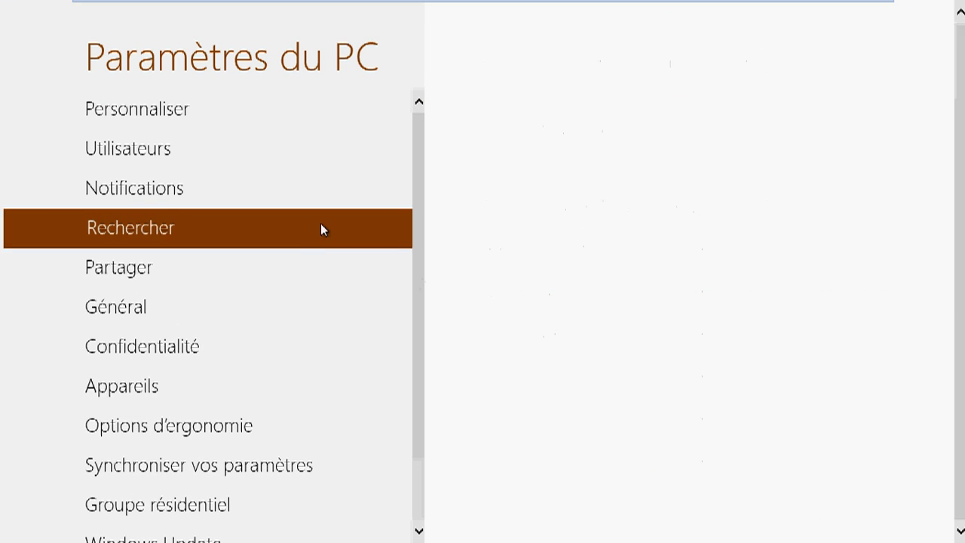
left_click(288, 269)
left_click(273, 301)
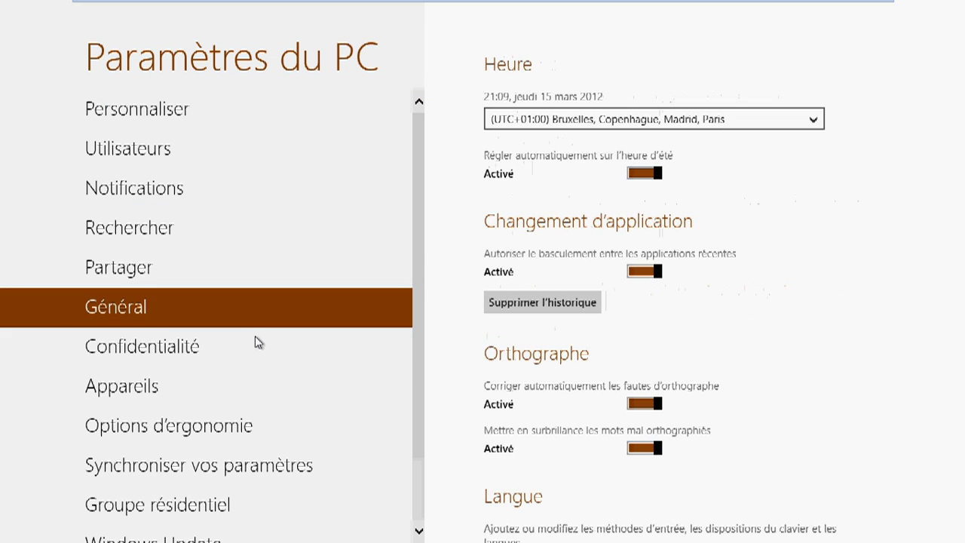
left_click(256, 341)
scroll(254, 343, "down", 1)
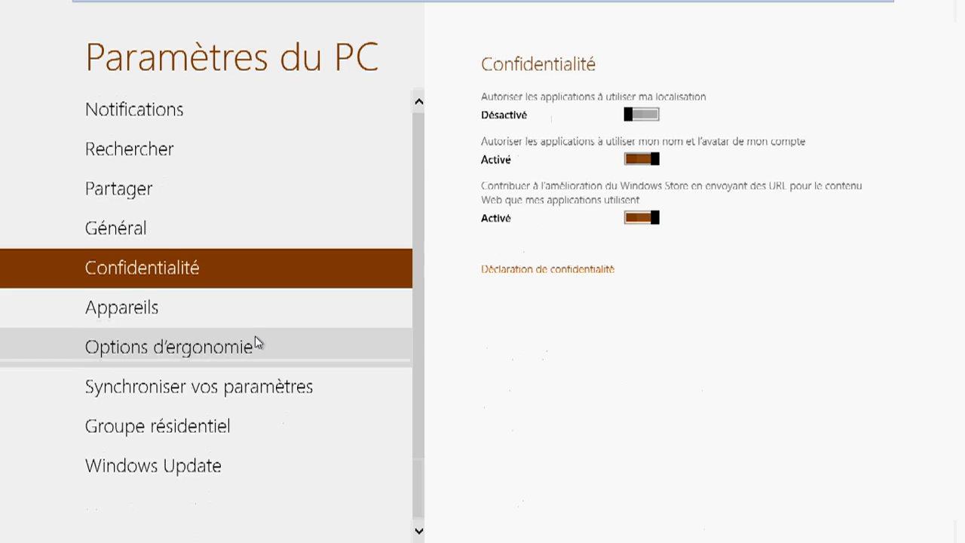
Open the Windows Update page and view the details of the planned important updates.
left_click(163, 465)
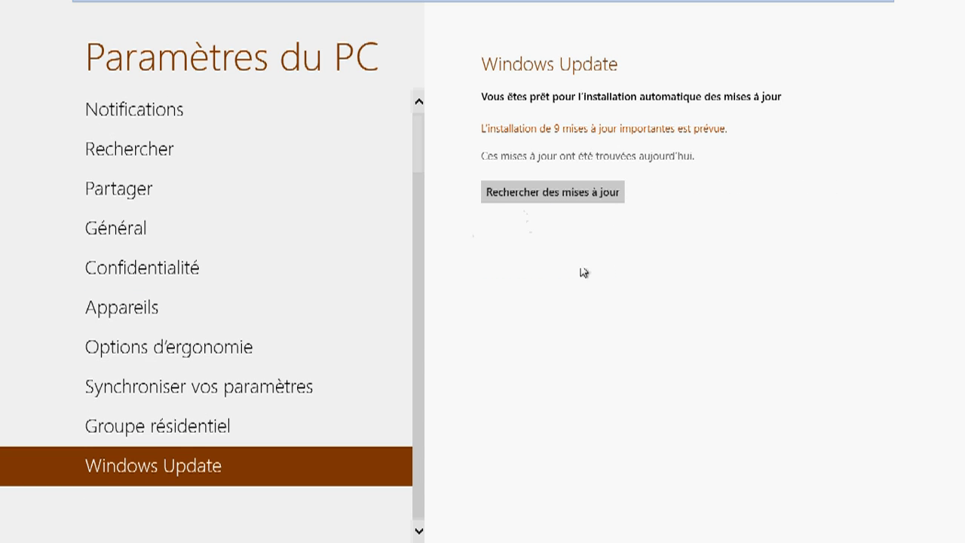
left_click(516, 130)
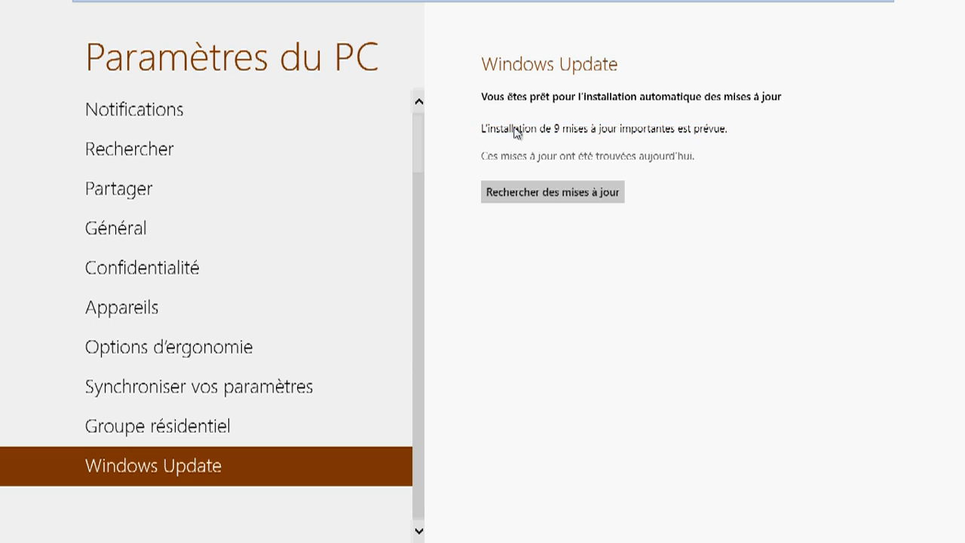
left_click(953, 359)
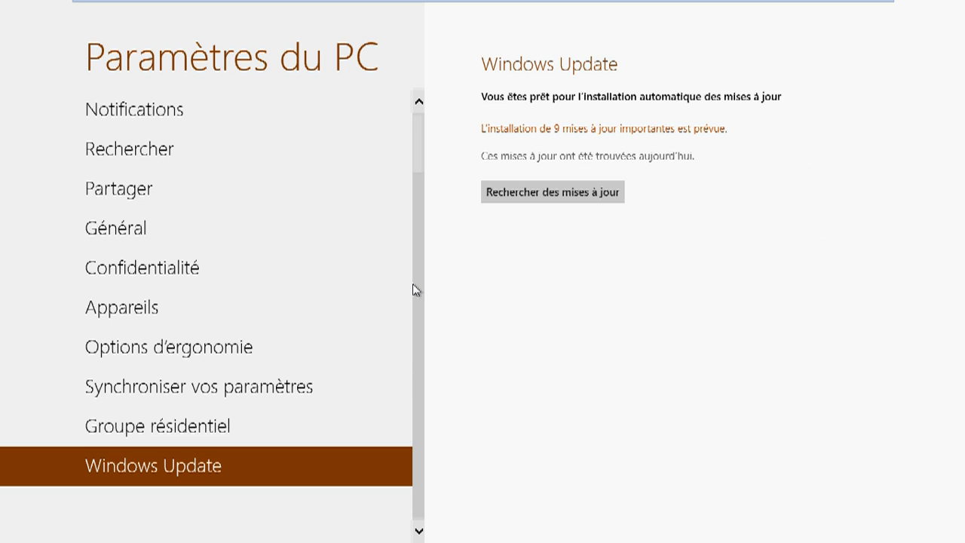
Return to the desktop through the Start screen and open the Gestionnaire des tâches from the taskbar.
key("super")
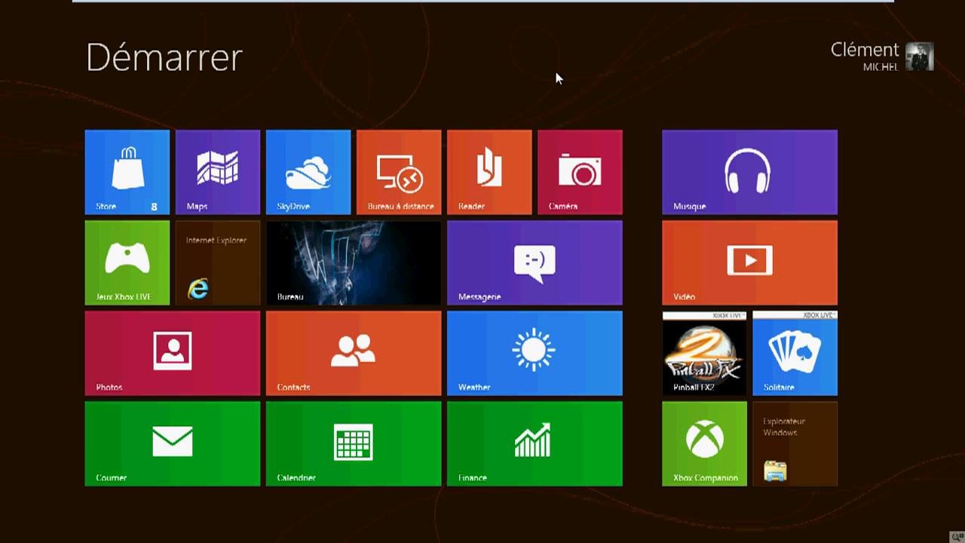
key("super")
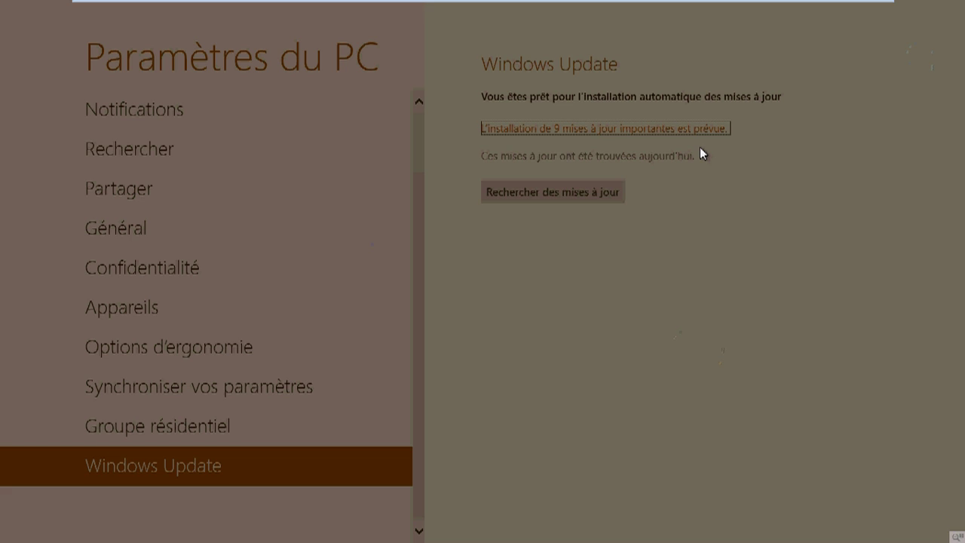
key("super")
left_click(305, 244)
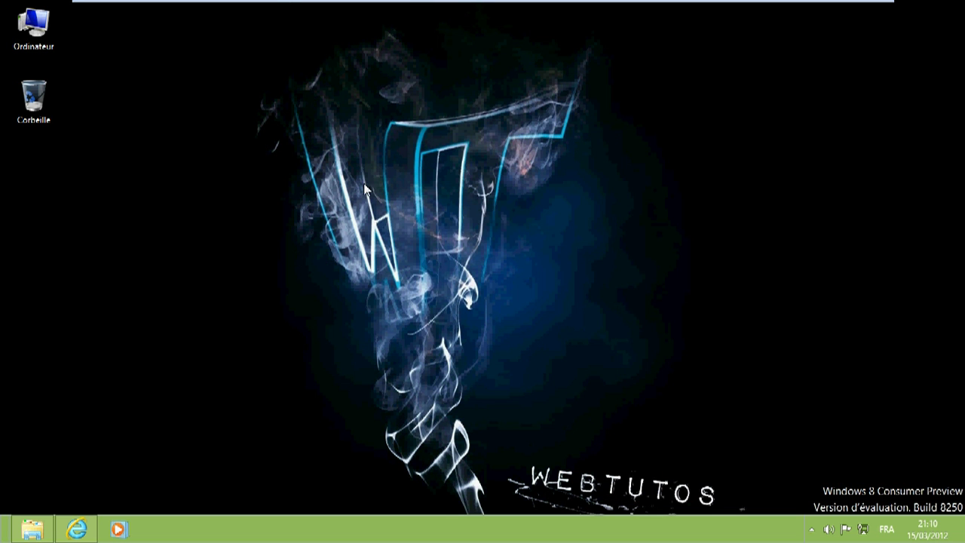
right_click(412, 522)
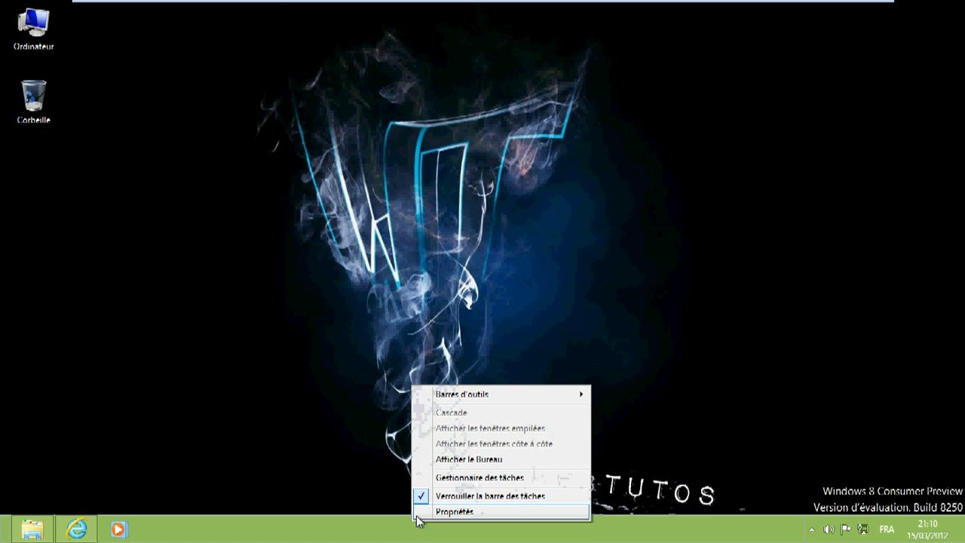
left_click(451, 479)
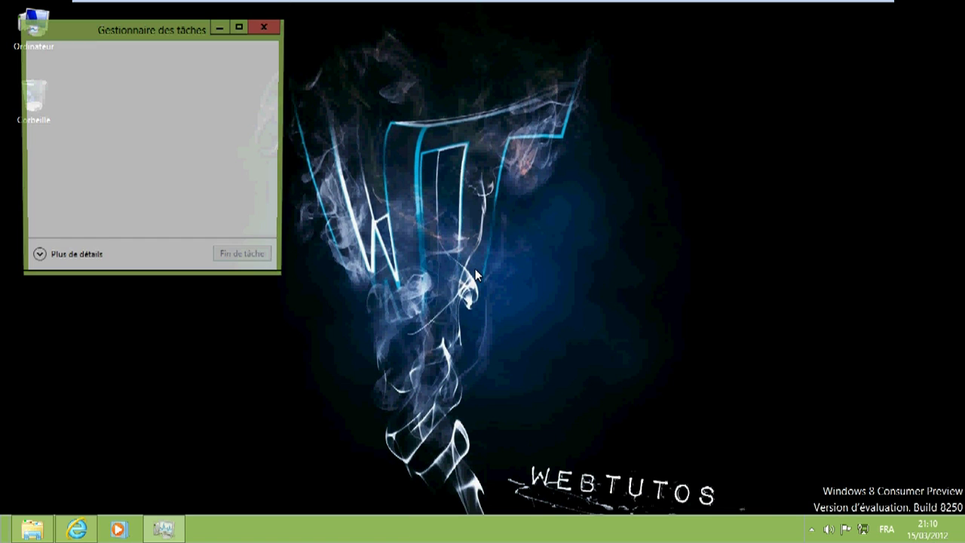
Close the Gestionnaire des tâches, reopen it from the taskbar, and expand it to the detailed view.
left_click_drag(133, 30, 306, 58)
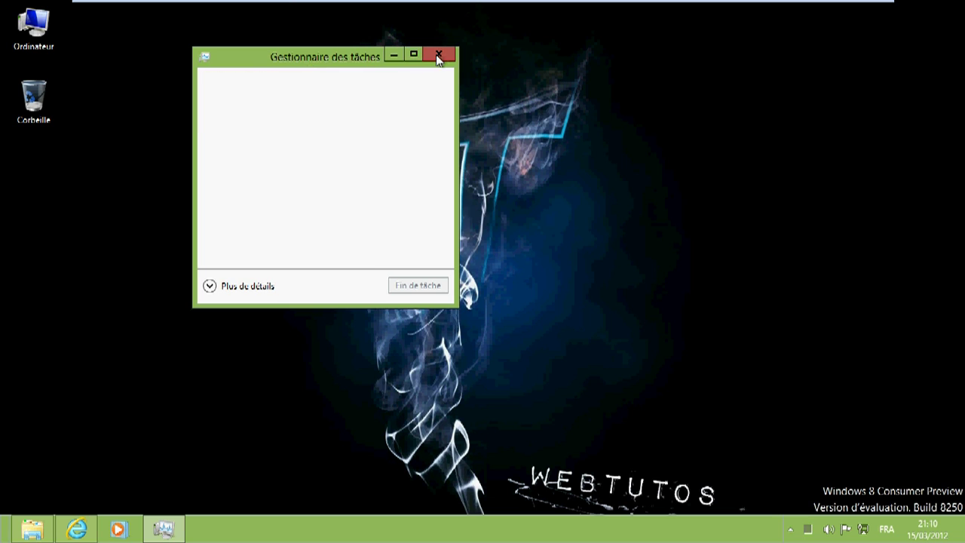
left_click(438, 55)
right_click(447, 528)
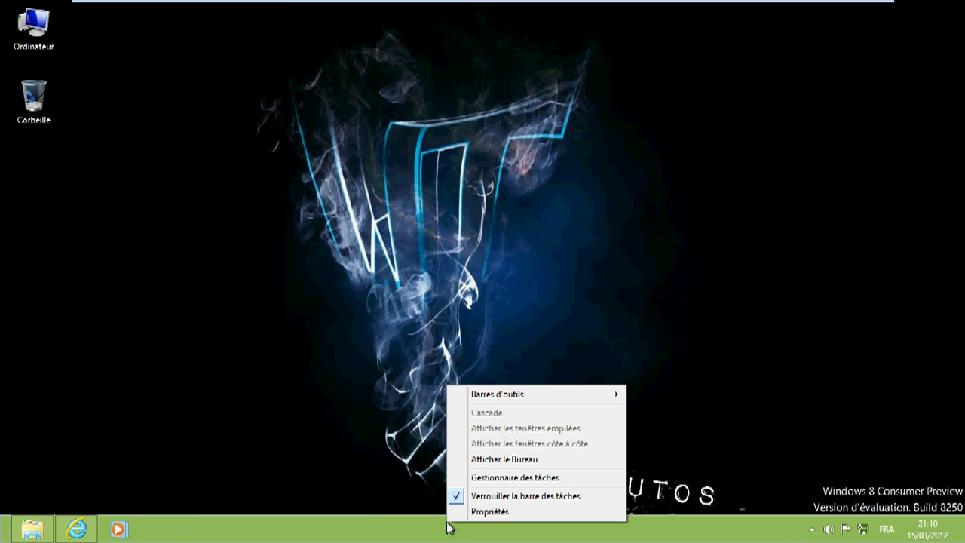
left_click(499, 482)
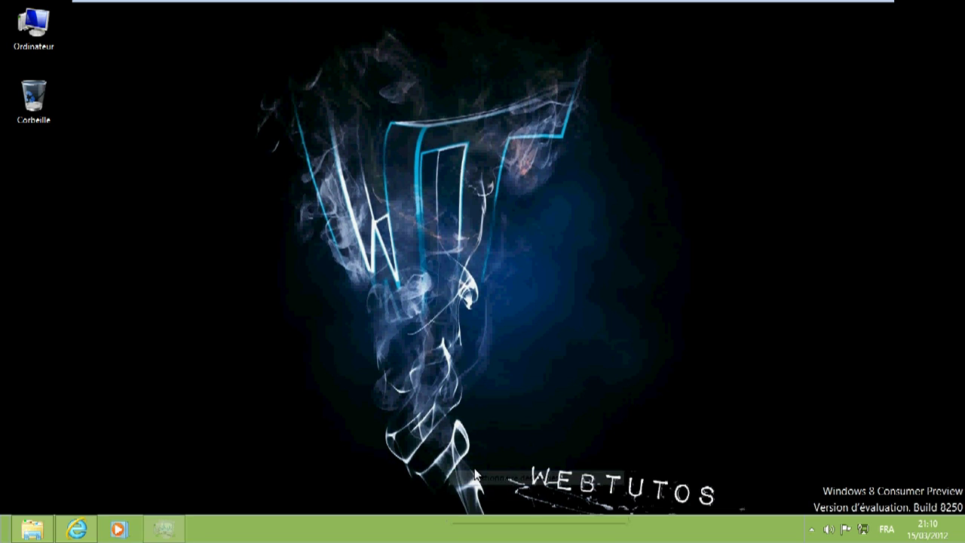
left_click(274, 293)
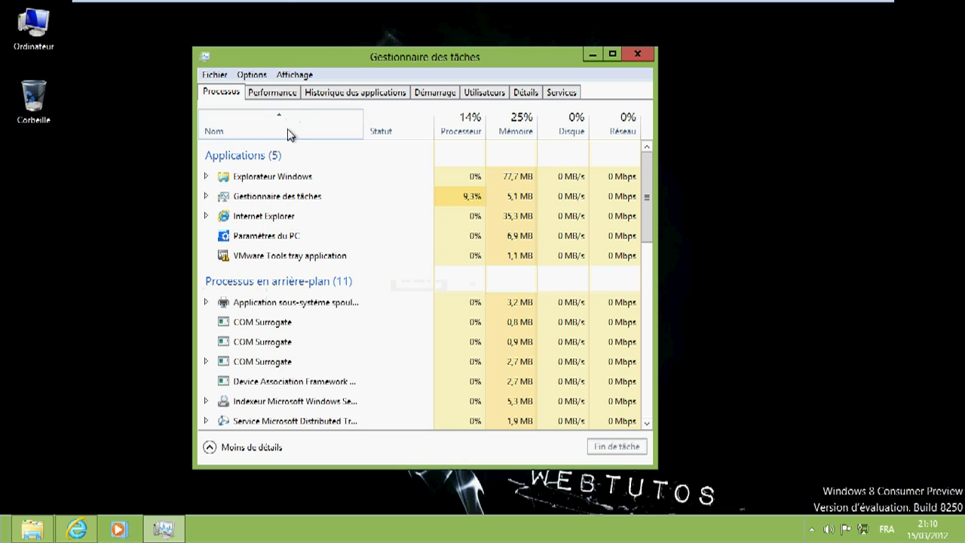
View the Processus and Performance pages of the Gestionnaire des tâches, and maximize the window on the processor graph.
left_click(272, 93)
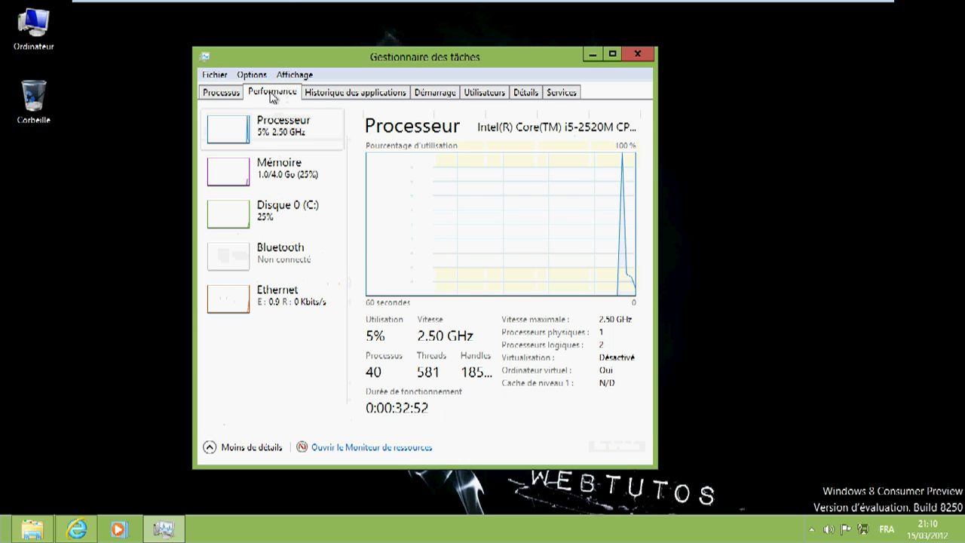
left_click(238, 96)
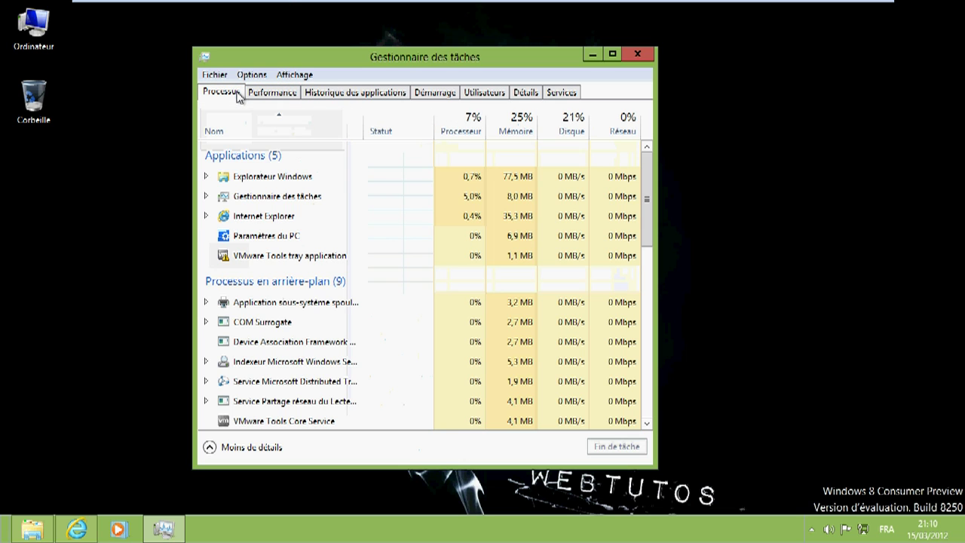
left_click(264, 94)
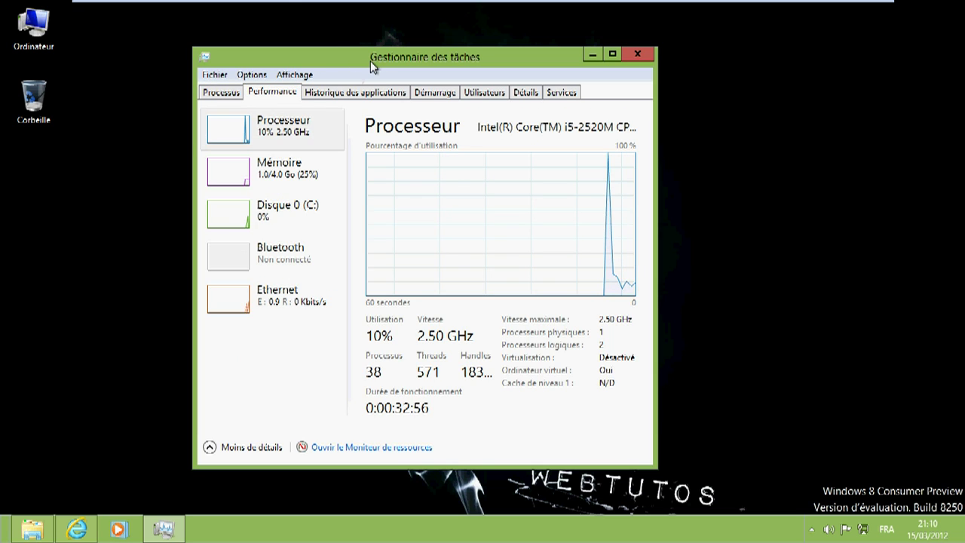
left_click_drag(370, 60, 415, 52)
double_click(415, 52)
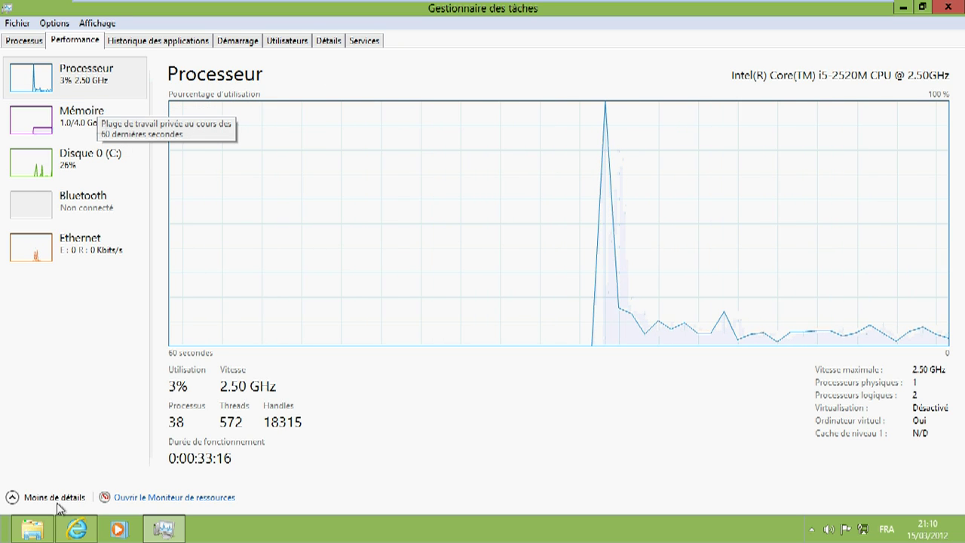
Bring up and close the open Internet Explorer and Musique library windows, returning to the Gestionnaire des tâches.
left_click(77, 529)
left_click(955, 13)
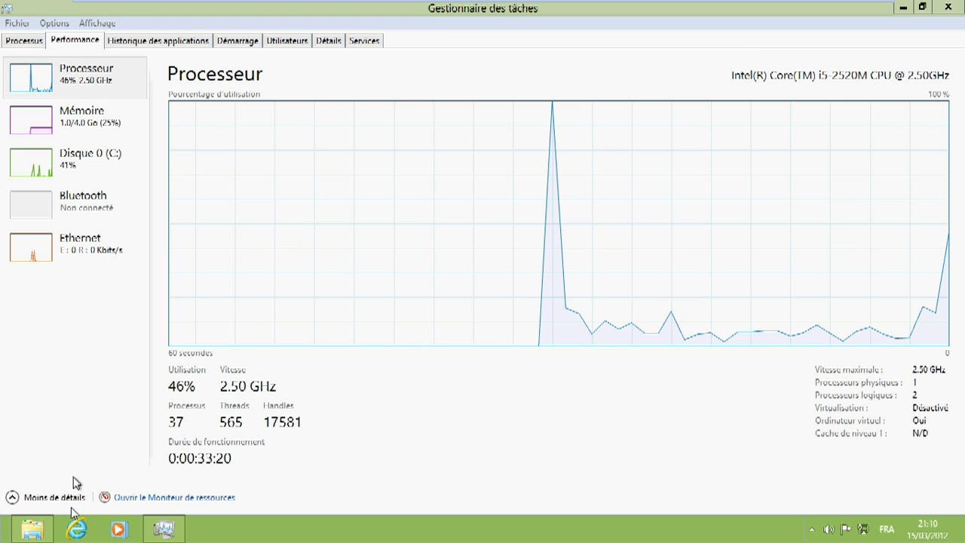
left_click(31, 528)
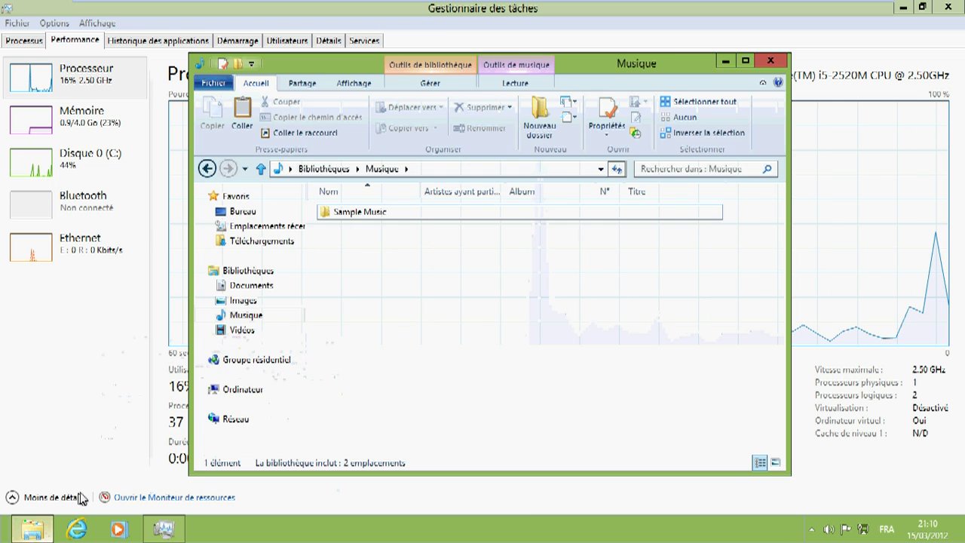
left_click(767, 63)
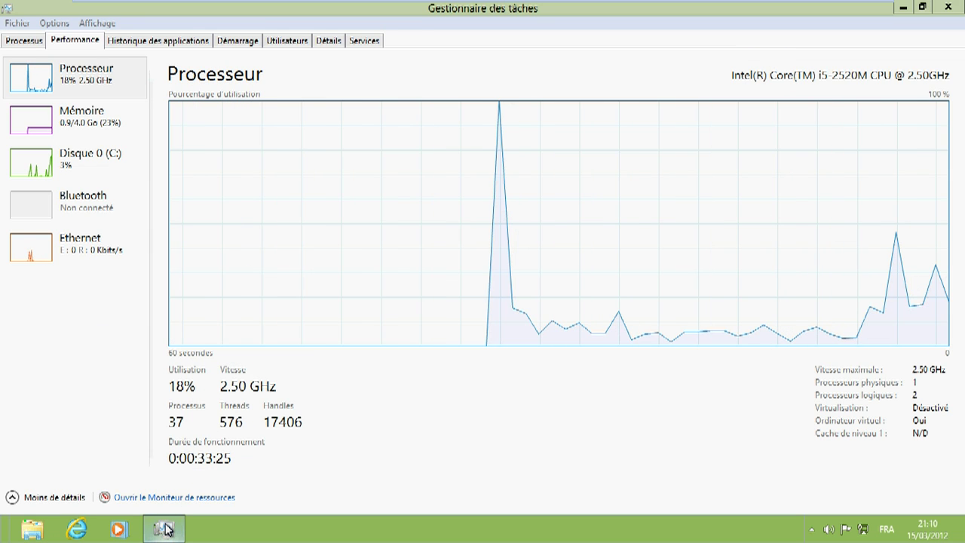
left_click(81, 340)
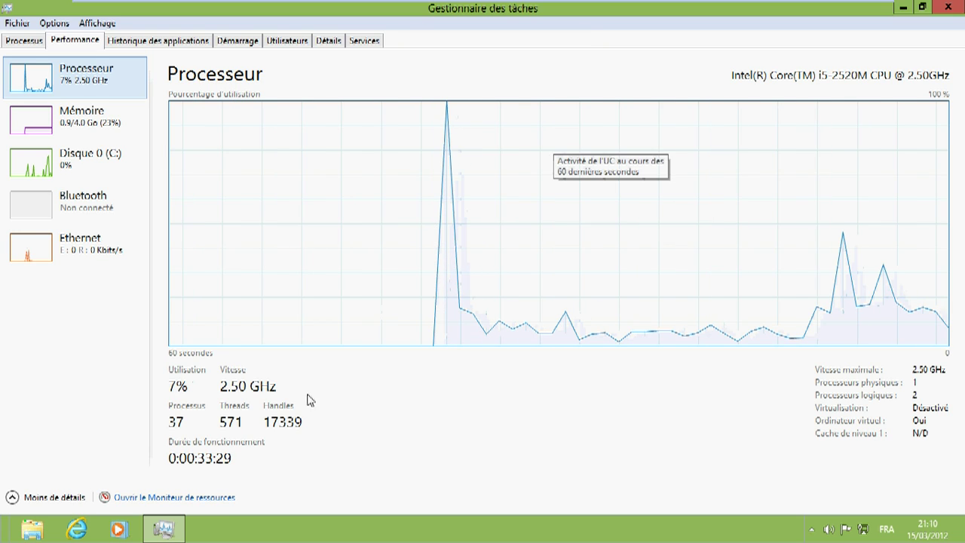
From the Start screen, close the background apps in the app switcher, including SkyDrive and Store, and return to the desktop.
key("super")
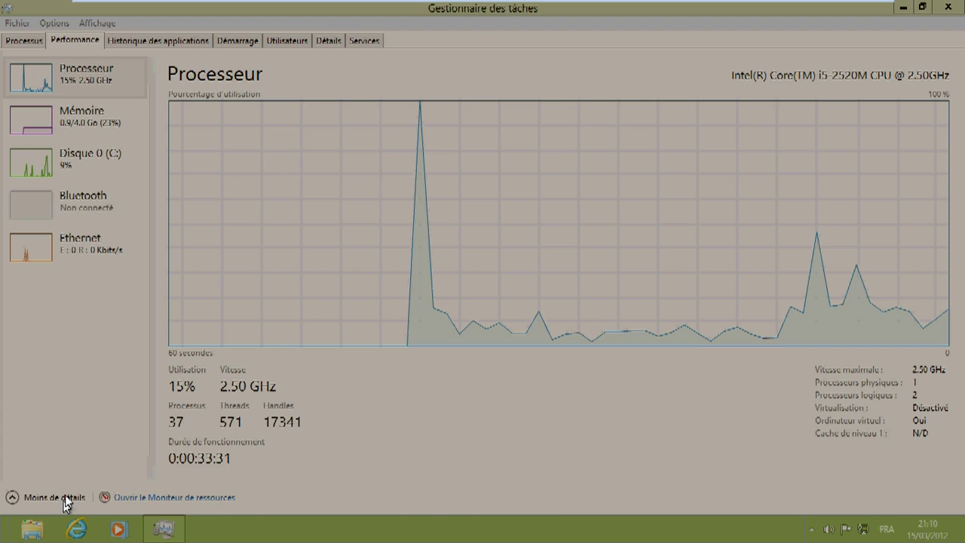
right_click(34, 111)
left_click(76, 115)
right_click(52, 123)
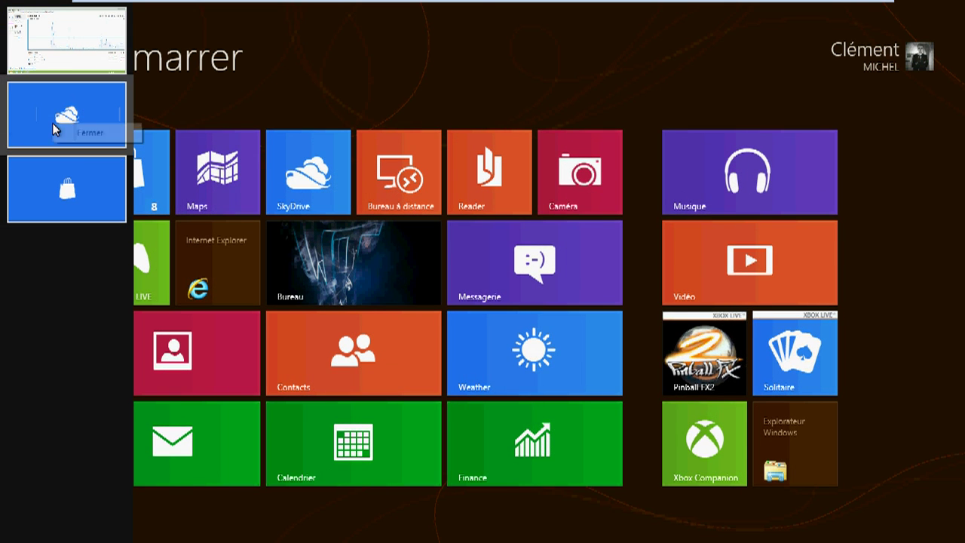
left_click(90, 134)
right_click(69, 136)
left_click(77, 139)
left_click(75, 58)
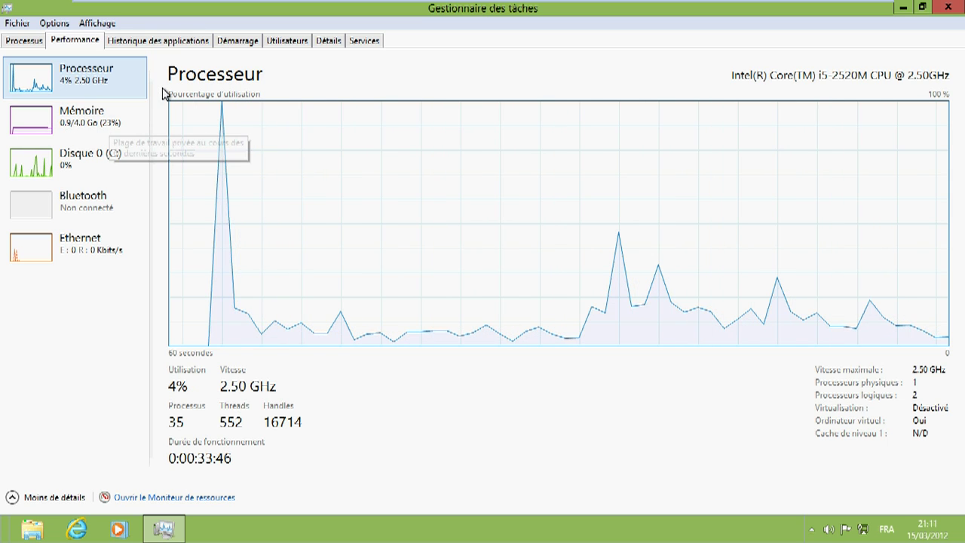
Examine the Mémoire usage graph while switching to the Start screen and back, and close the Gestionnaire des tâches.
left_click(107, 119)
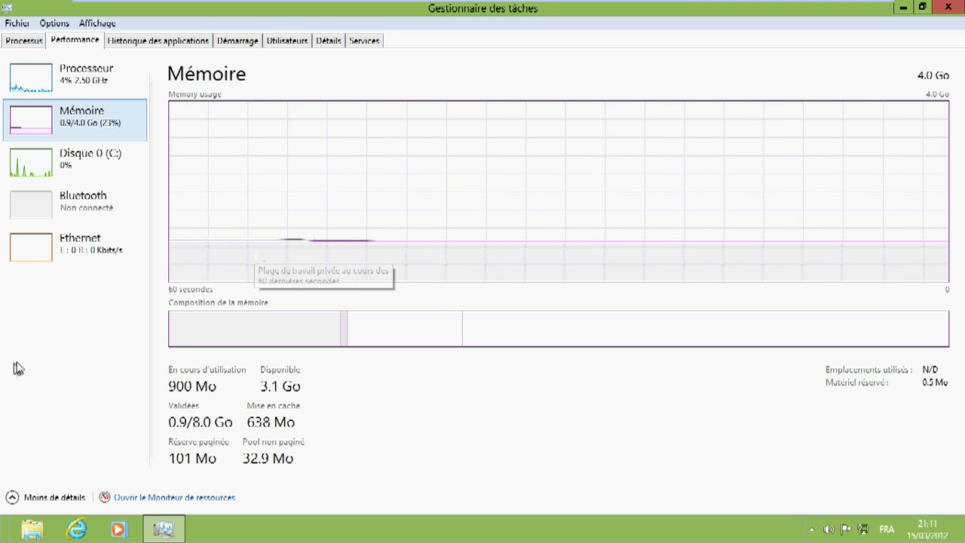
key("super")
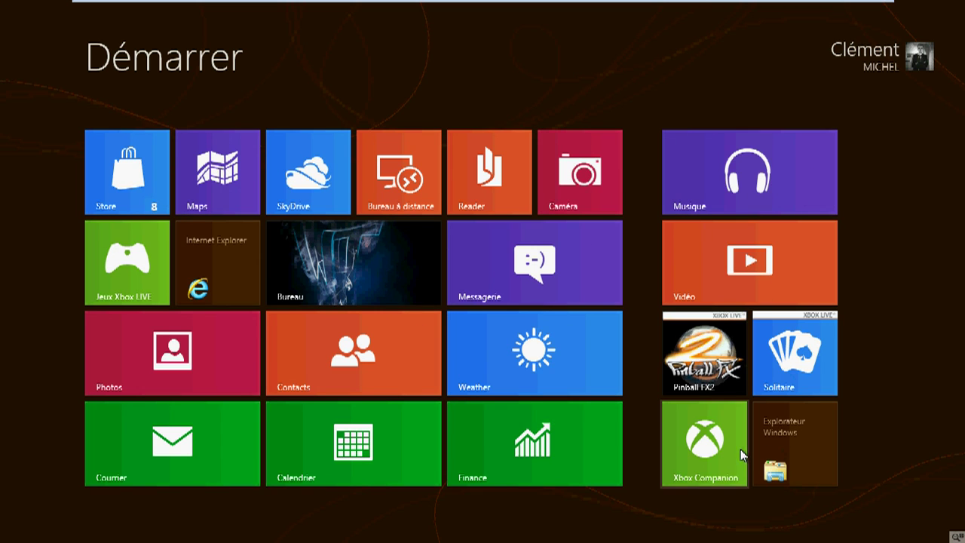
key("ctrl+shift+Escape")
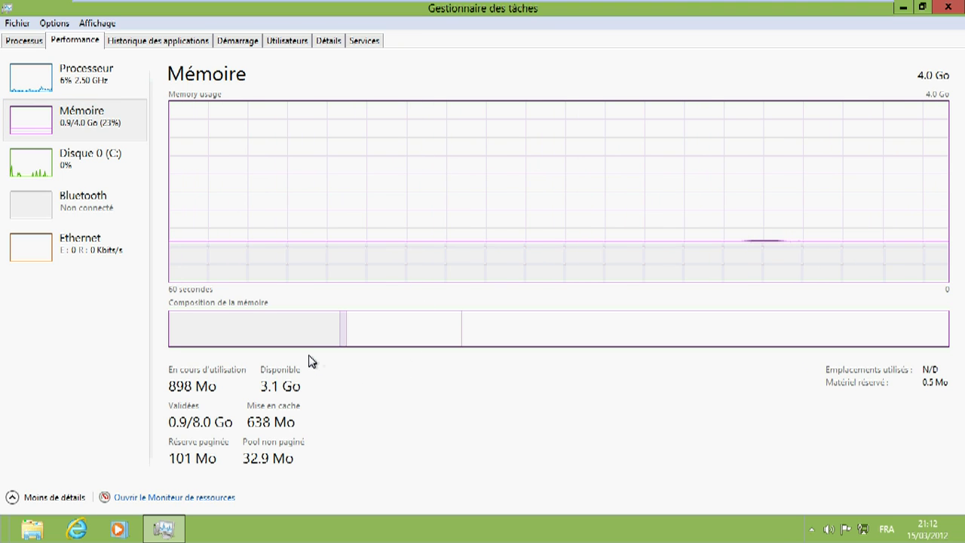
key("super")
key("super")
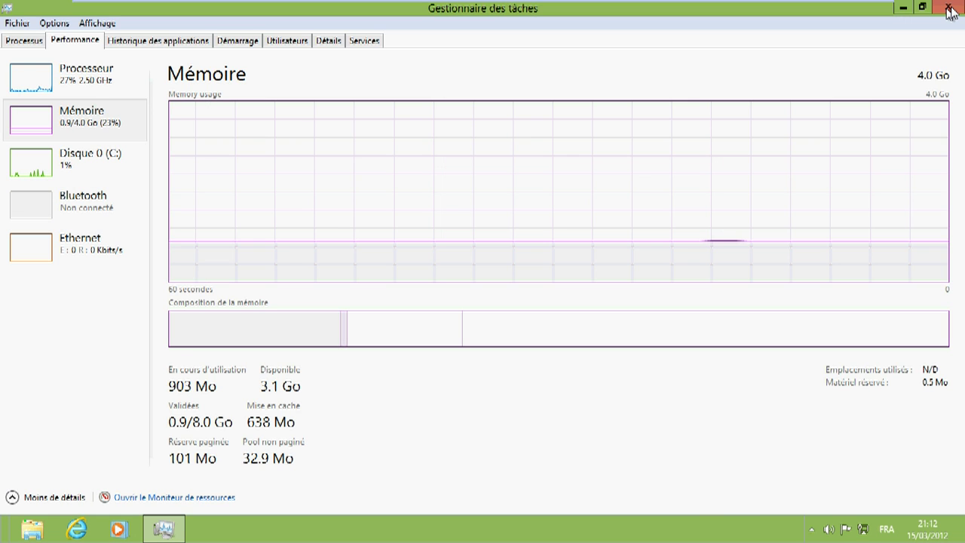
left_click(948, 8)
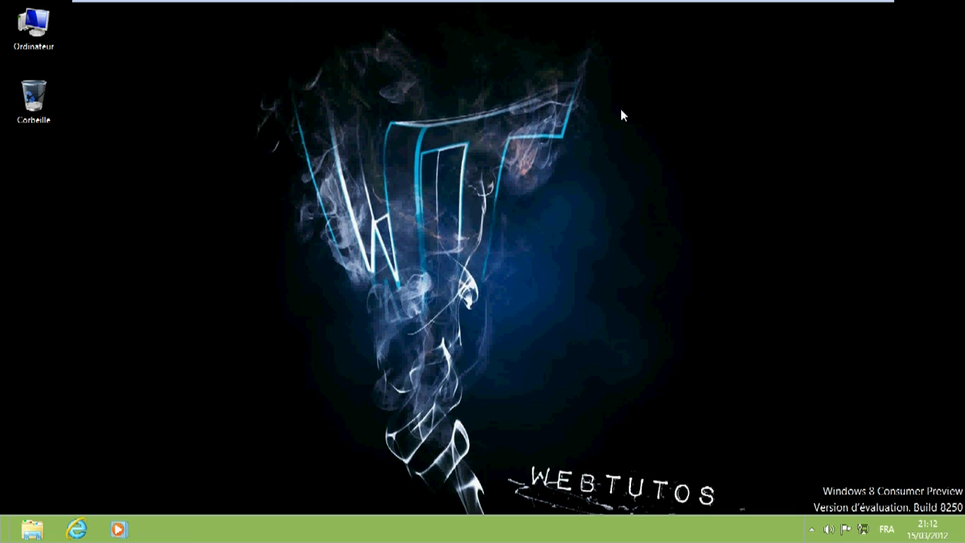
Open the Start screen through the charms bar and return to the desktop with the Bureau tile.
mouse_move(900, 41)
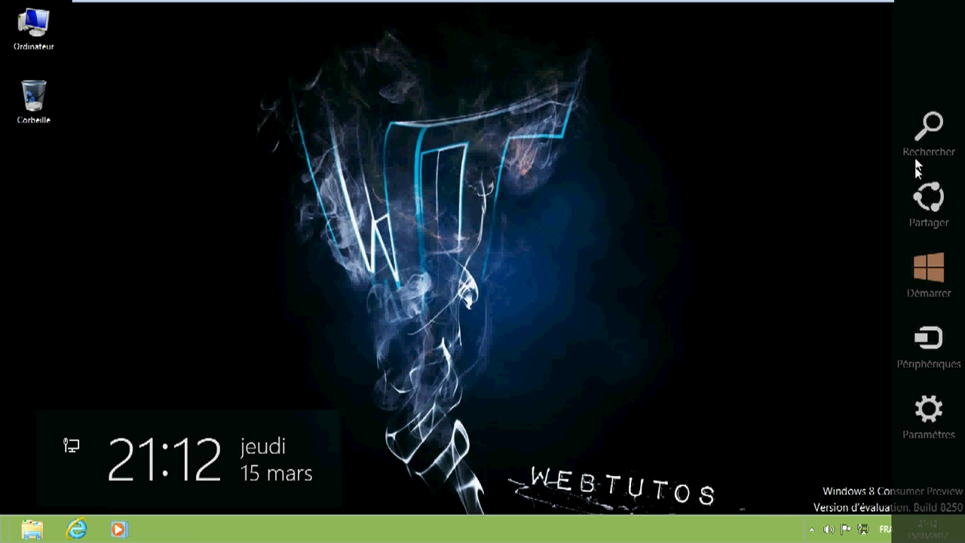
left_click(928, 295)
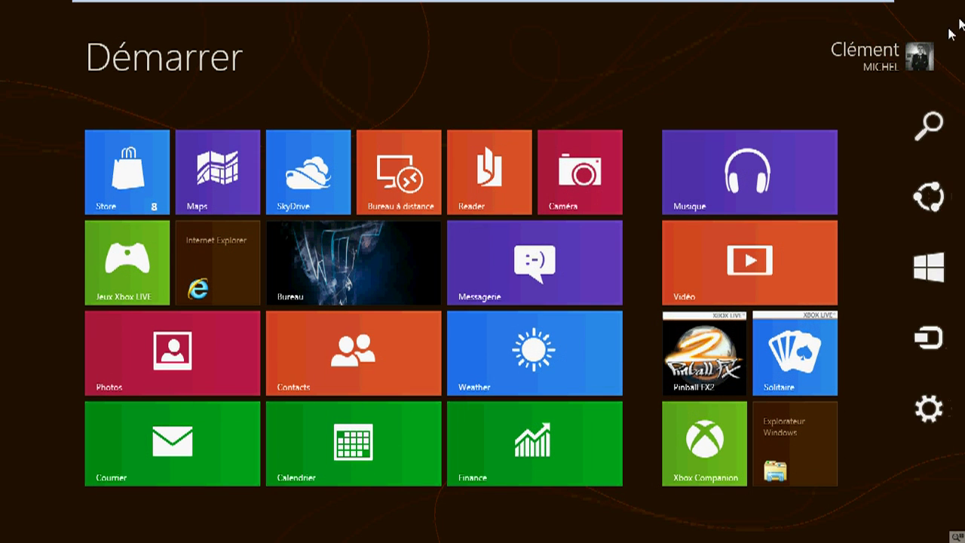
left_click(339, 241)
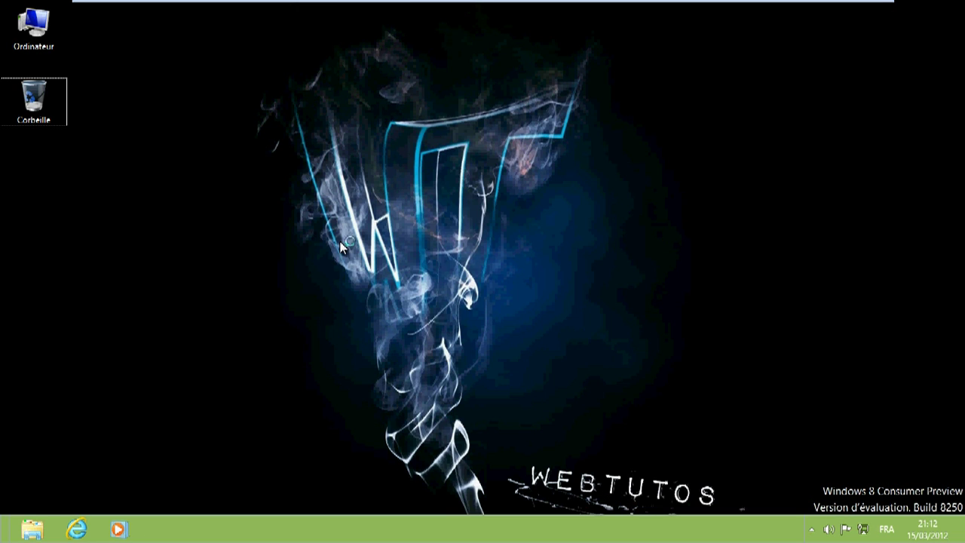
Lock the session, dismiss the lock screen, and sign back in by entering the account password.
key("super+l")
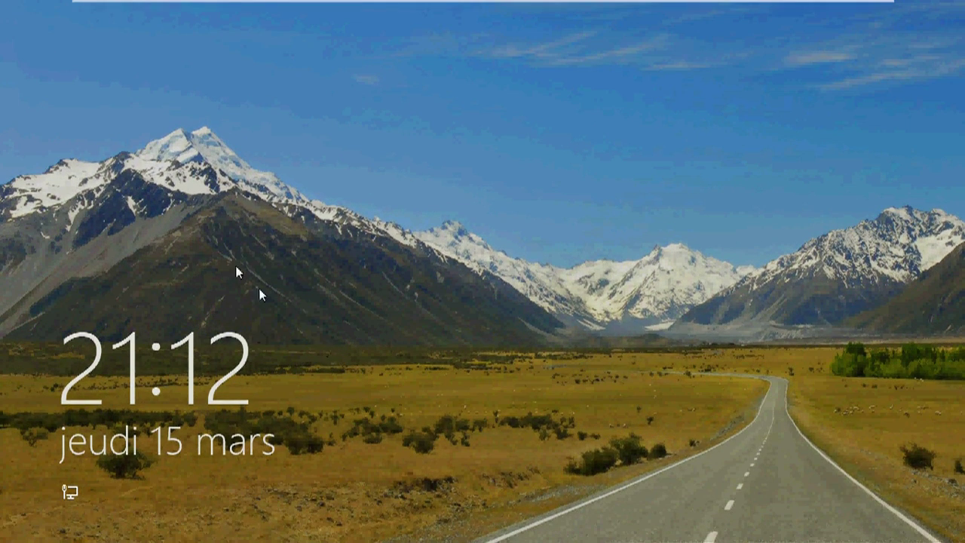
left_click_drag(277, 438, 424, 80)
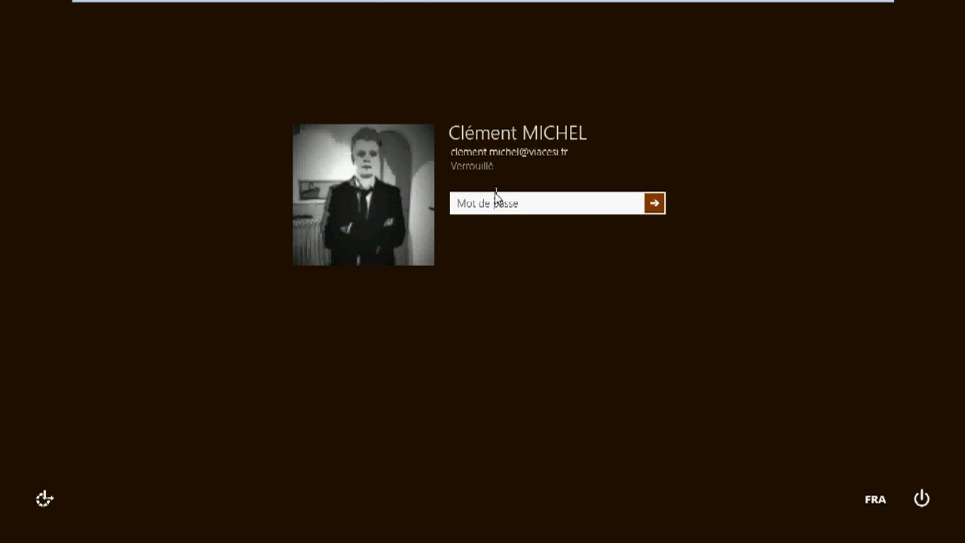
type("•••")
key("Return")
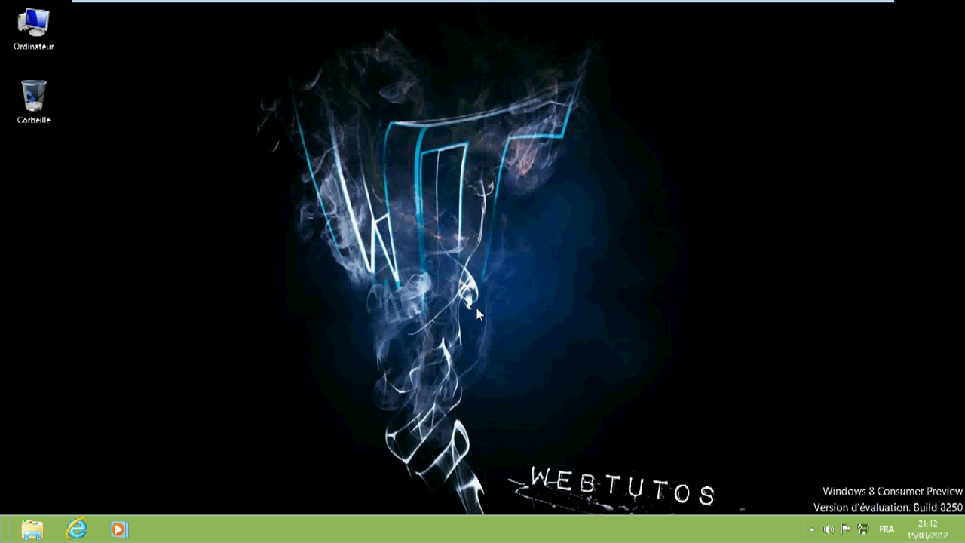
Switch back and forth between the desktop and the Start screen.
key("super")
key("super")
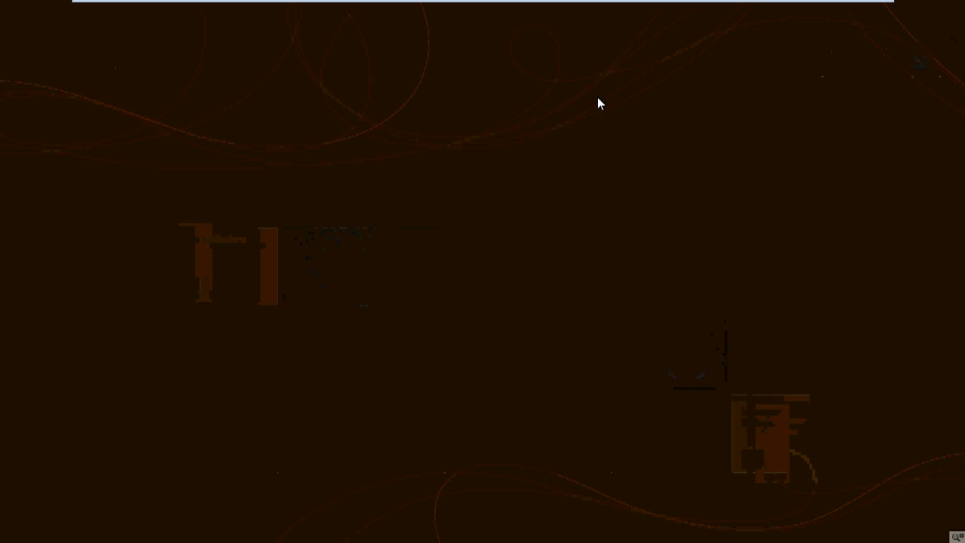
key("super")
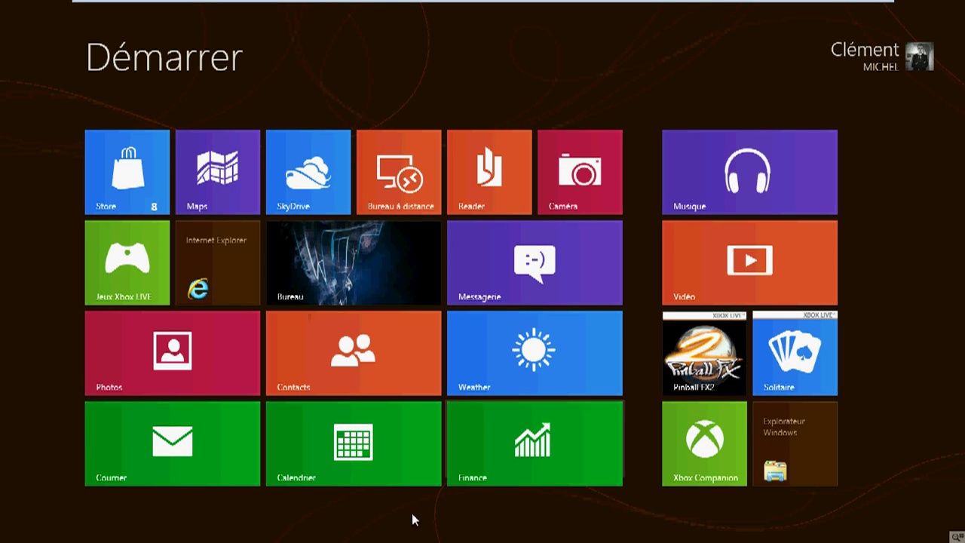
Return to the desktop from the Start screen, view the drives in the Ordinateur window, and close it.
left_click(375, 291)
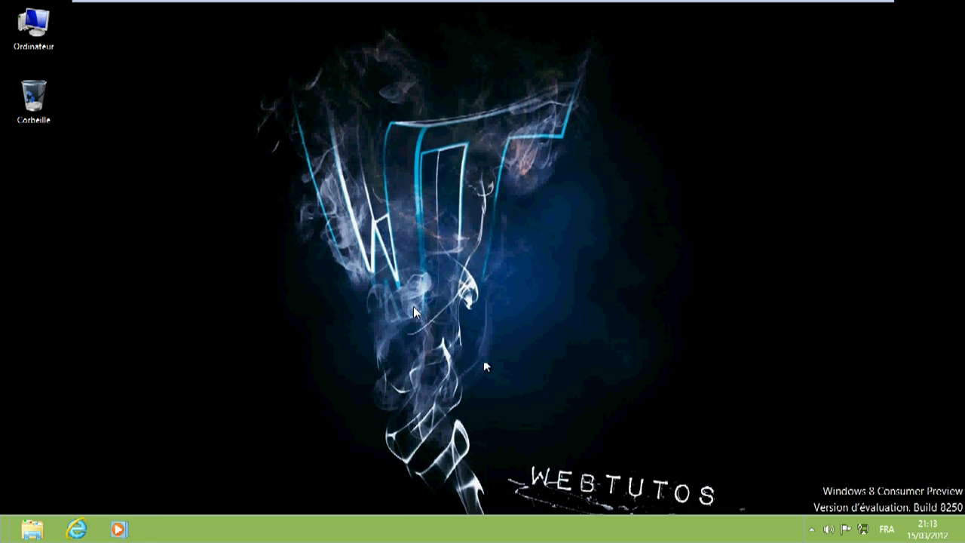
double_click(17, 26)
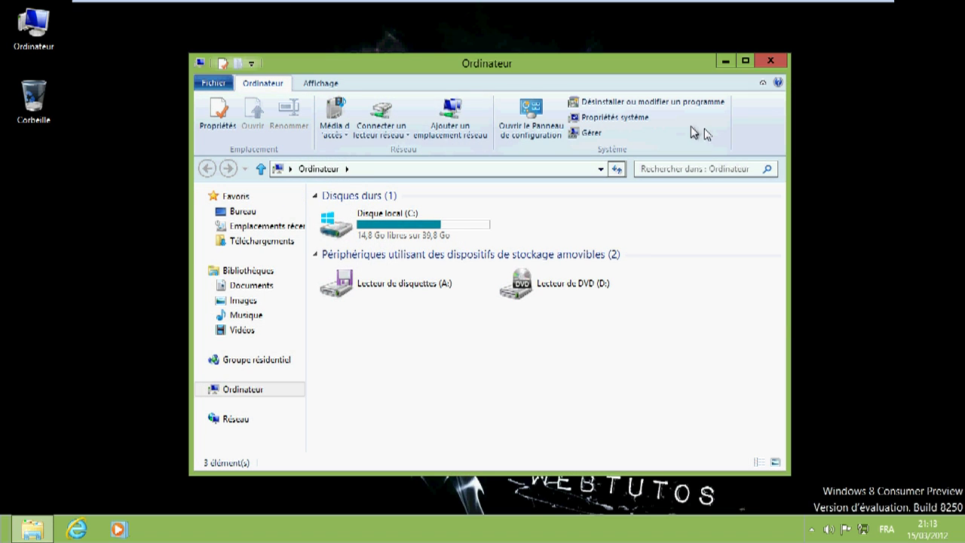
left_click(768, 62)
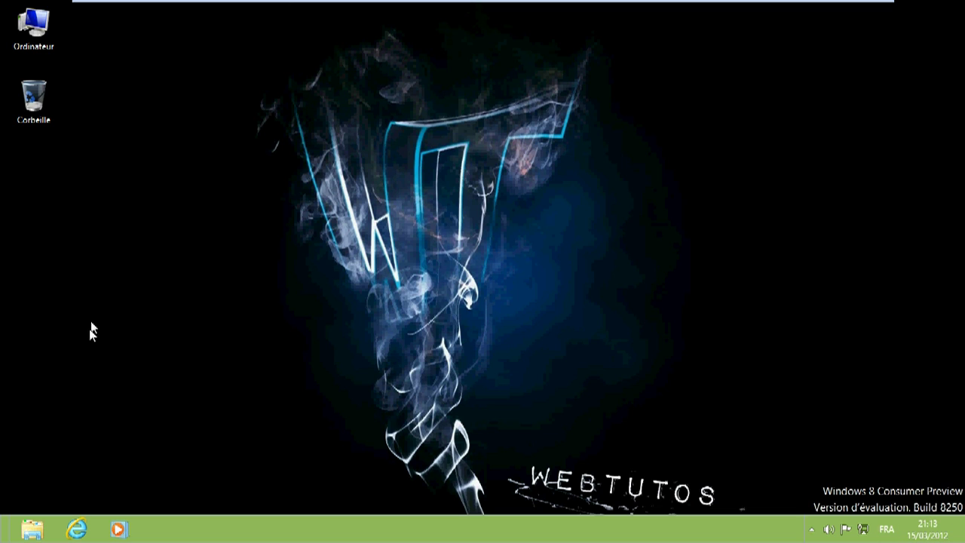
Go to the Start screen, view its Paramètres charm options, and dismiss them.
key("super")
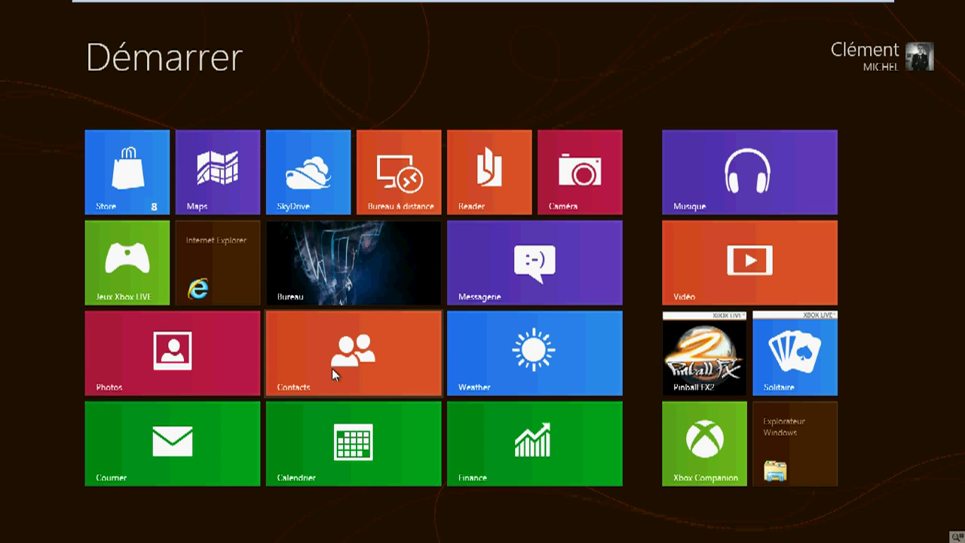
mouse_move(963, 2)
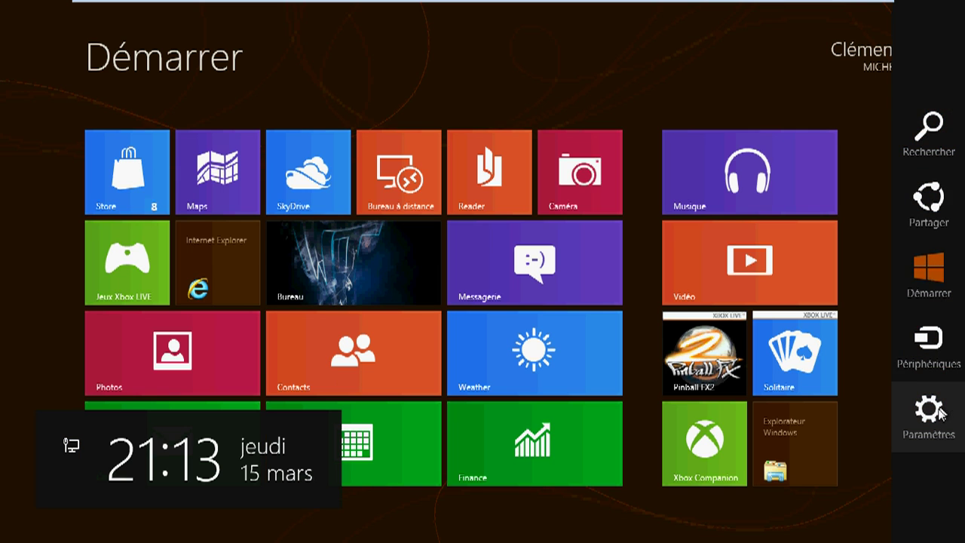
left_click(929, 410)
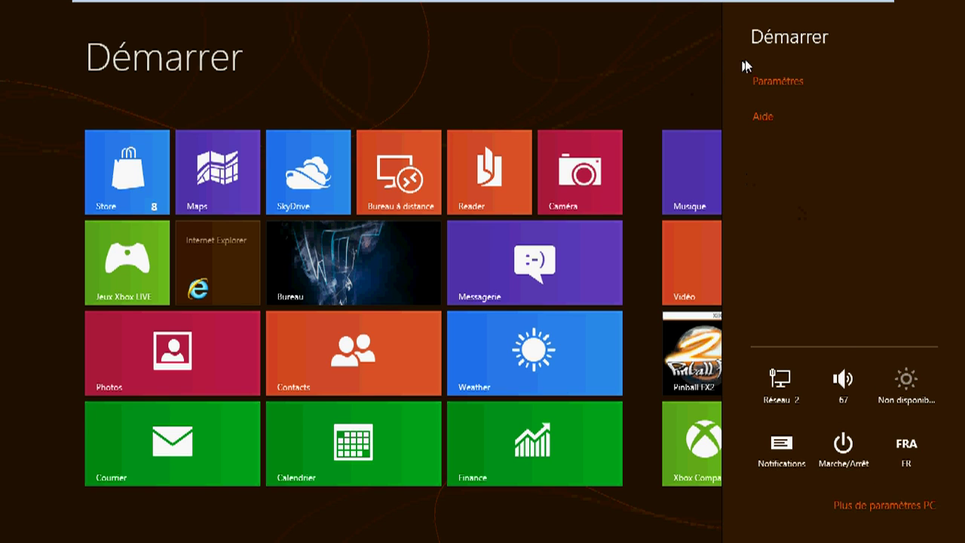
left_click(636, 46)
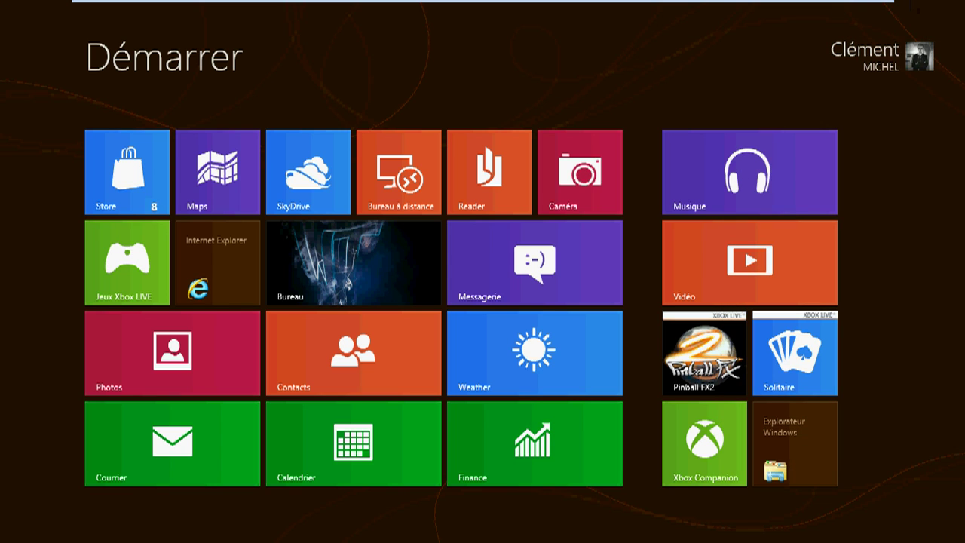
View the Start screen's Paramètres charm once more, dismiss it, and open the desktop.
mouse_move(957, 6)
left_click(928, 427)
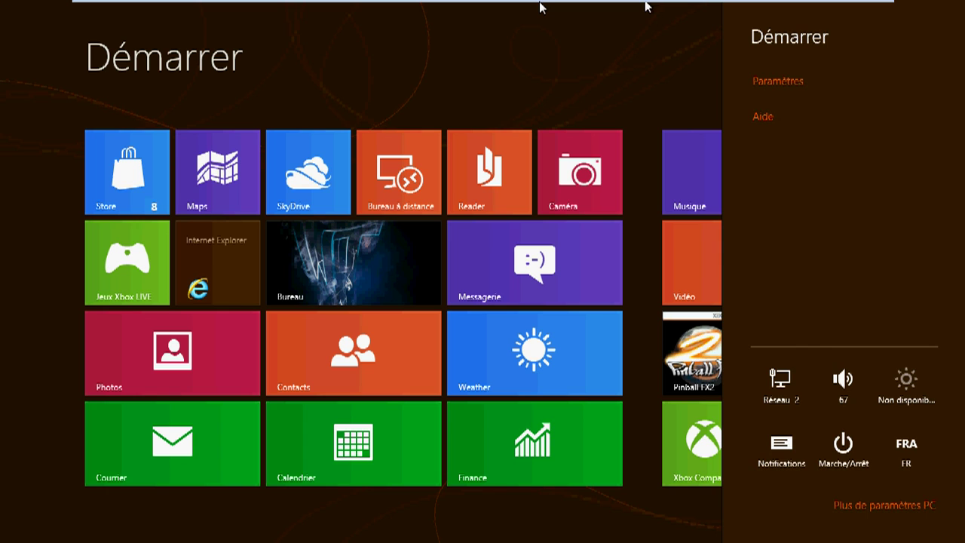
left_click(506, 76)
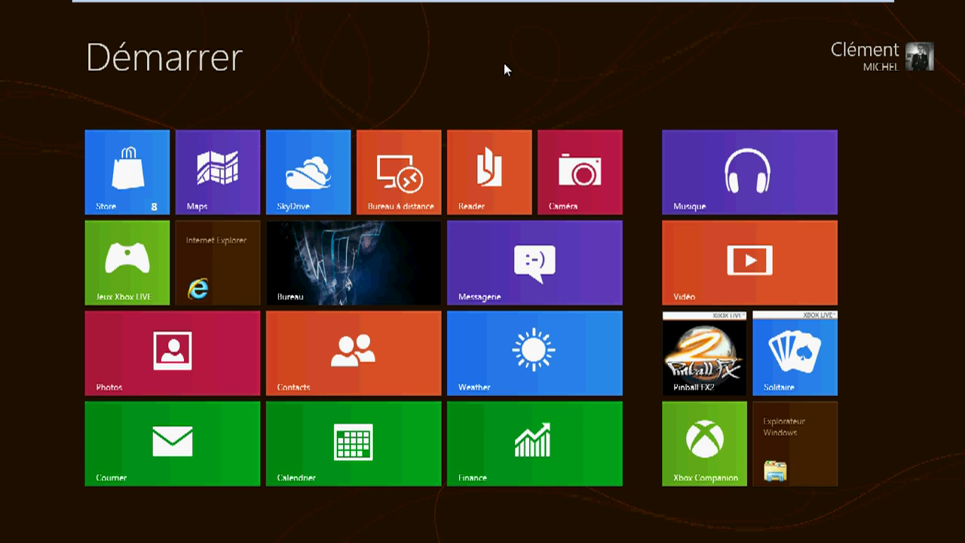
left_click(350, 284)
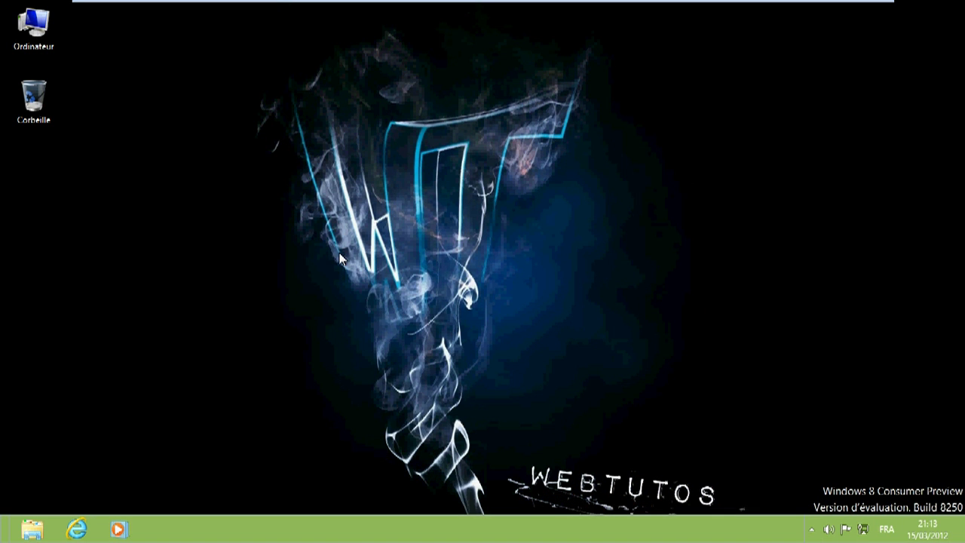
Return to the Start screen, zoom out to an overview of all tile groups, and restore the normal tile size.
key("super")
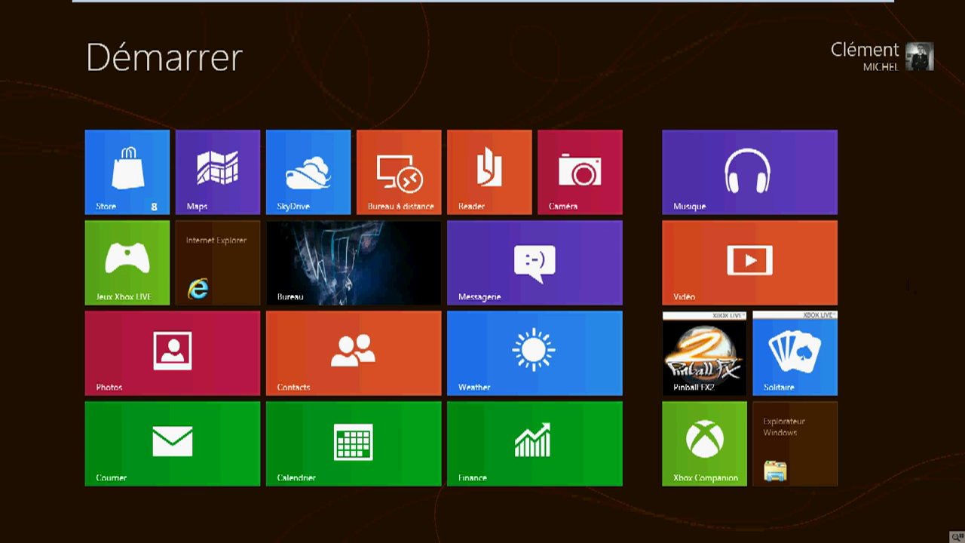
left_click(959, 537)
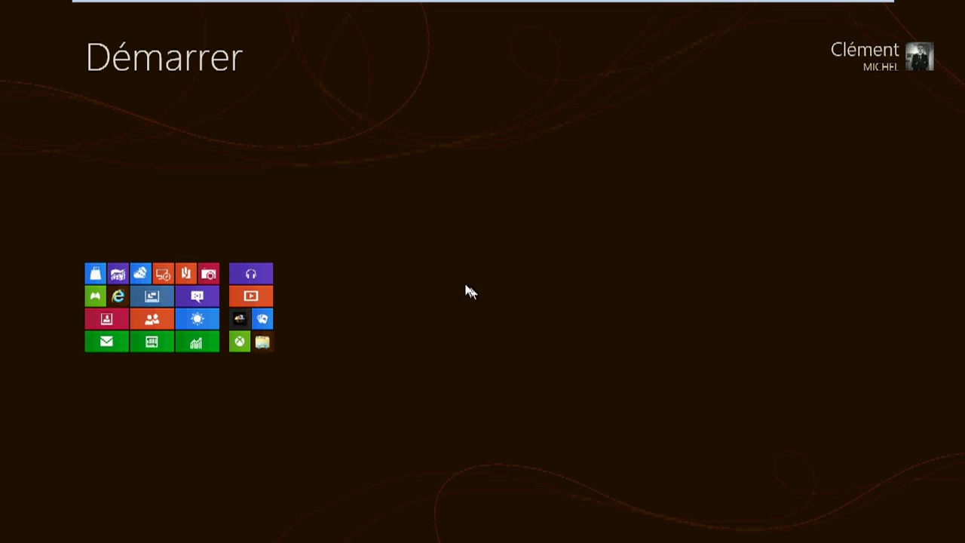
left_click(466, 285)
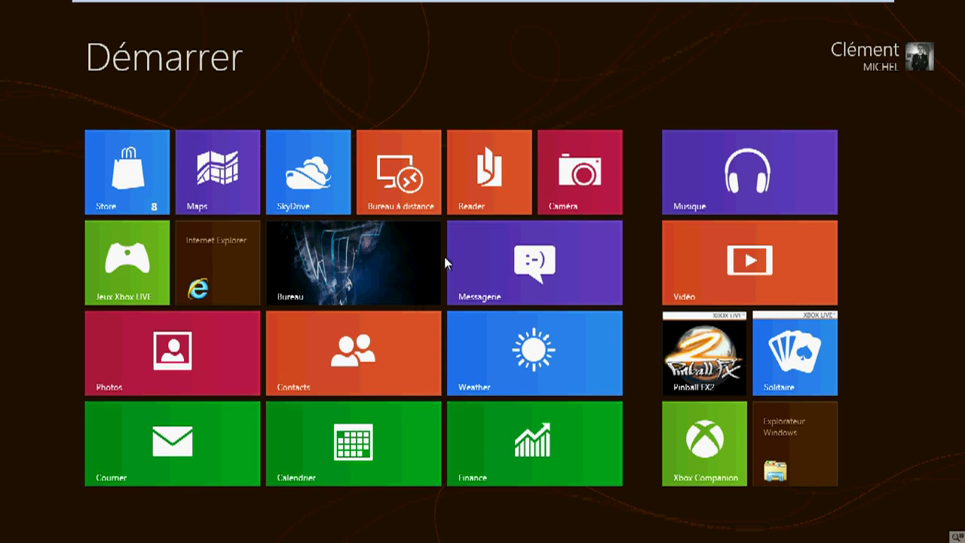
Toggle between the Start screen and the desktop, ending on the desktop.
key("super")
key("super")
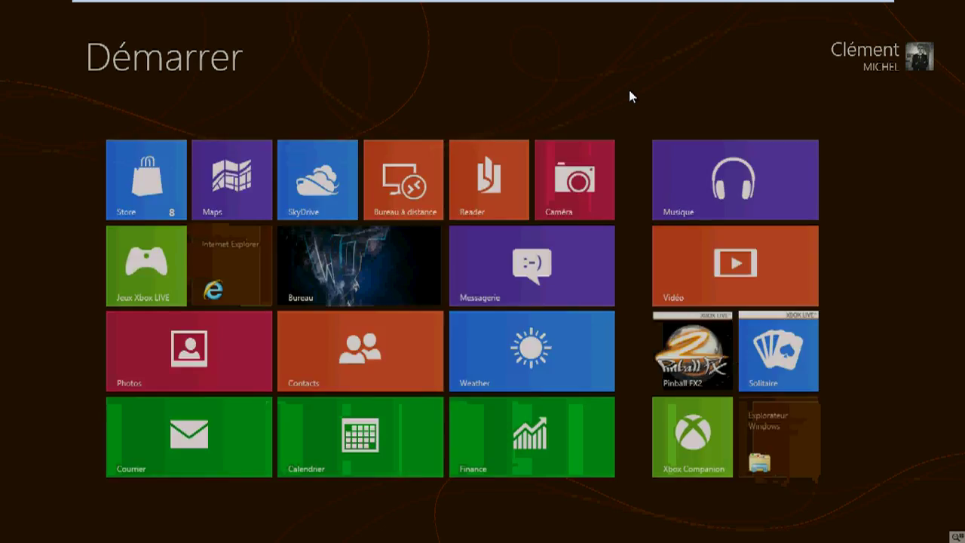
key("super")
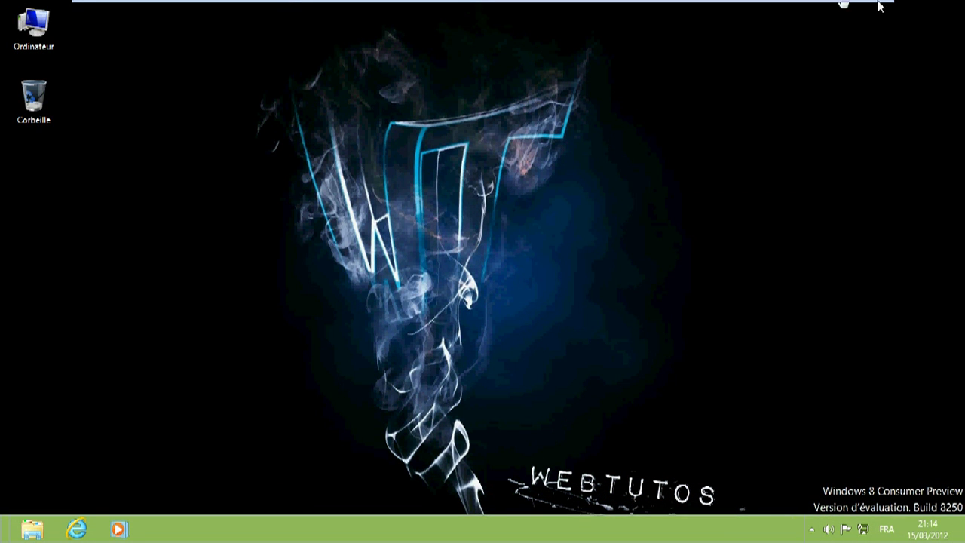
Exit the virtual machine's full screen mode to VMware Workstation and switch to CamStudio's Flashing window.
mouse_move(874, 7)
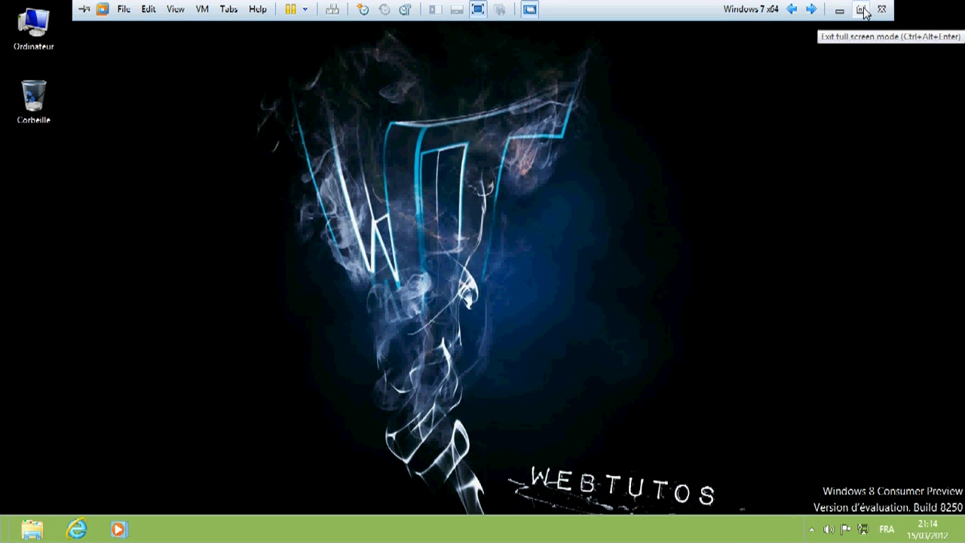
left_click(863, 11)
mouse_move(804, 532)
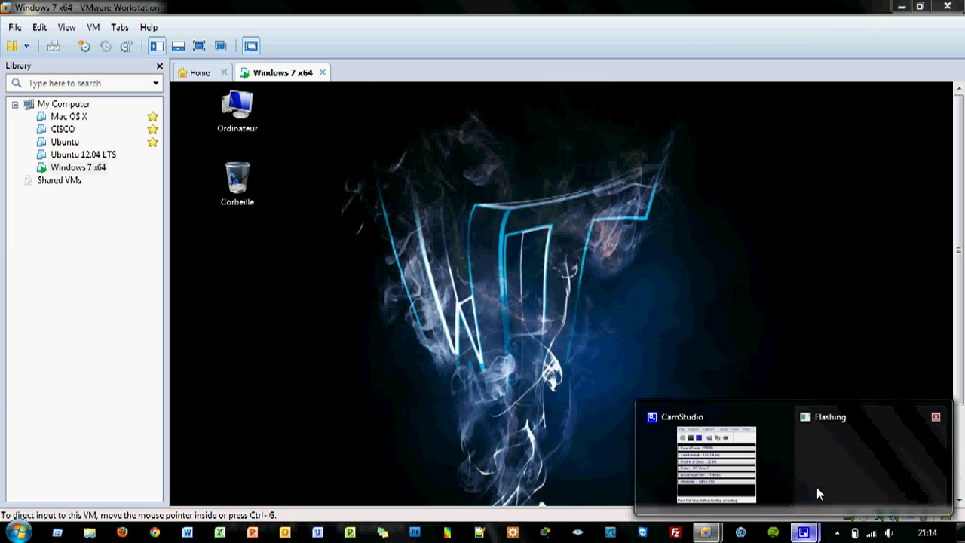
left_click(822, 468)
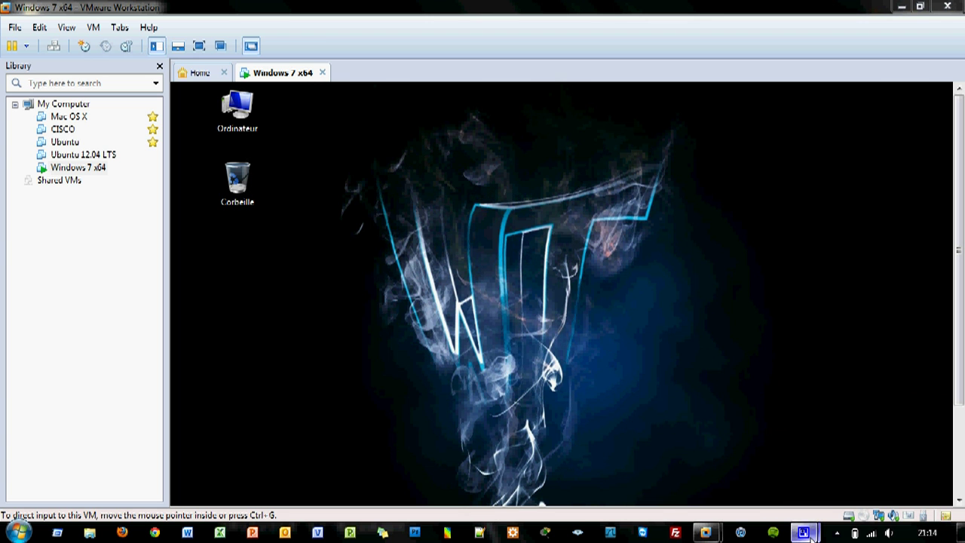